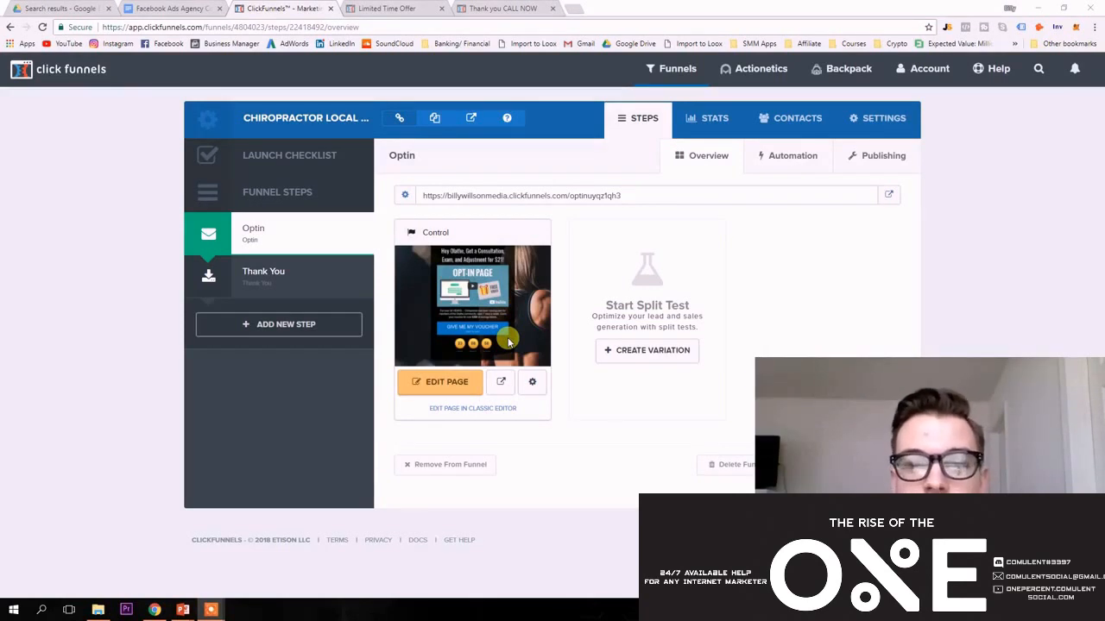
- Look through the list of all funnels and reopen the Chiropractor Local Business Funnel - Share
mouse_move(673, 69)
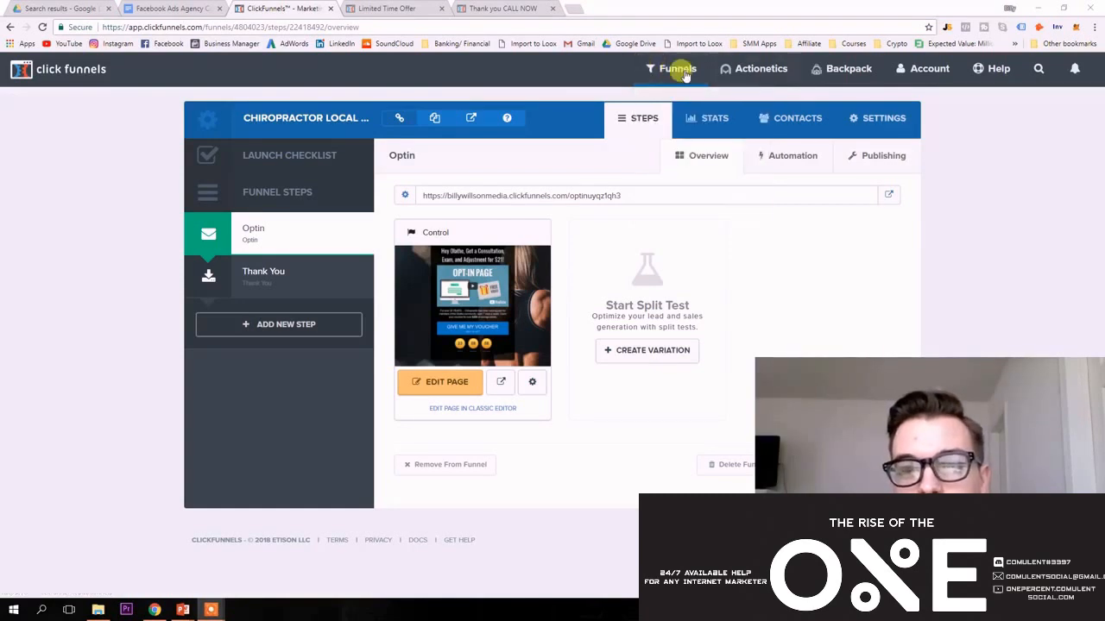
left_click(688, 103)
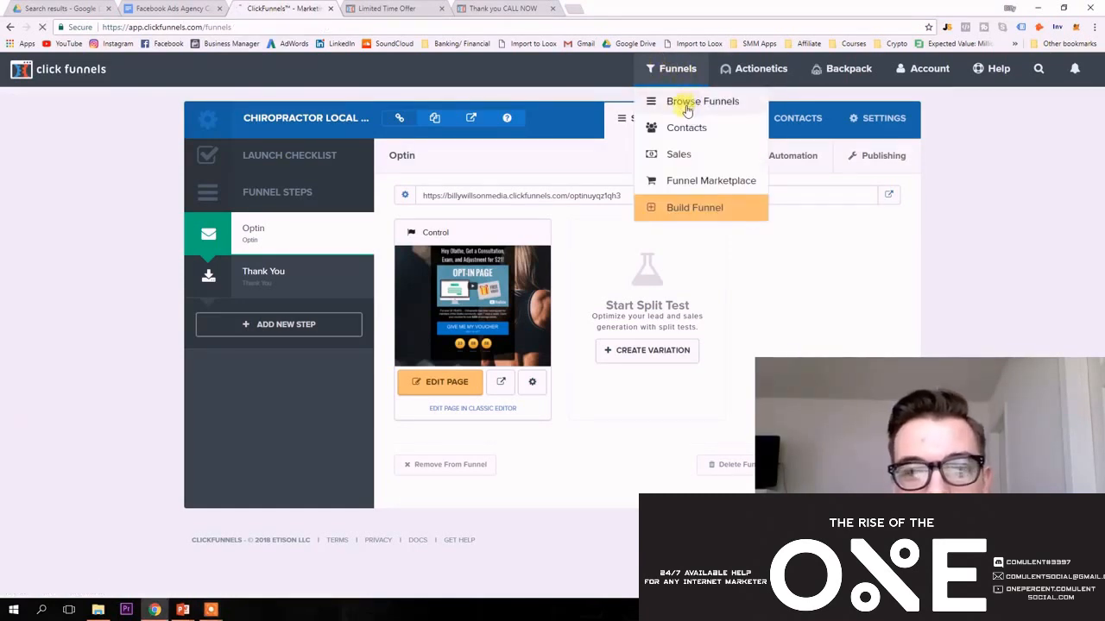
scroll(693, 233, "down", 3)
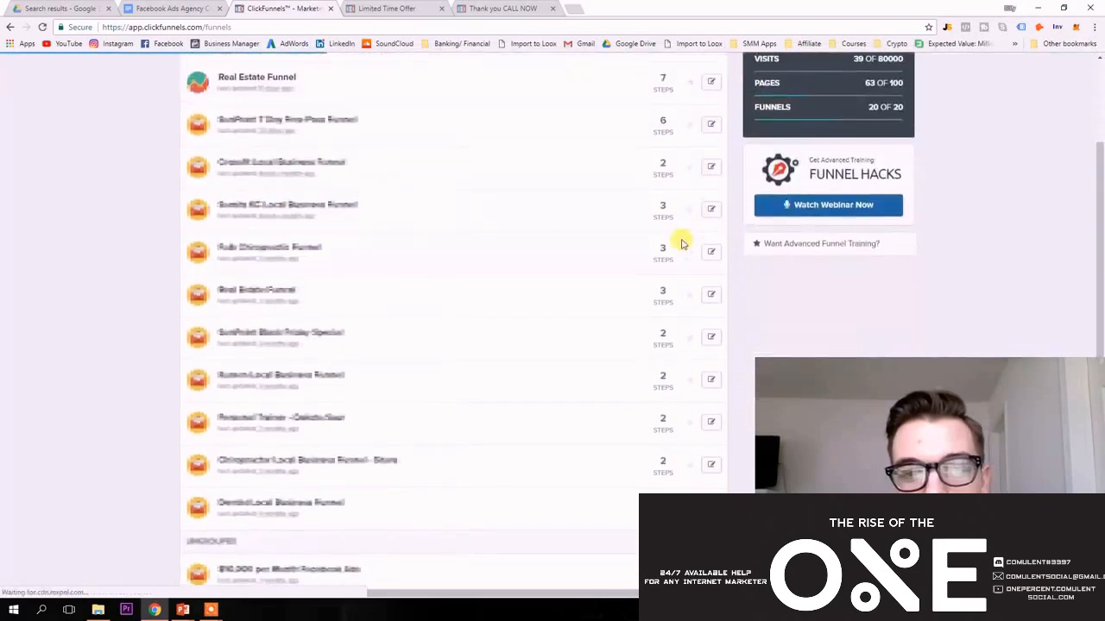
scroll(683, 242, "up", 3)
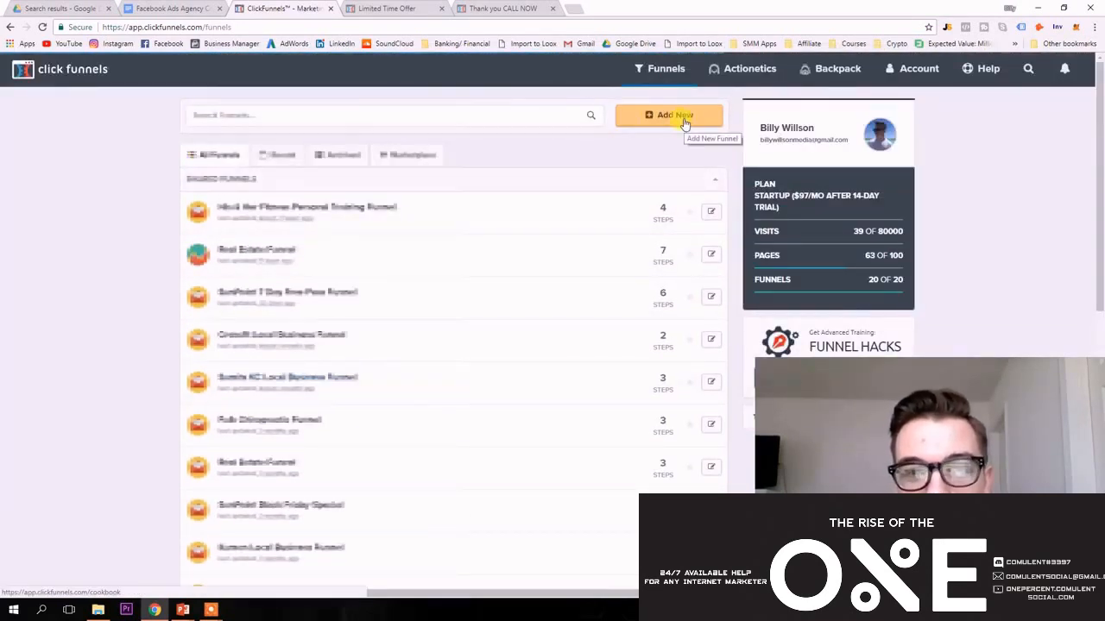
scroll(432, 172, "down", 1)
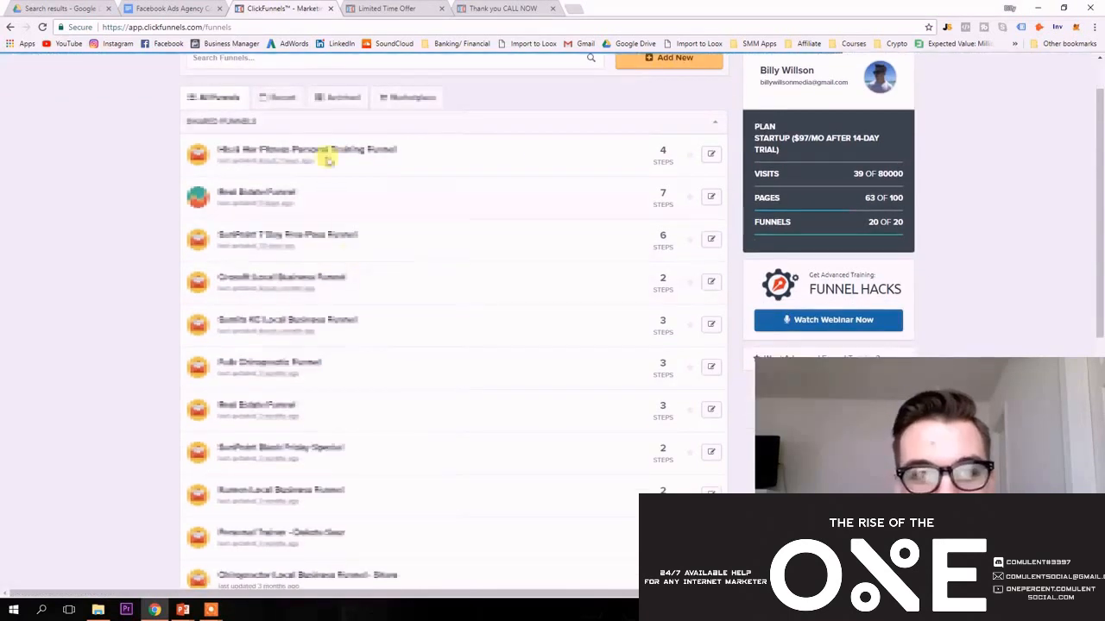
scroll(319, 269, "down", 1)
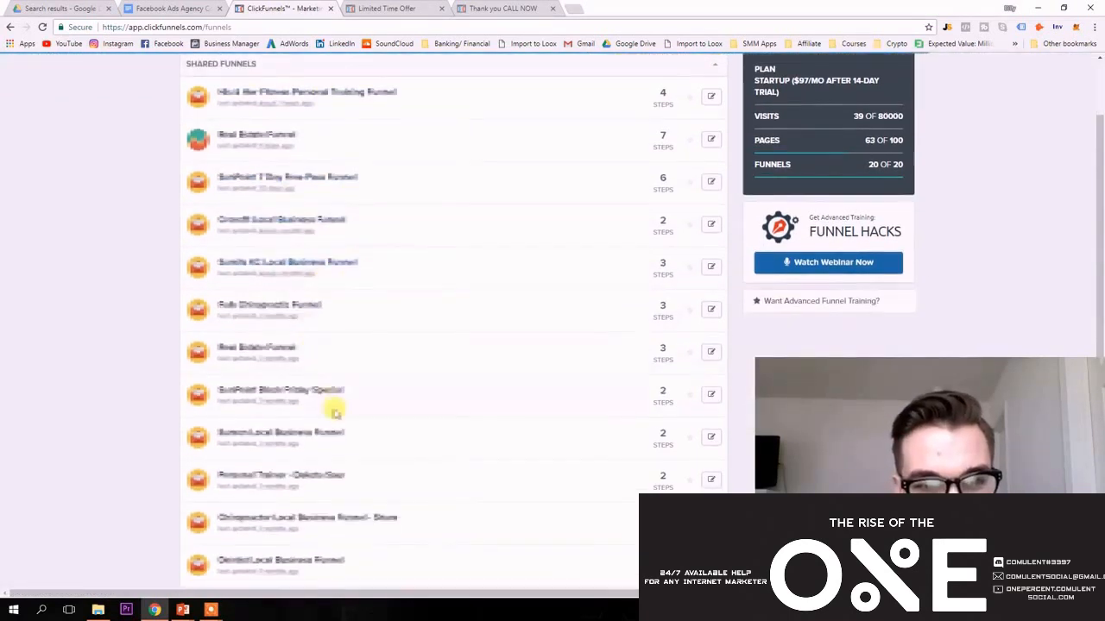
scroll(335, 412, "down", 1)
scroll(454, 410, "down", 1)
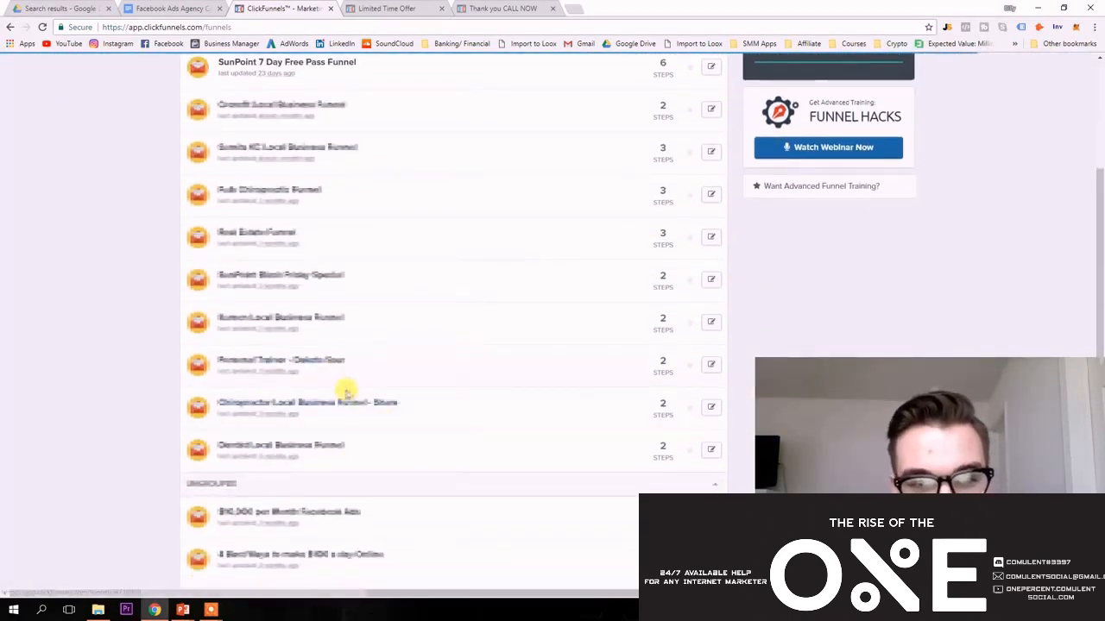
left_click(351, 403)
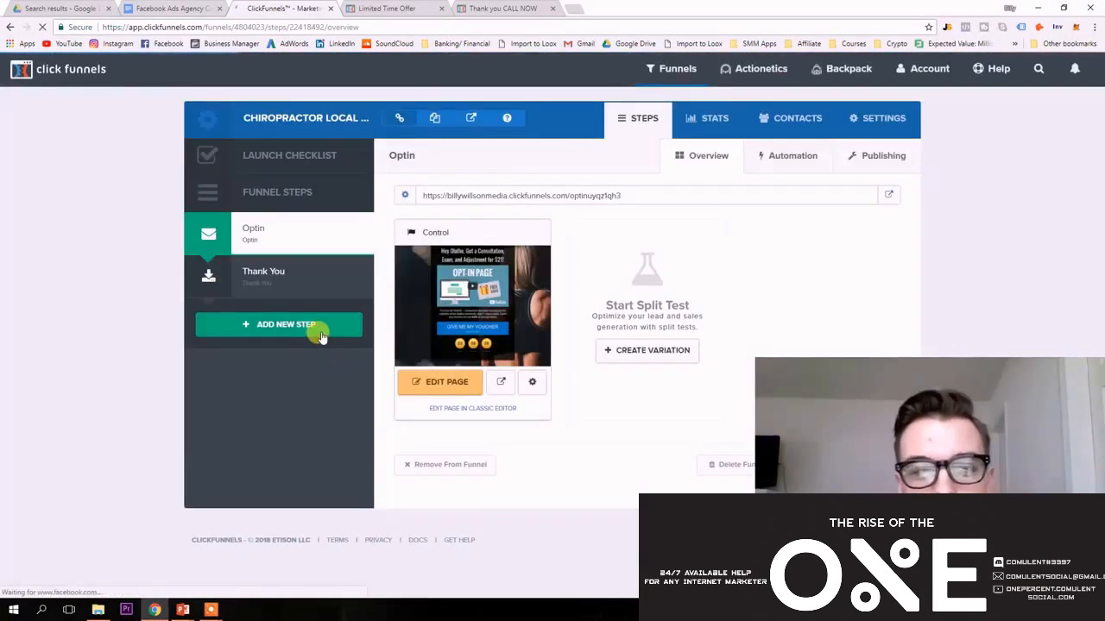
- Add a new step named "Optin" to the chiropractor funnel
left_click(318, 333)
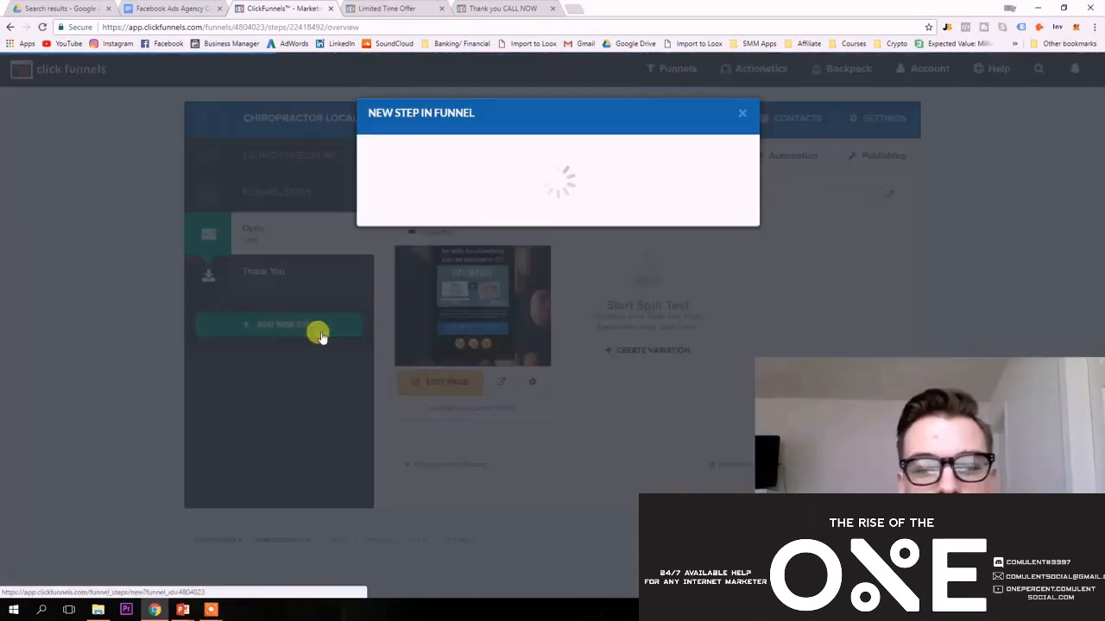
left_click(427, 191)
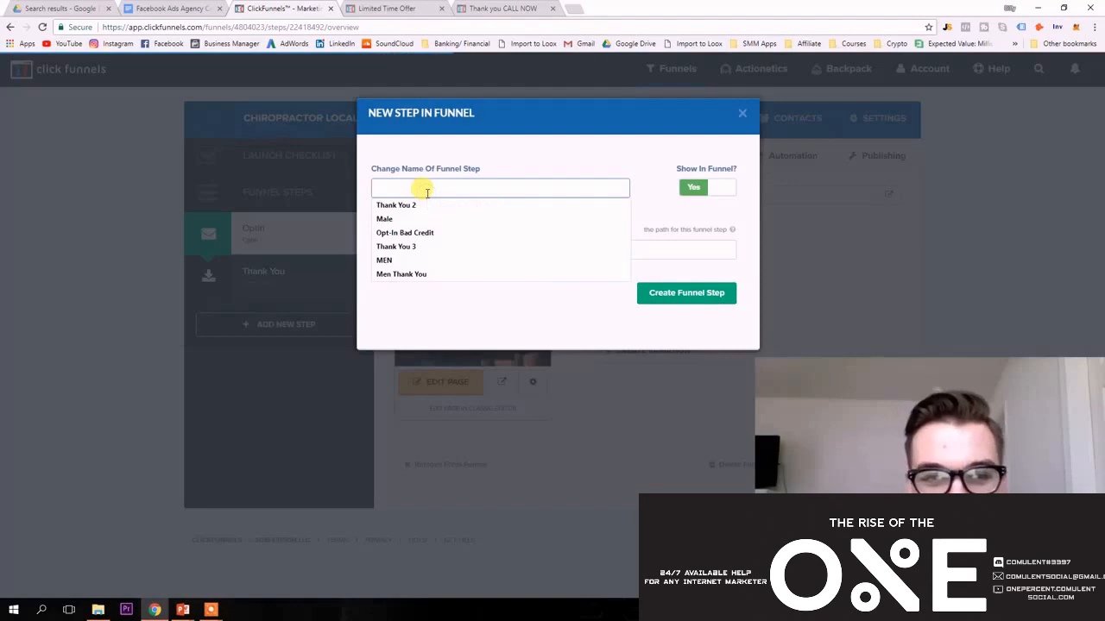
type("Optin")
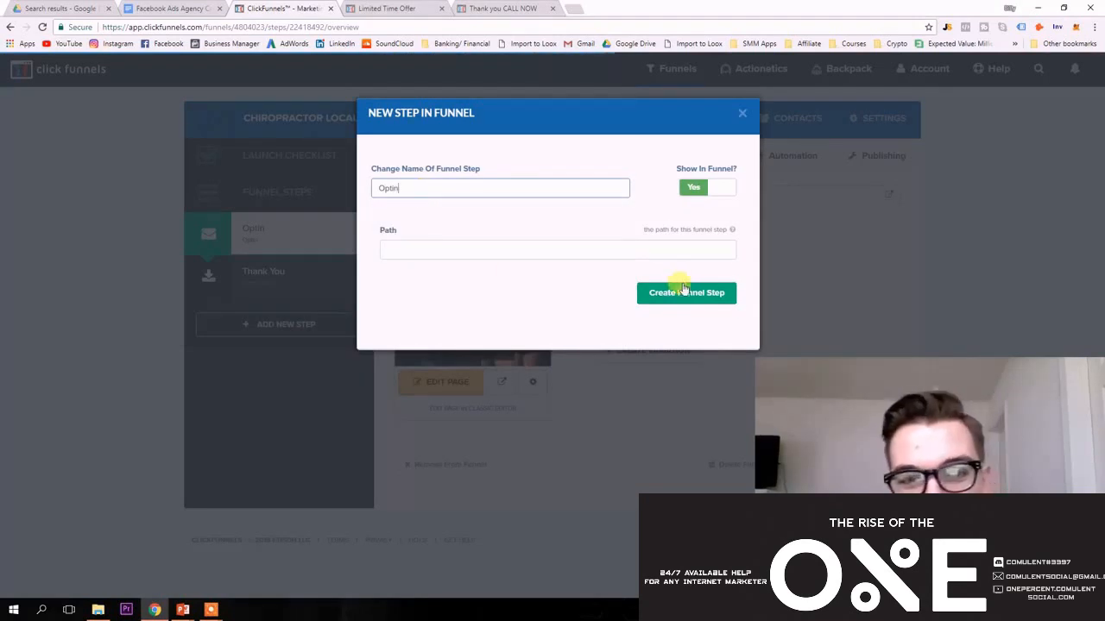
left_click(684, 289)
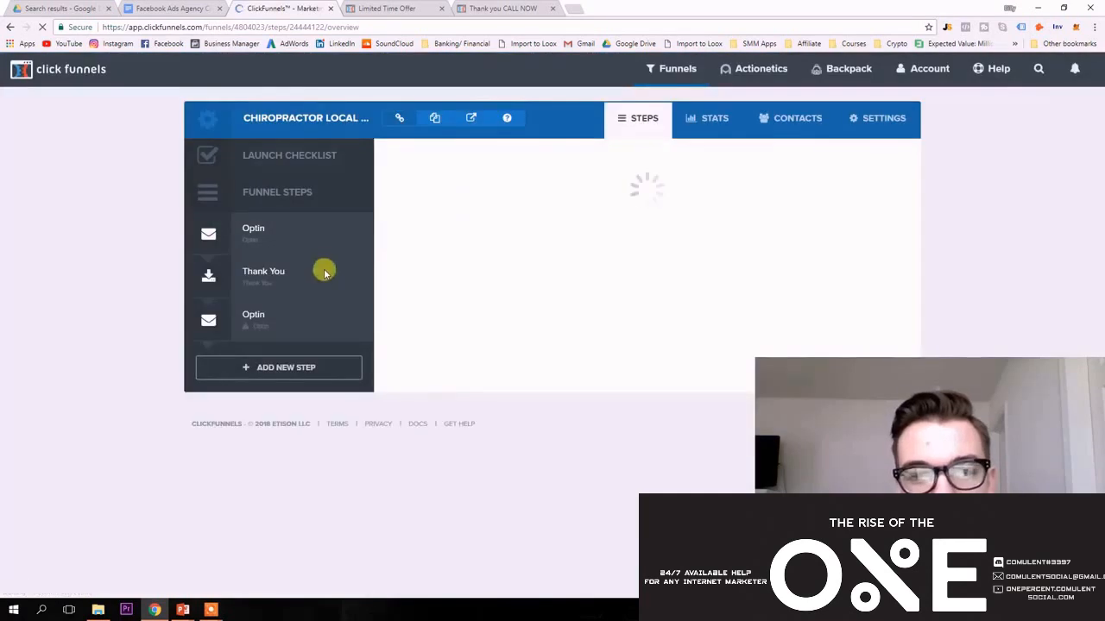
- Choose the Optin Blank Start template for the newly added Optin step
left_click(316, 321)
scroll(600, 220, "down", 1)
mouse_move(535, 209)
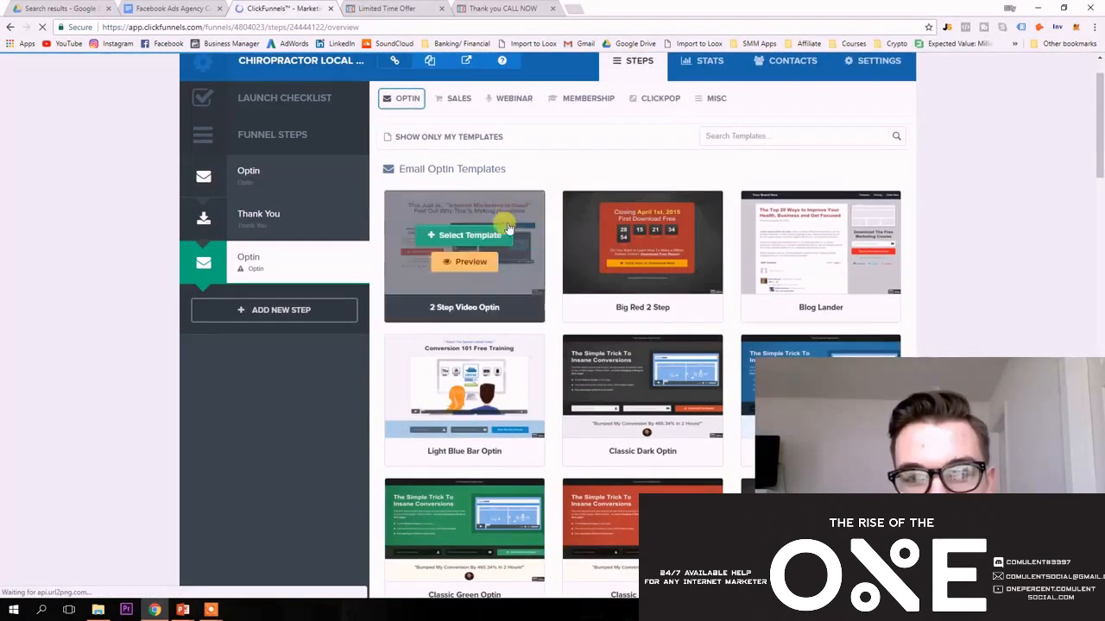
scroll(535, 225, "down", 7)
scroll(579, 235, "down", 3)
scroll(587, 318, "down", 8)
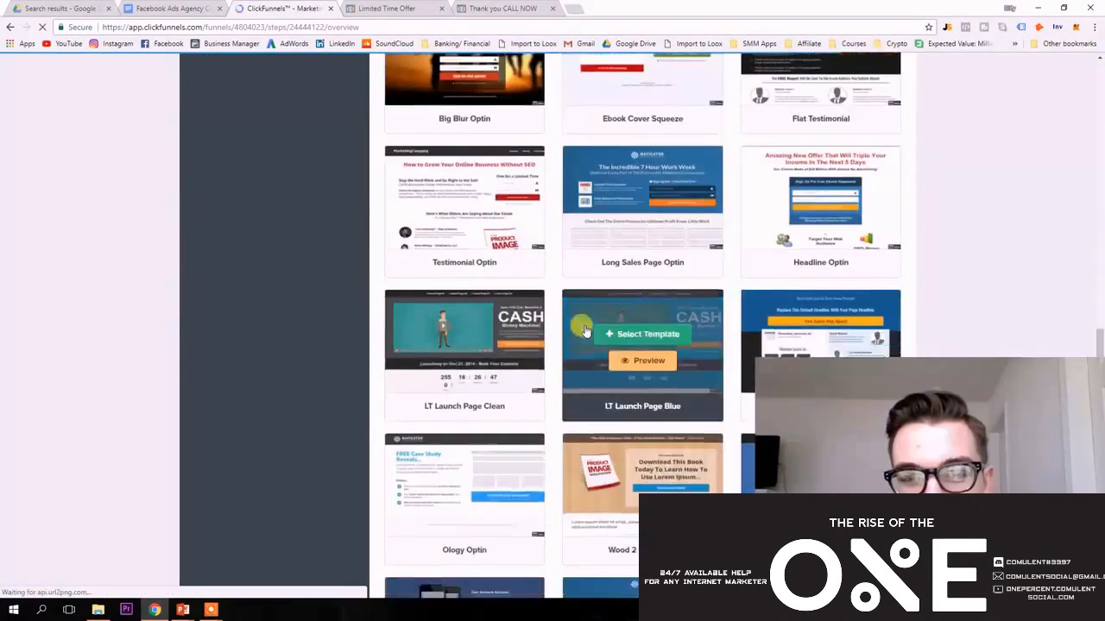
scroll(584, 331, "down", 9)
mouse_move(639, 419)
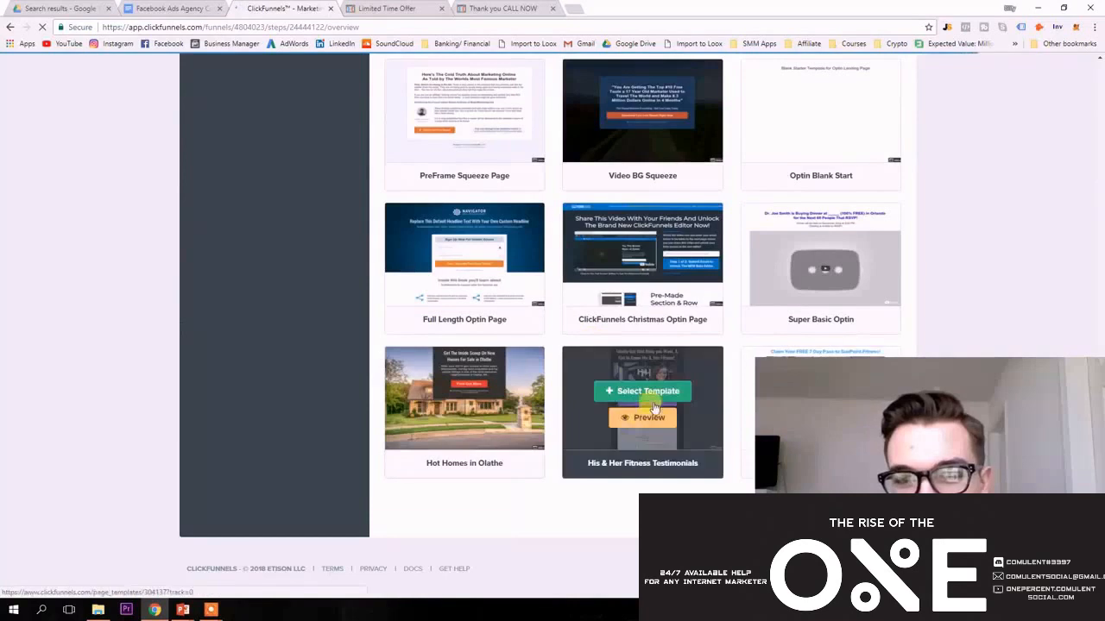
scroll(820, 268, "up", 2)
left_click(824, 276)
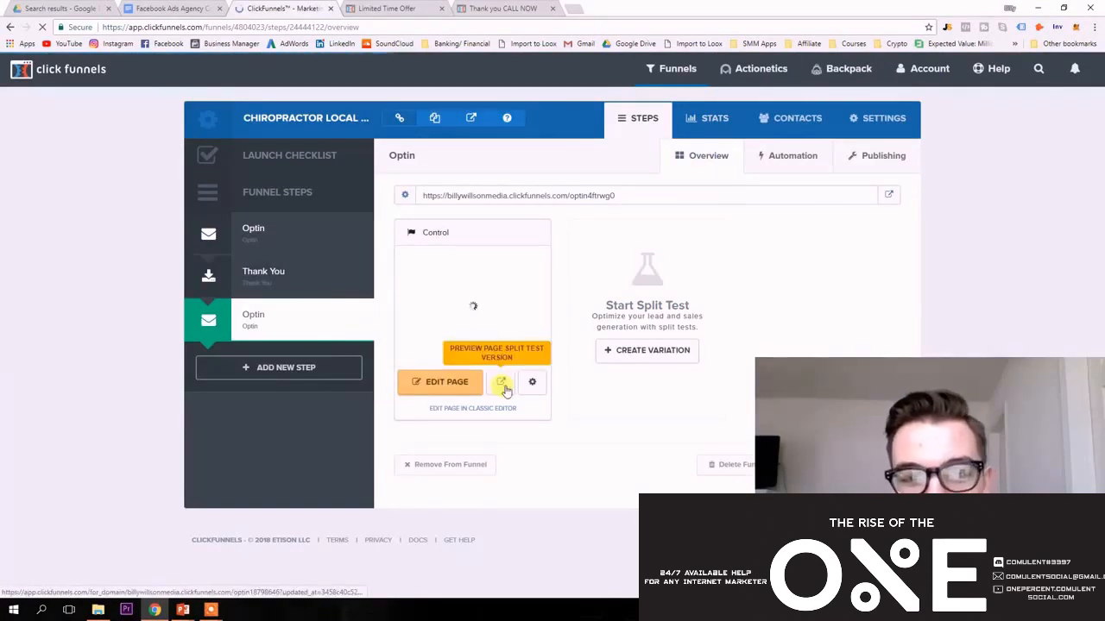
- Open the new opt-in page in the page editor and check the finished Limited Time Offer page as reference
left_click(458, 385)
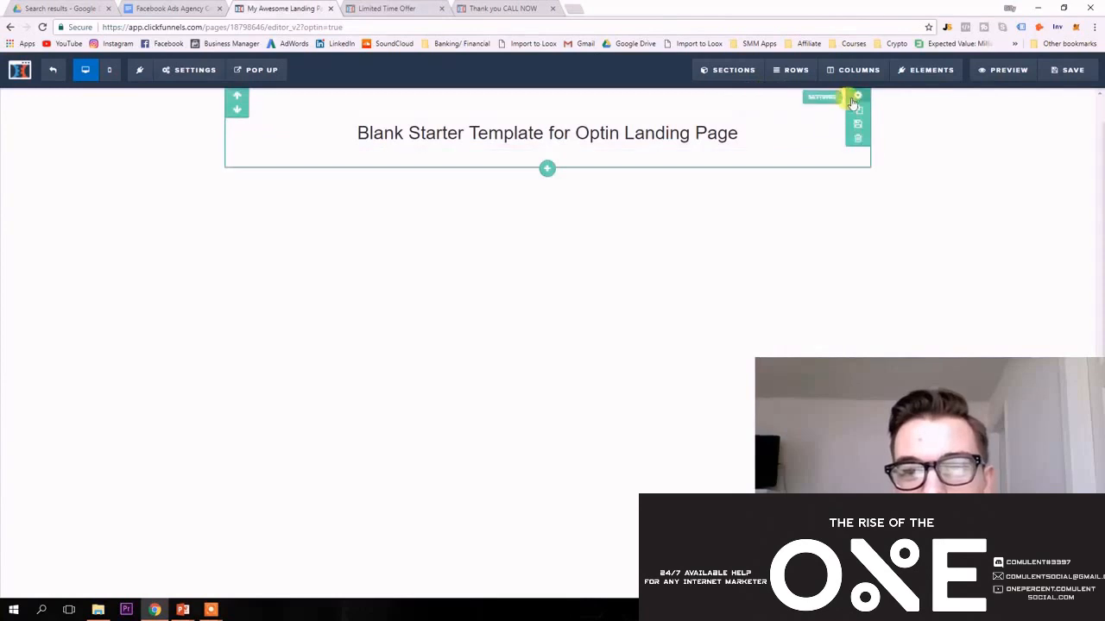
left_click(412, 13)
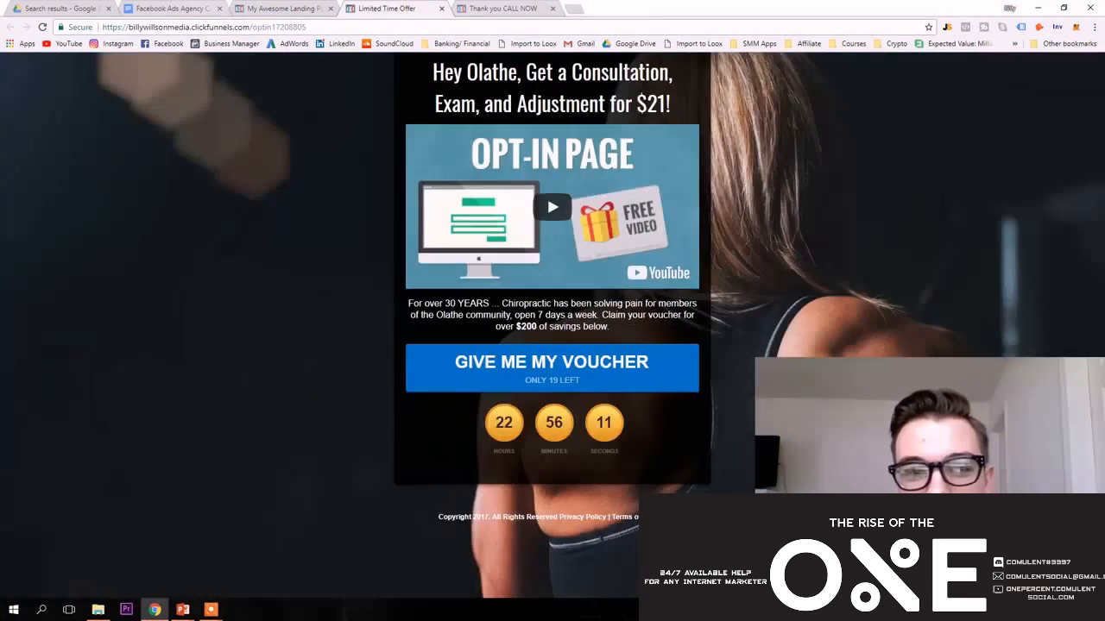
left_click(280, 8)
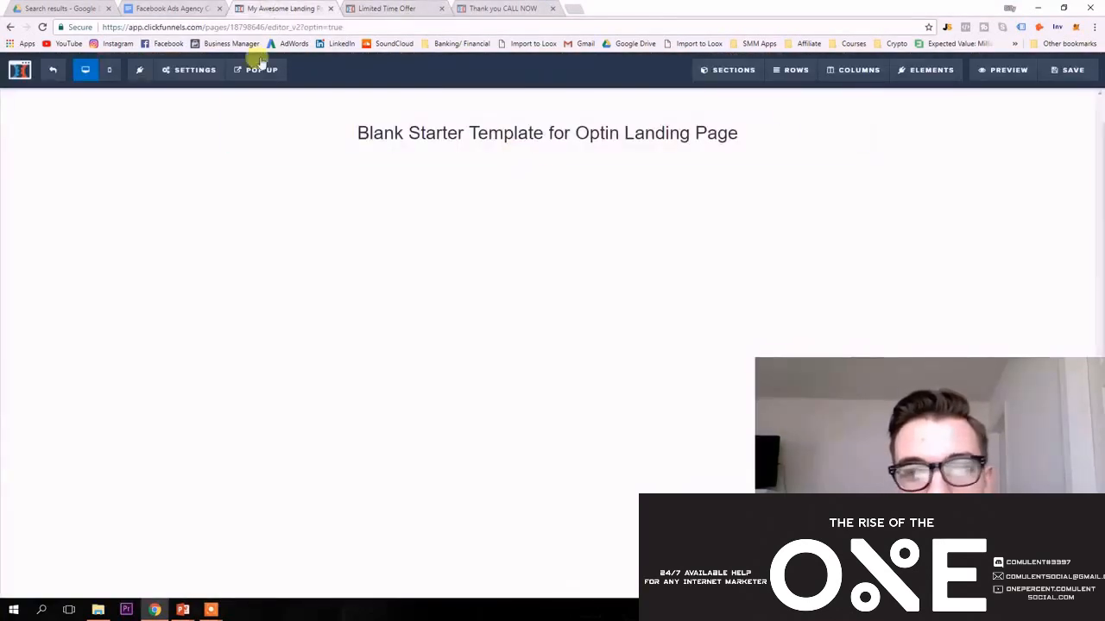
- Set the page background to the dark photo of a blonde woman's back from page 3 of the uploaded image library
left_click(173, 71)
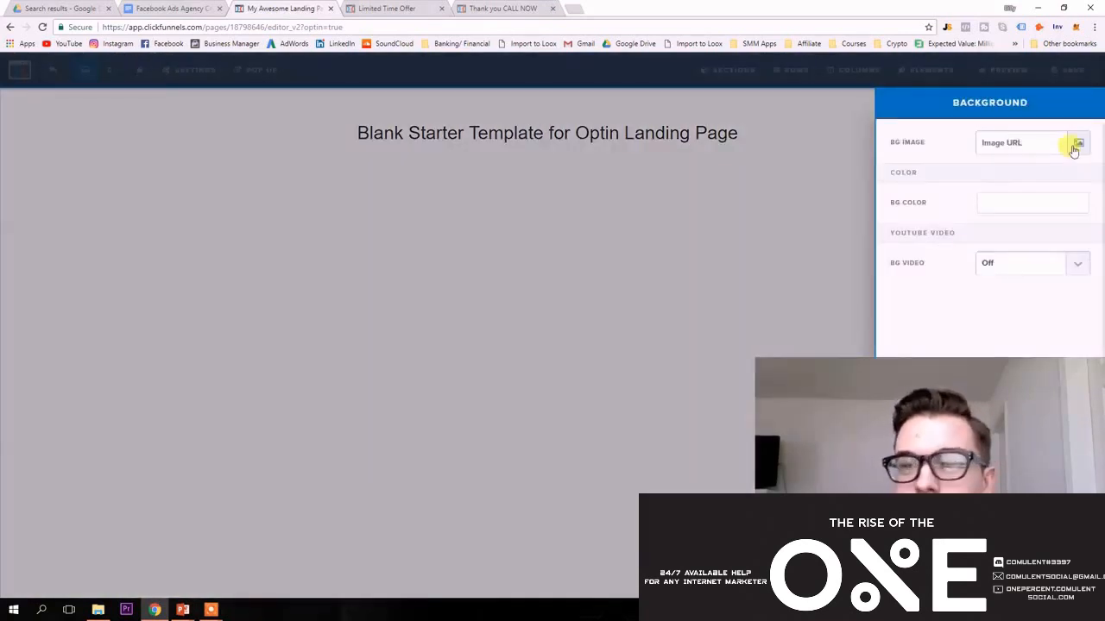
left_click(1078, 142)
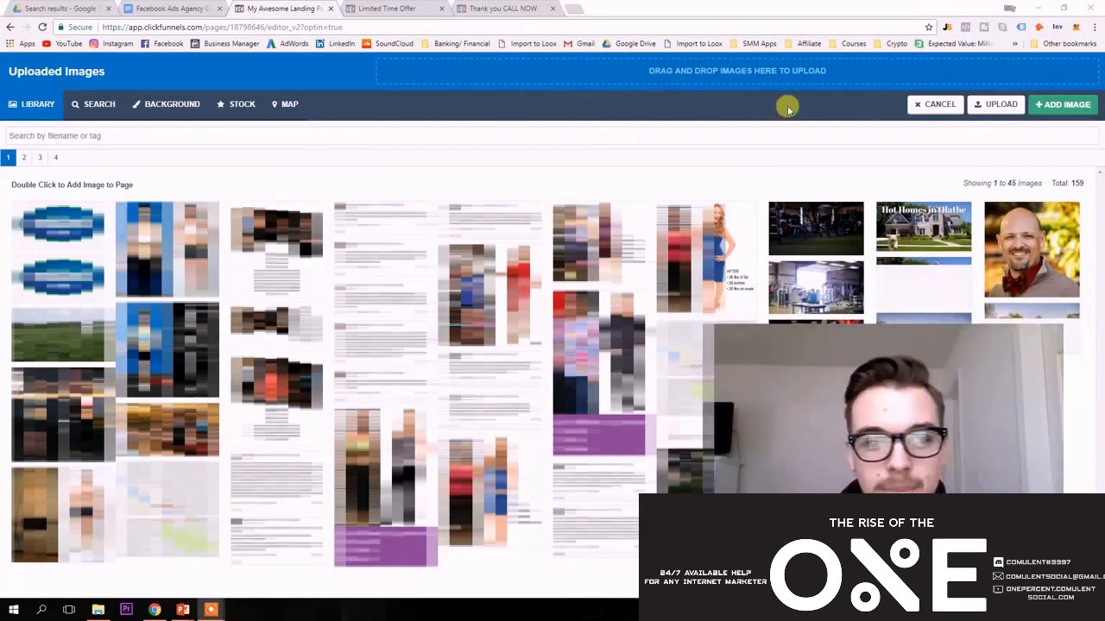
left_click(24, 158)
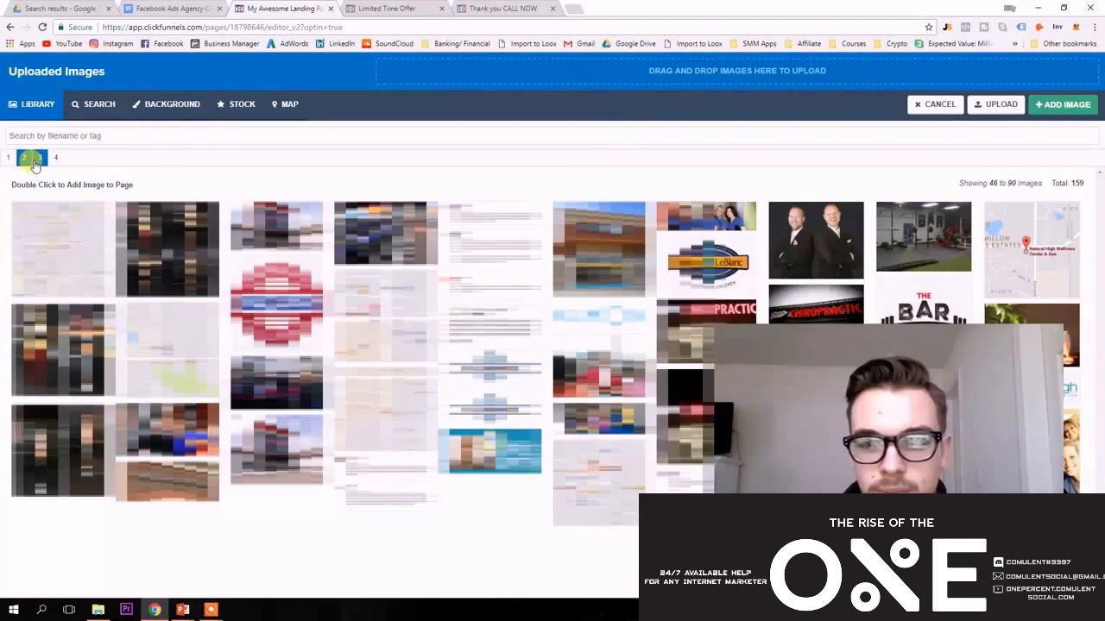
left_click(35, 160)
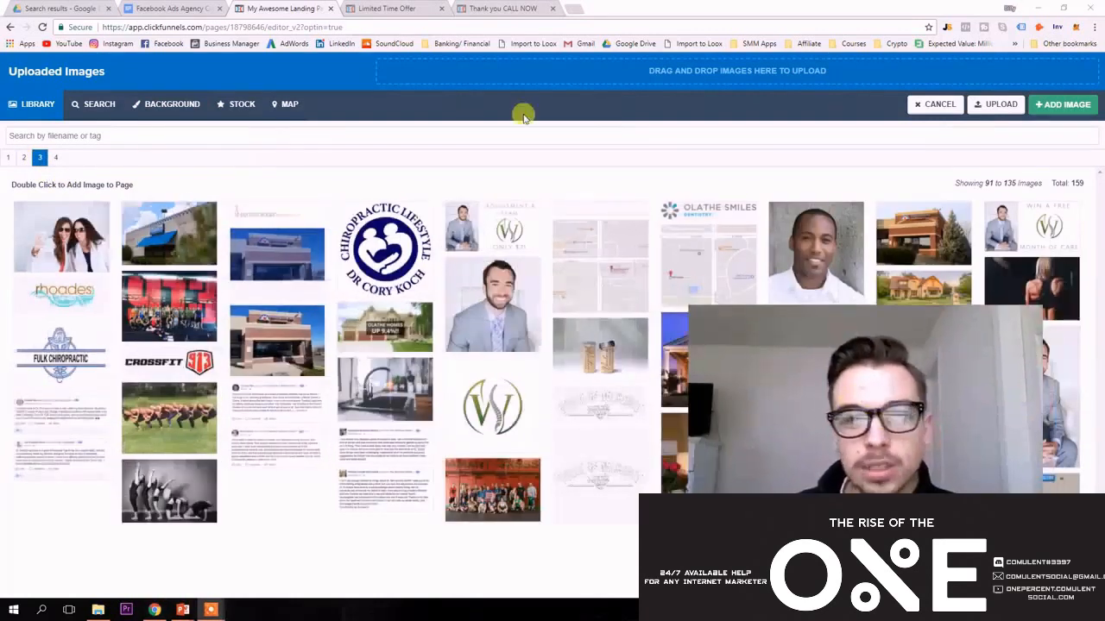
left_click(432, 8)
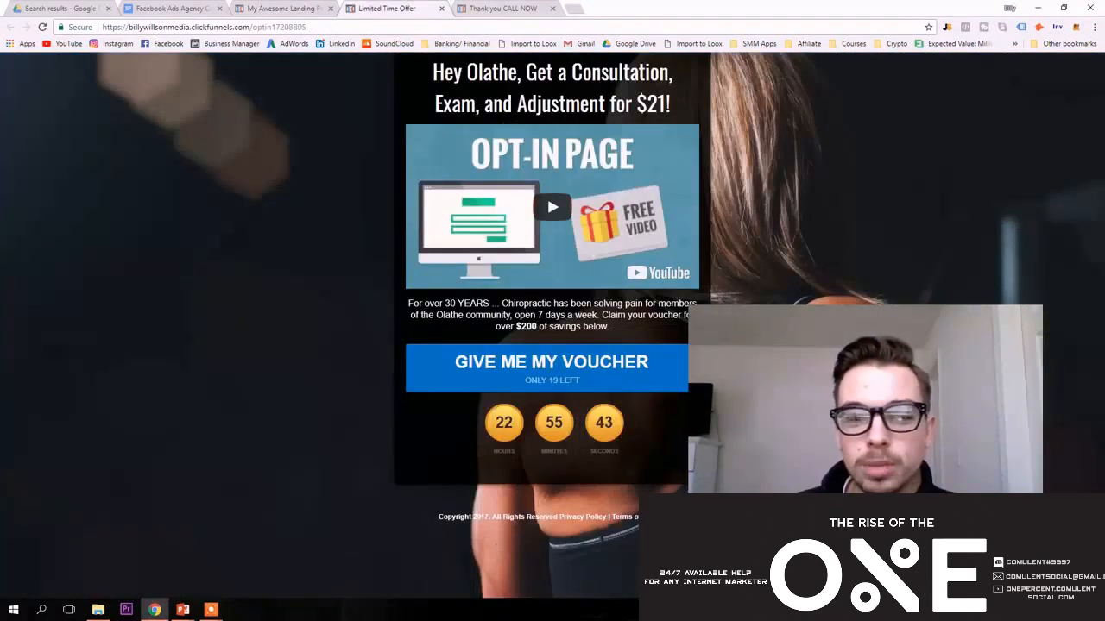
left_click(288, 7)
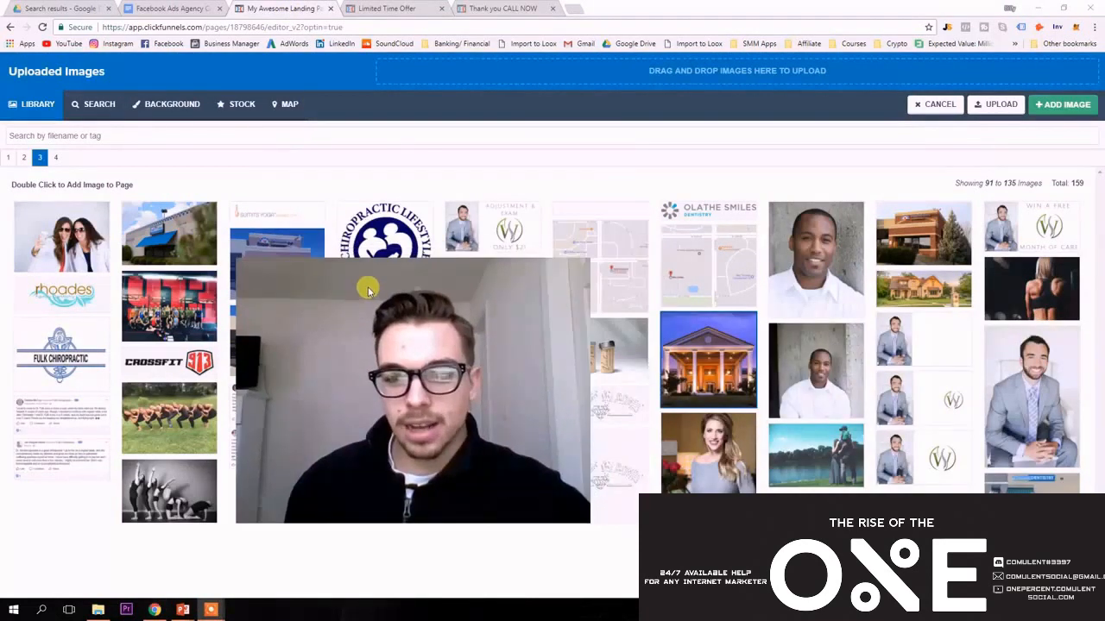
left_click(1034, 292)
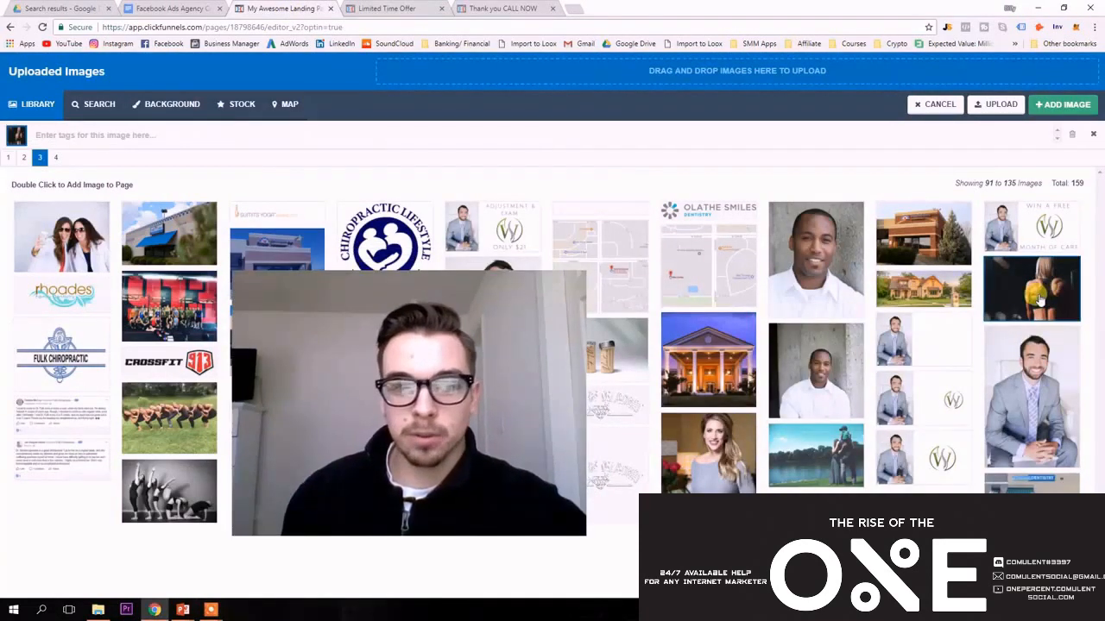
double_click(1040, 299)
left_click_drag(335, 331, 583, 332)
left_click(676, 167)
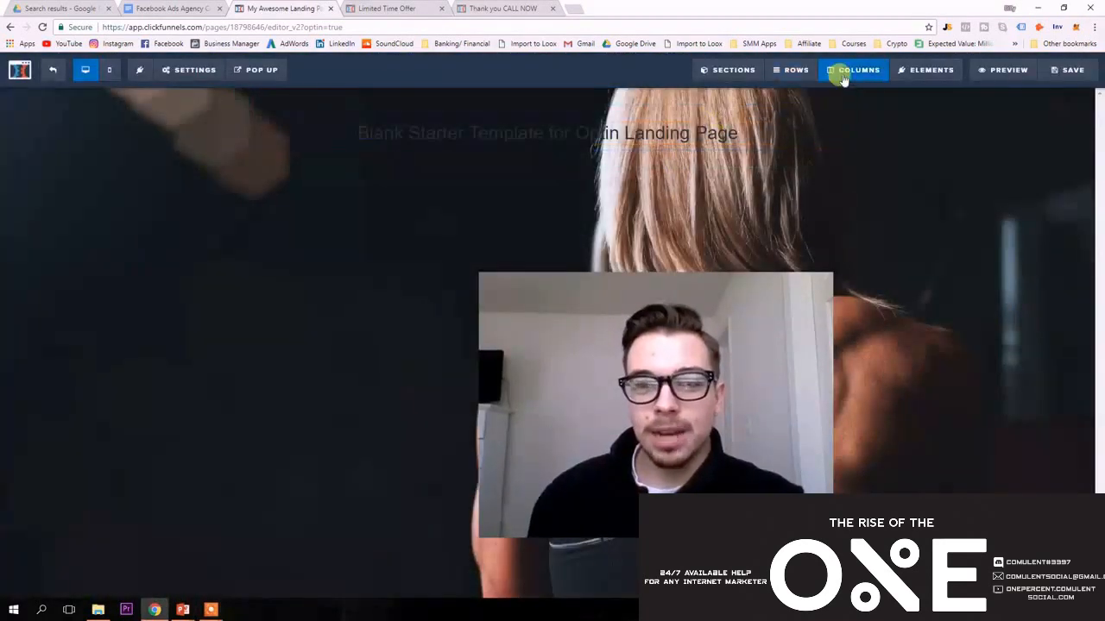
mouse_move(698, 69)
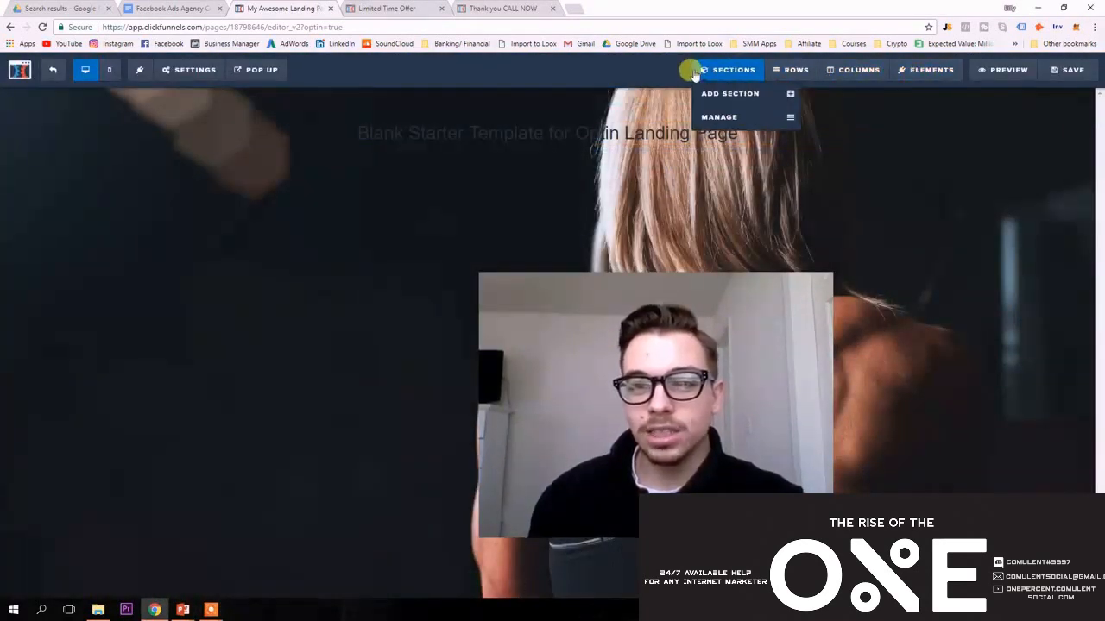
mouse_move(793, 71)
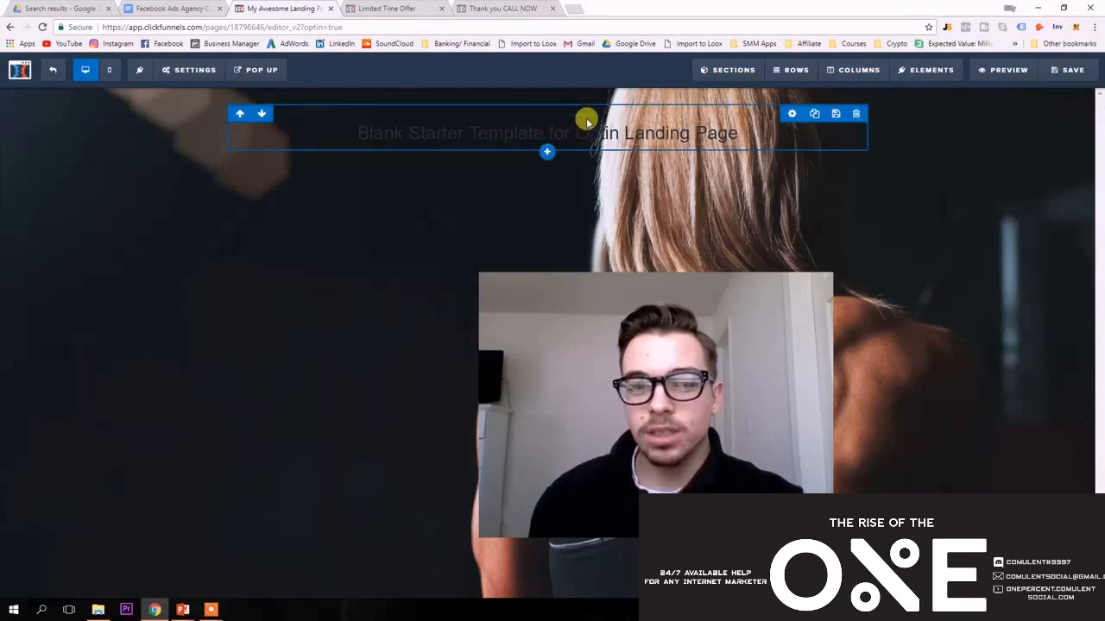
left_click(677, 129)
left_click(895, 158)
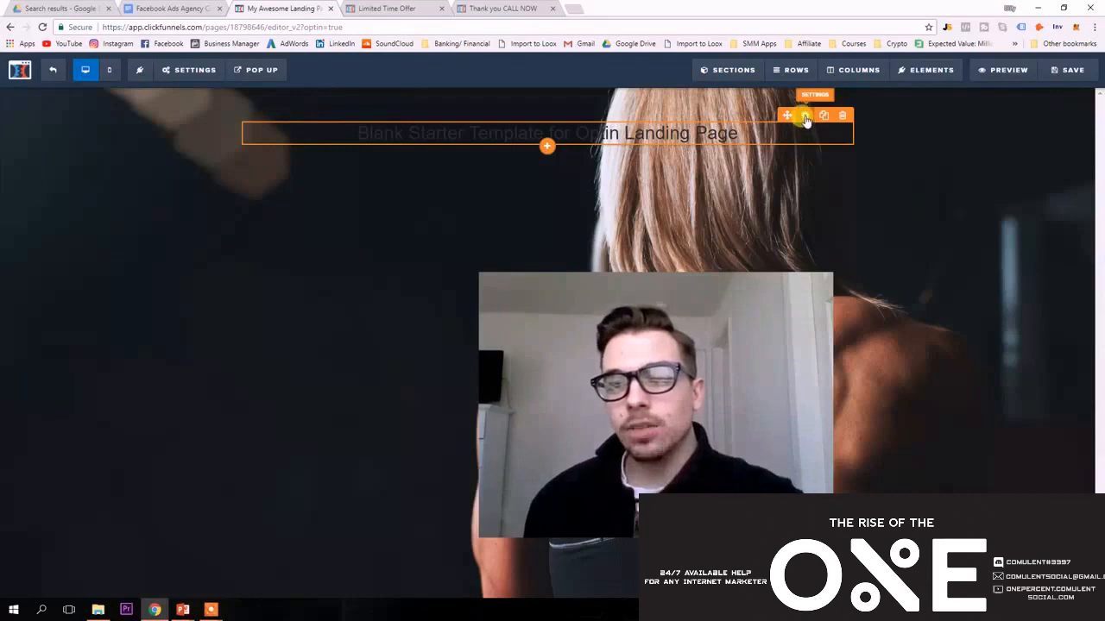
left_click(805, 118)
left_click(488, 113)
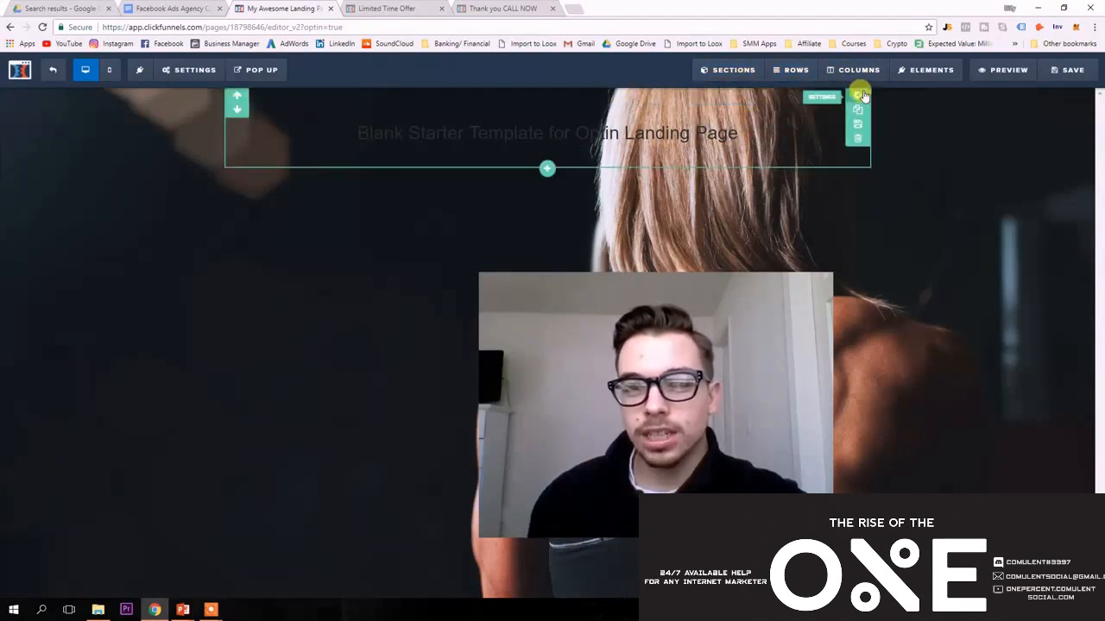
- Set the width of the section containing the starter headline to Medium and check its advanced style options
left_click(858, 95)
left_click(1027, 259)
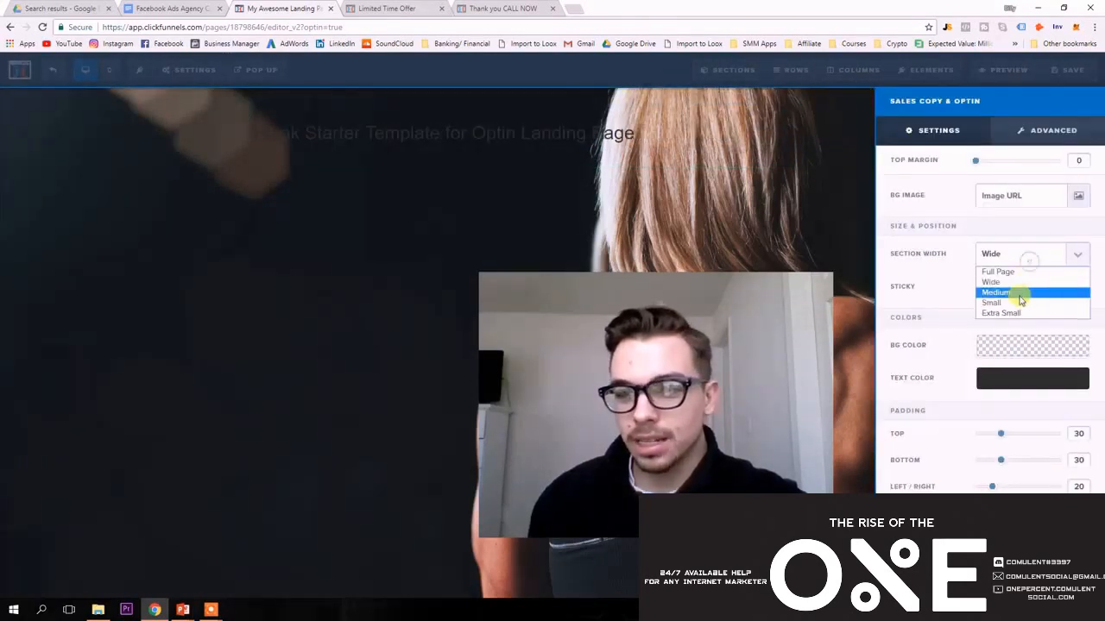
left_click(1021, 295)
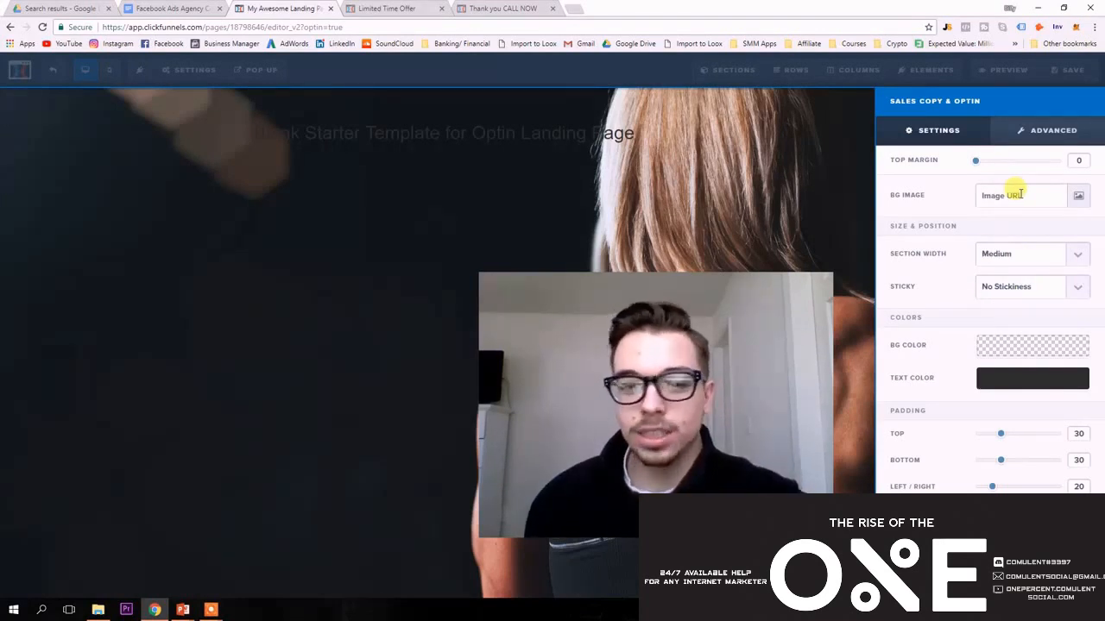
left_click(1035, 135)
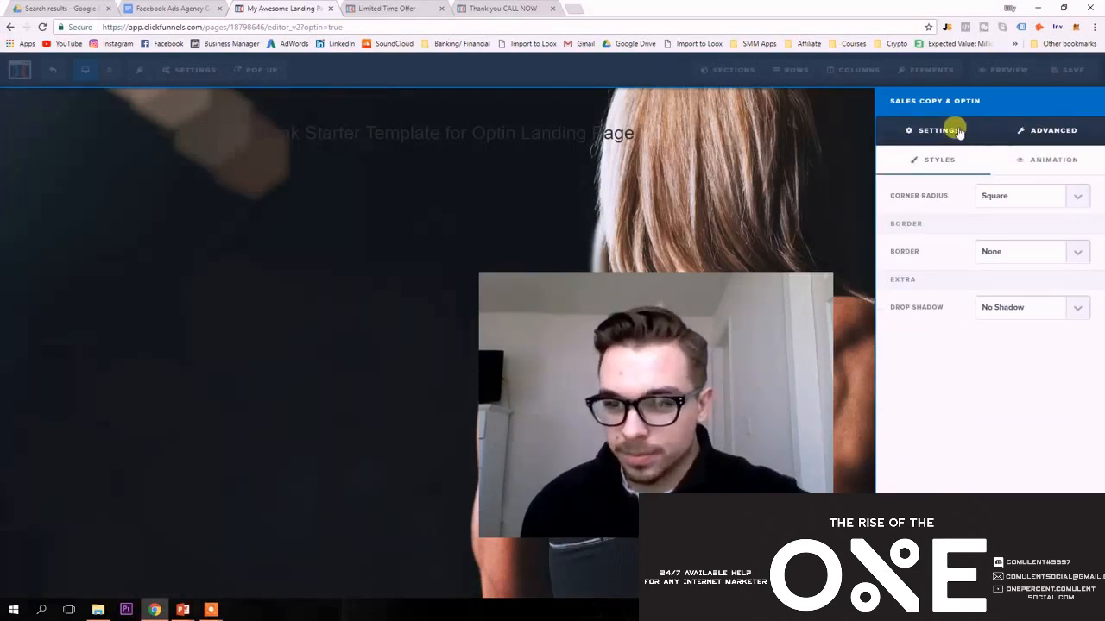
left_click(959, 132)
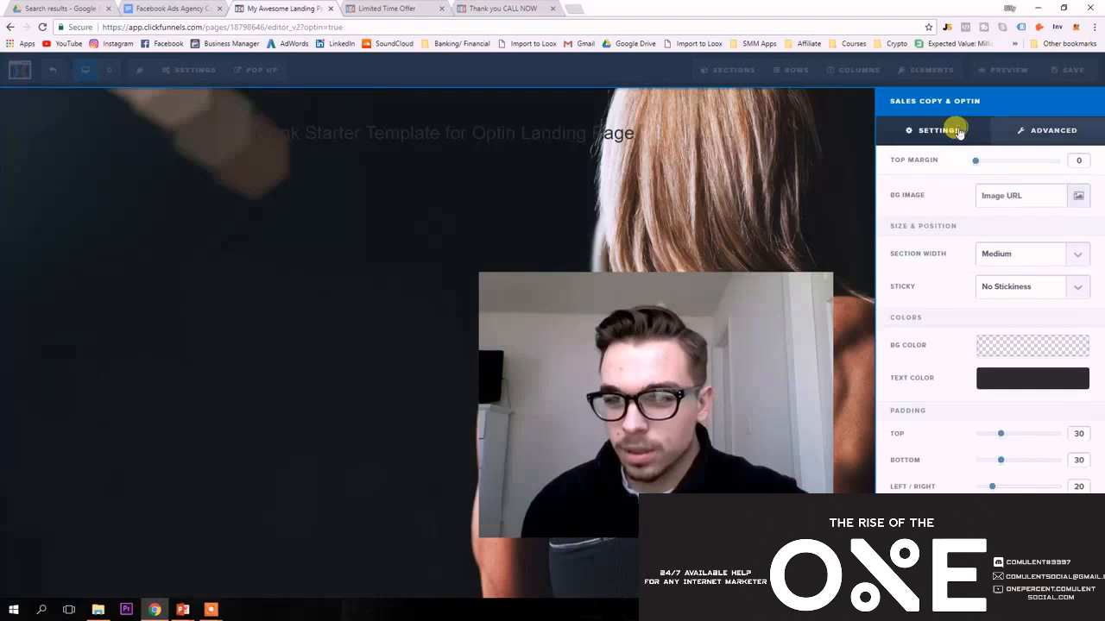
- Give the section containing the starter headline a semi-transparent dark grey background, rgba(47, 47, 47, 0.78)
left_click(1010, 345)
left_click(991, 343)
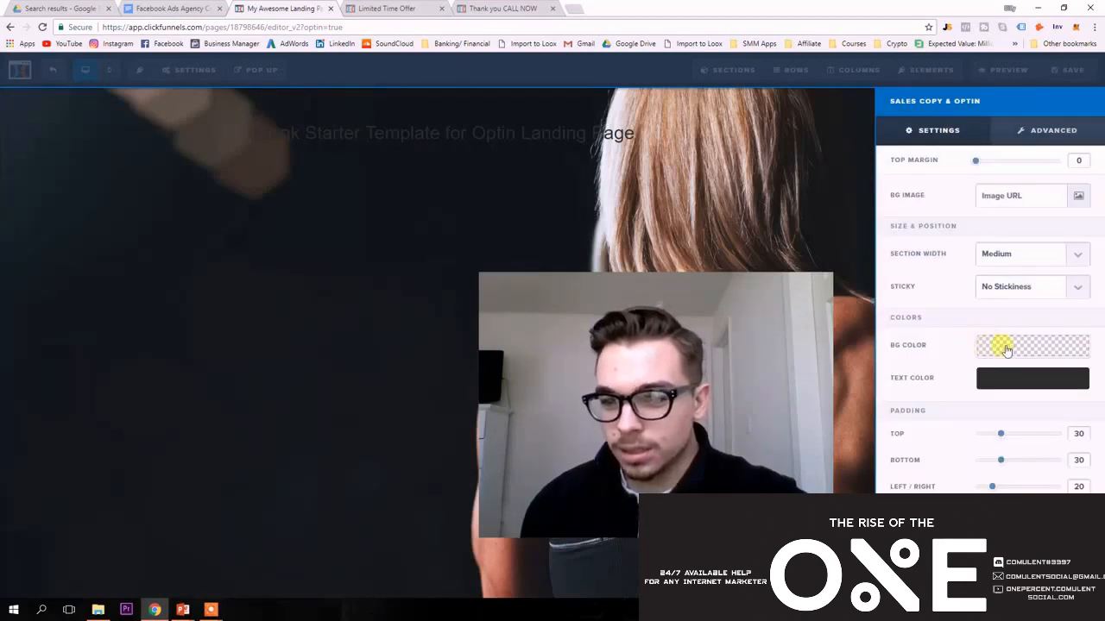
left_click(1006, 347)
left_click_drag(1016, 464, 1098, 470)
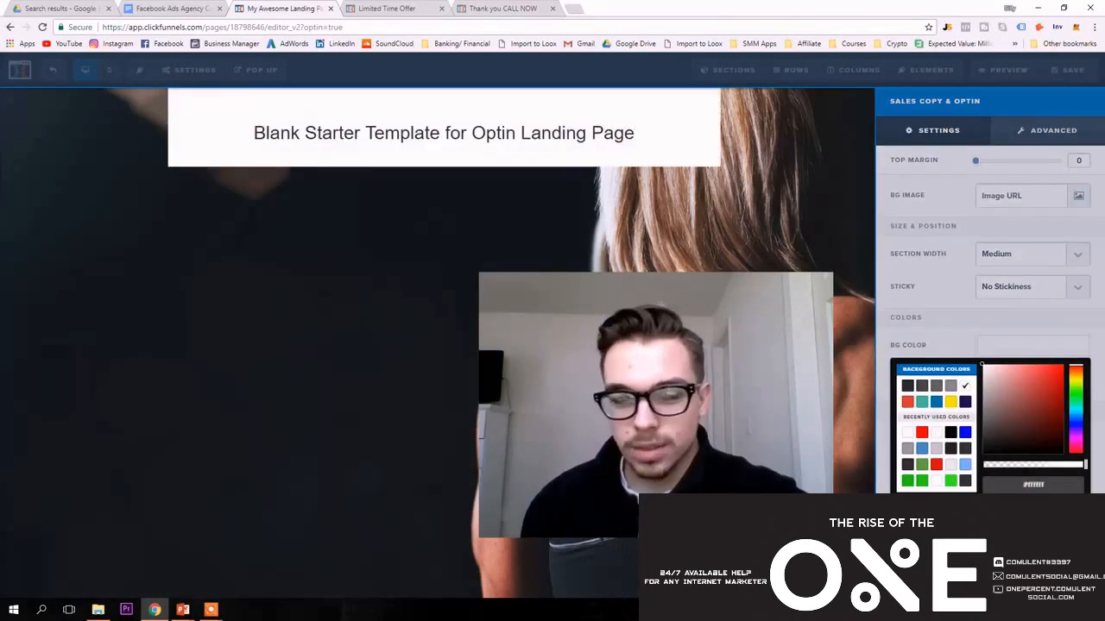
left_click(920, 387)
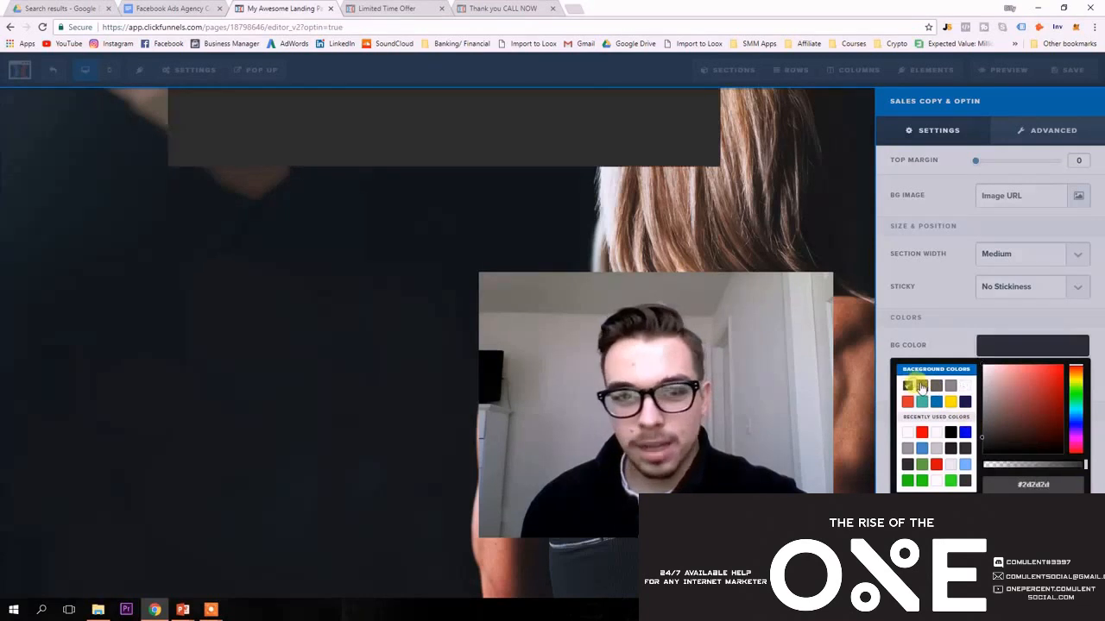
left_click(923, 388)
left_click(907, 387)
left_click(907, 466)
mouse_move(1047, 466)
left_mouse_down()
mouse_move(1024, 462)
mouse_move(1055, 470)
left_mouse_up()
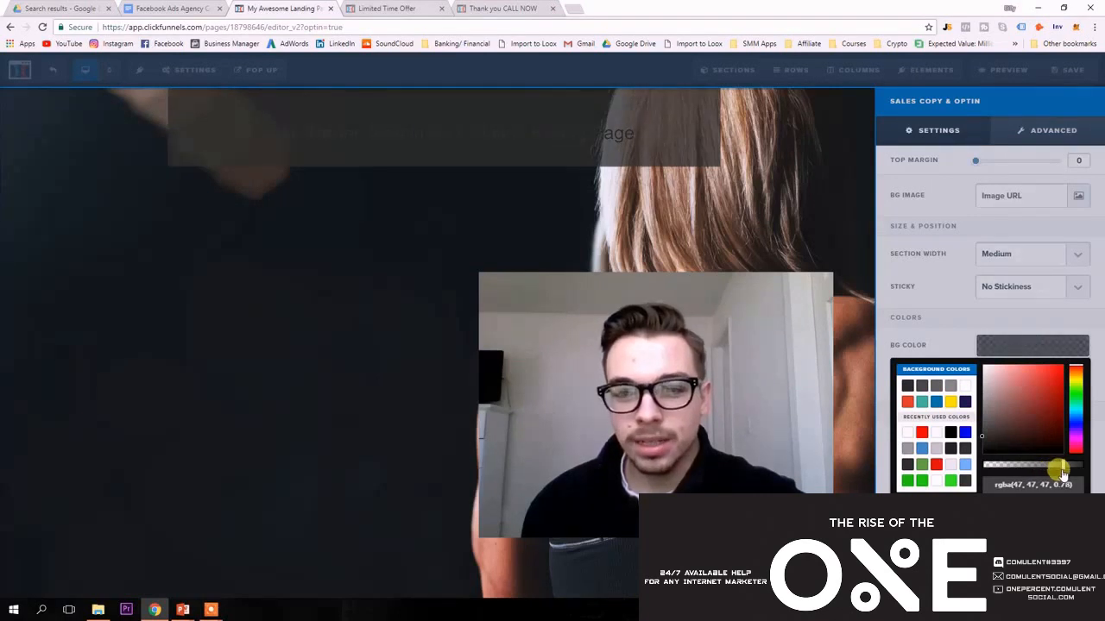
left_click(828, 242)
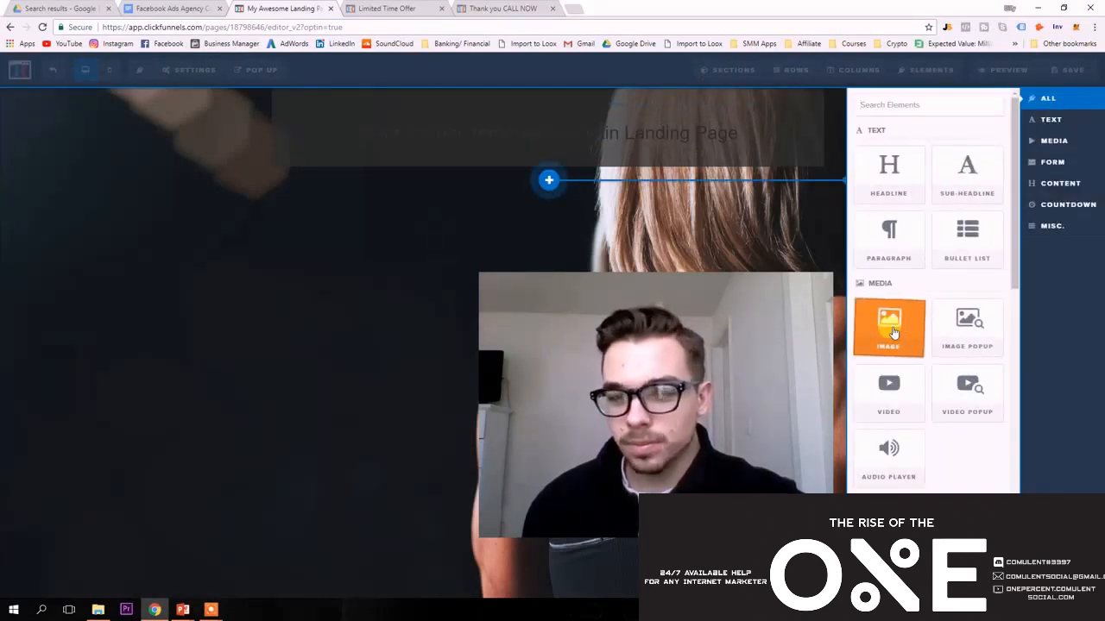
- Add a video element below the headline in the dark grey section
left_click(888, 391)
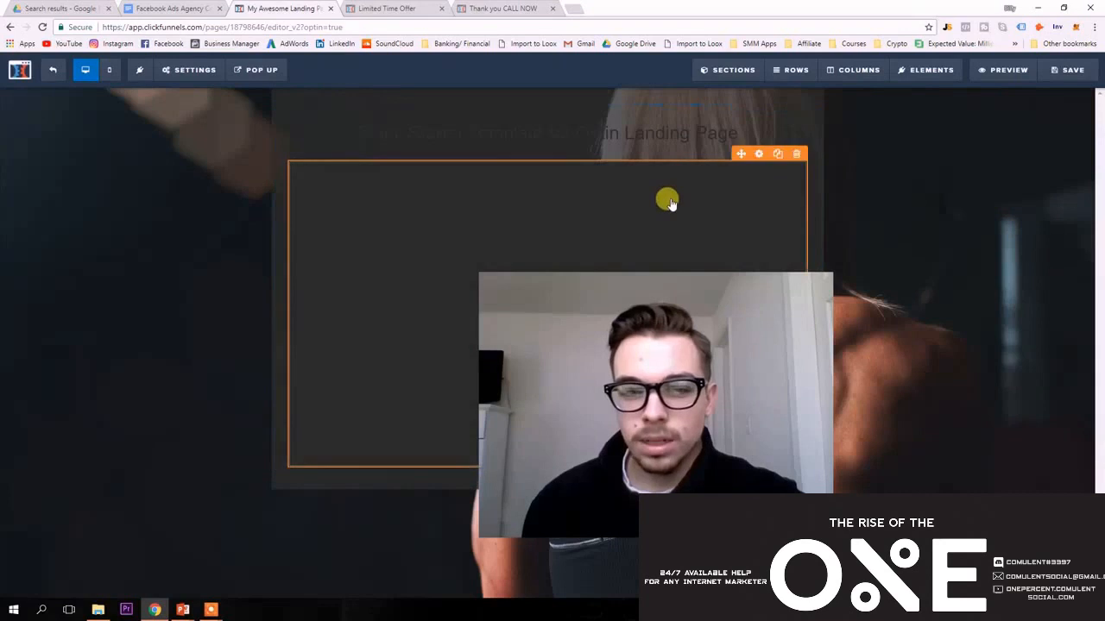
left_click(698, 197)
left_click(750, 184)
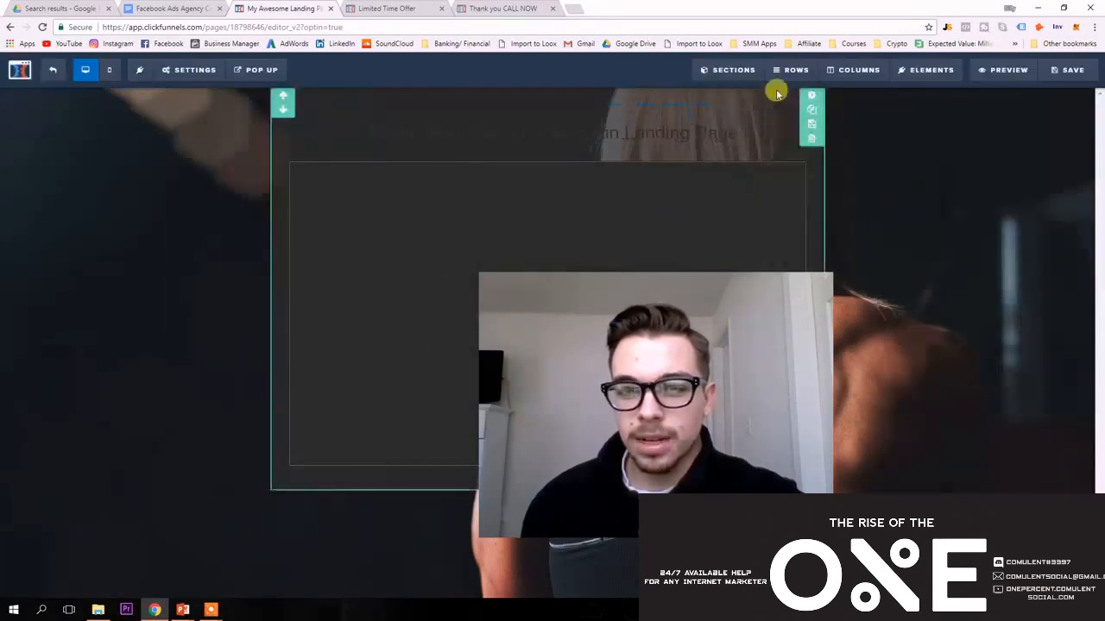
- Try the Small width for the section and compare it with the Limited Time Offer page
left_click(810, 98)
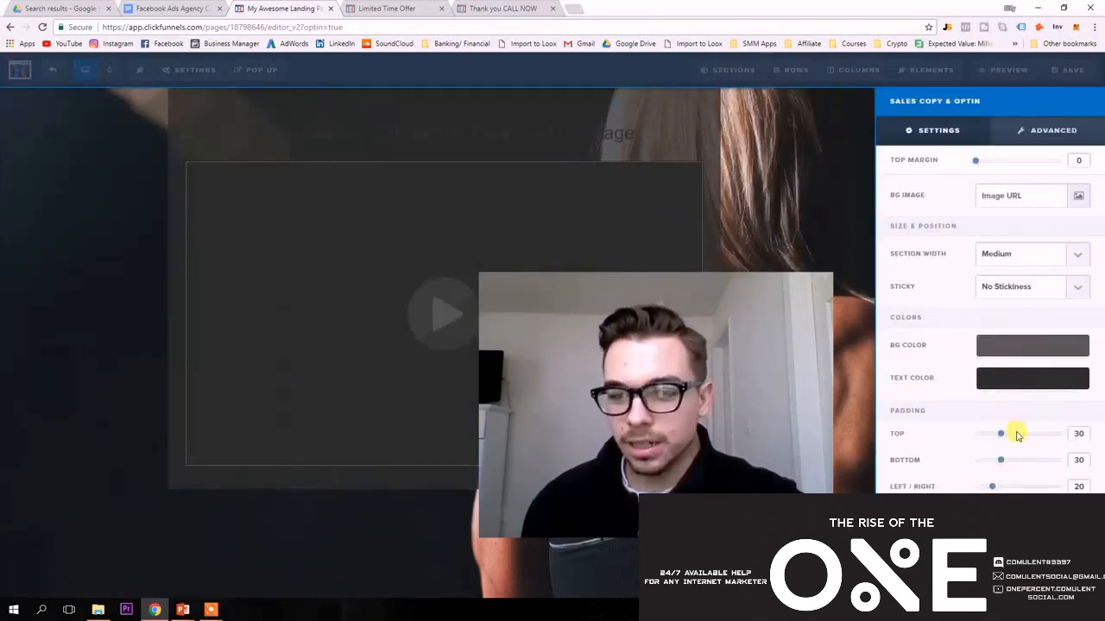
left_click(1048, 258)
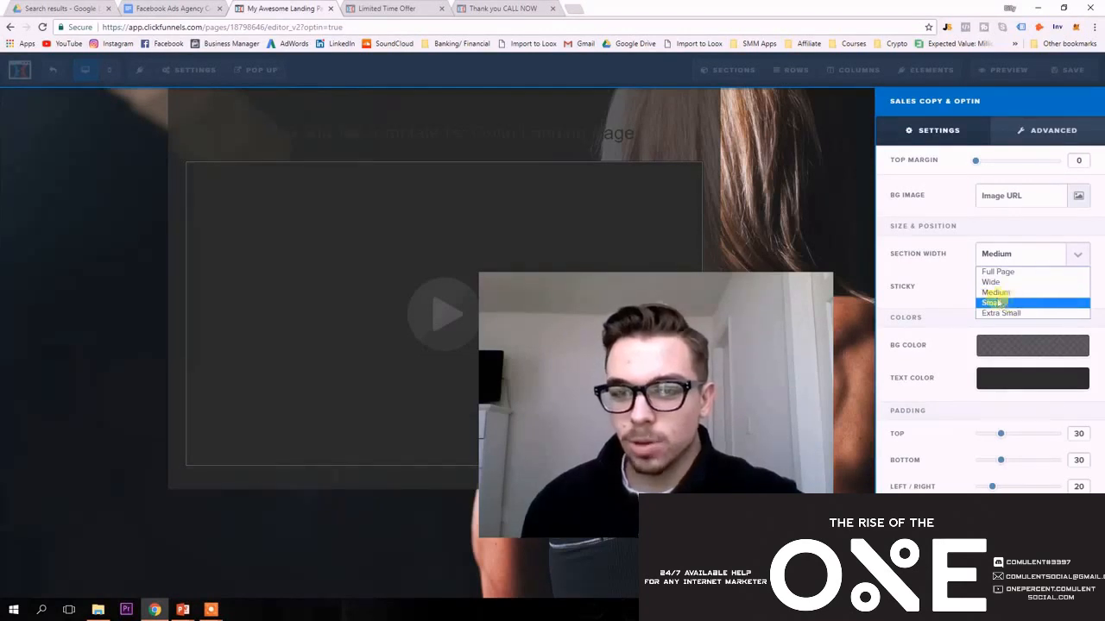
left_click(1005, 305)
left_click(789, 222)
left_click(366, 7)
left_click(285, 8)
- Set the width of the section holding the headline and video to Extra Small
left_click(739, 98)
left_click(1029, 254)
left_click(1015, 314)
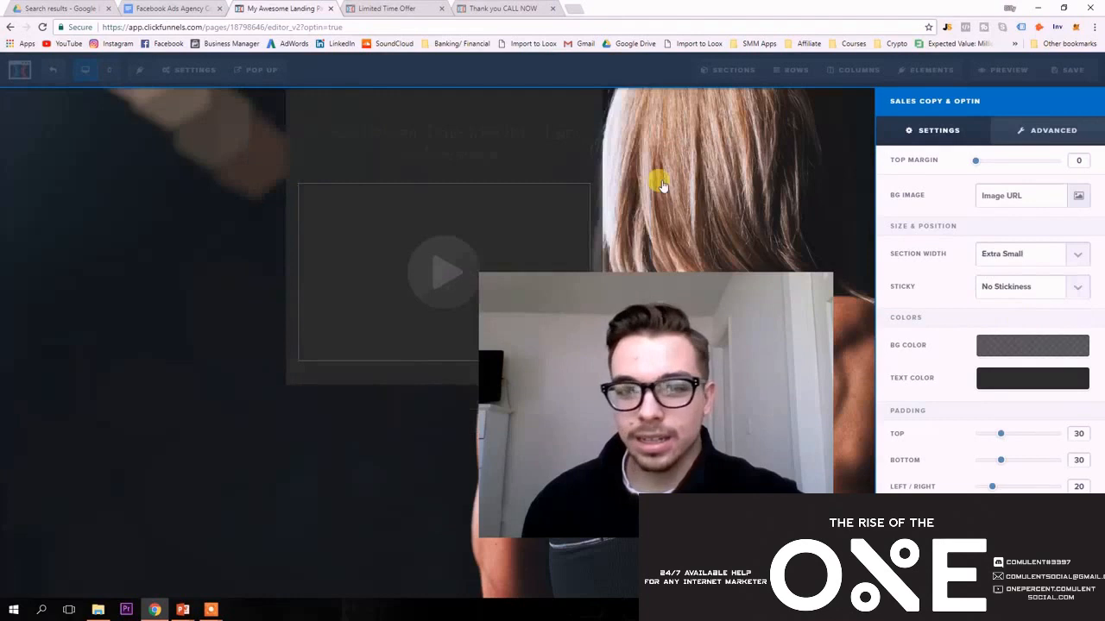
left_click(684, 200)
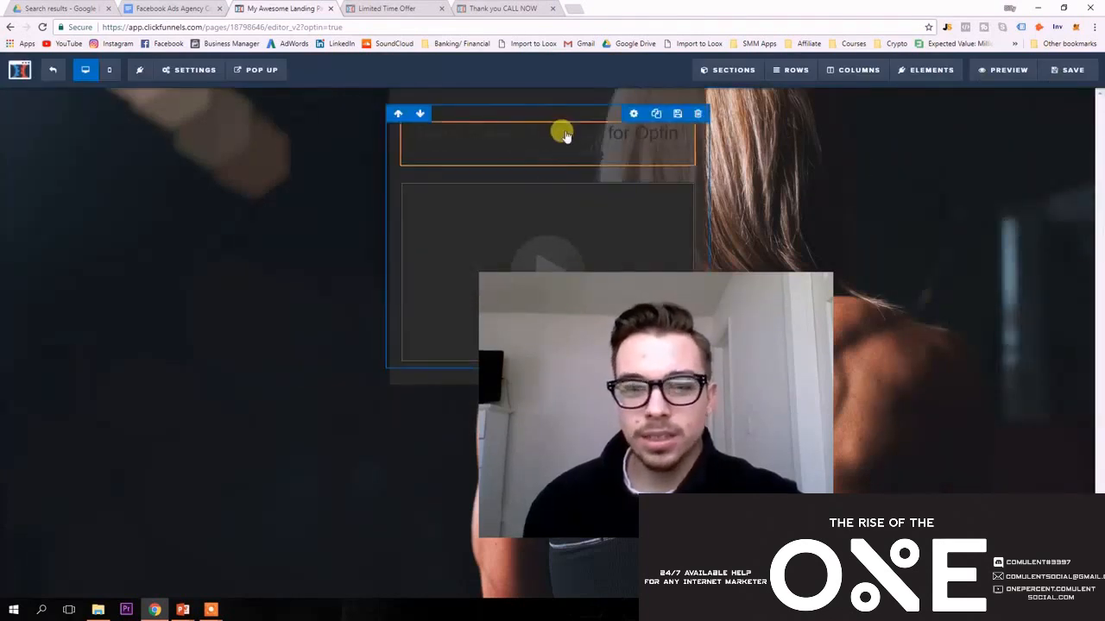
- Change the headline's text color to white
left_click(641, 118)
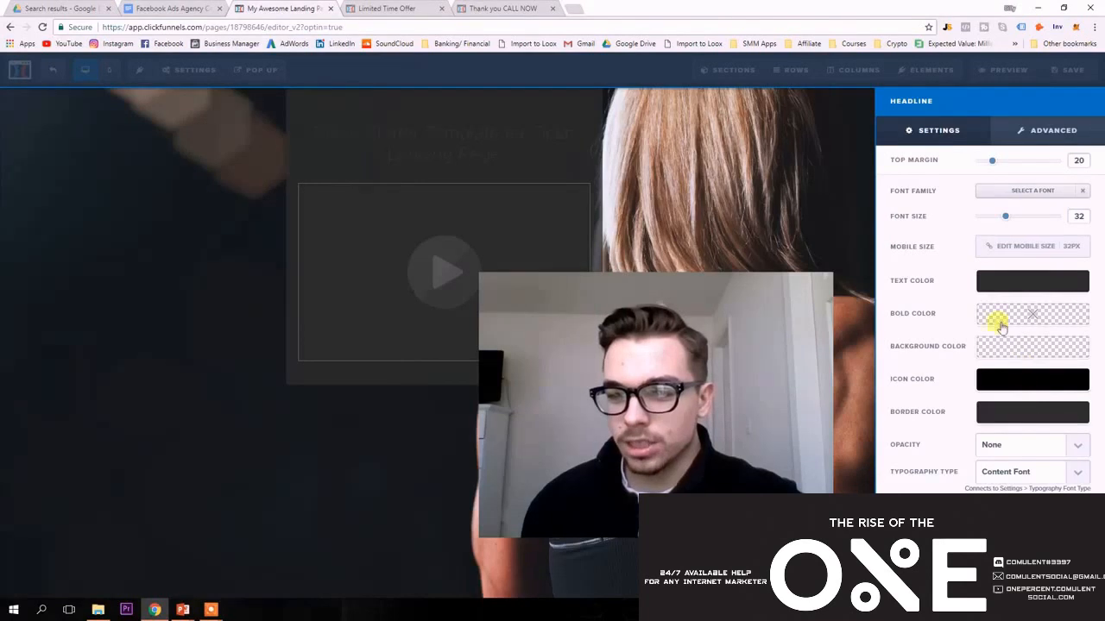
left_click(1001, 283)
left_click(800, 200)
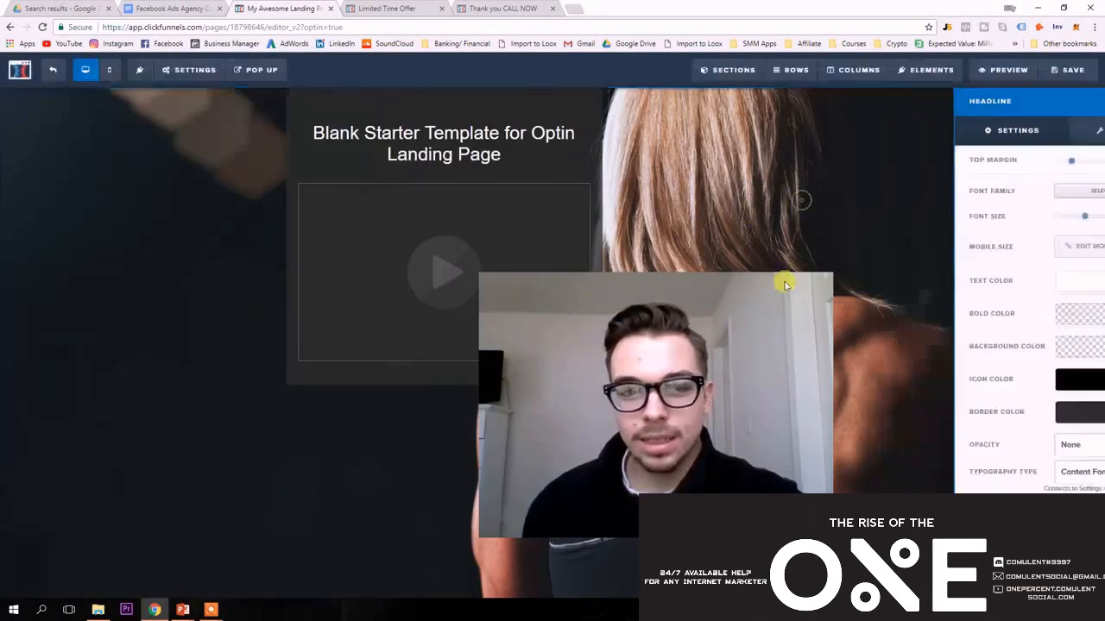
- Replace the starter headline with "Hey Olathe, Get a Consultation, Exam, and Adjustment for $21!", matching the Limited Time Offer page
left_click(402, 7)
left_click(303, 6)
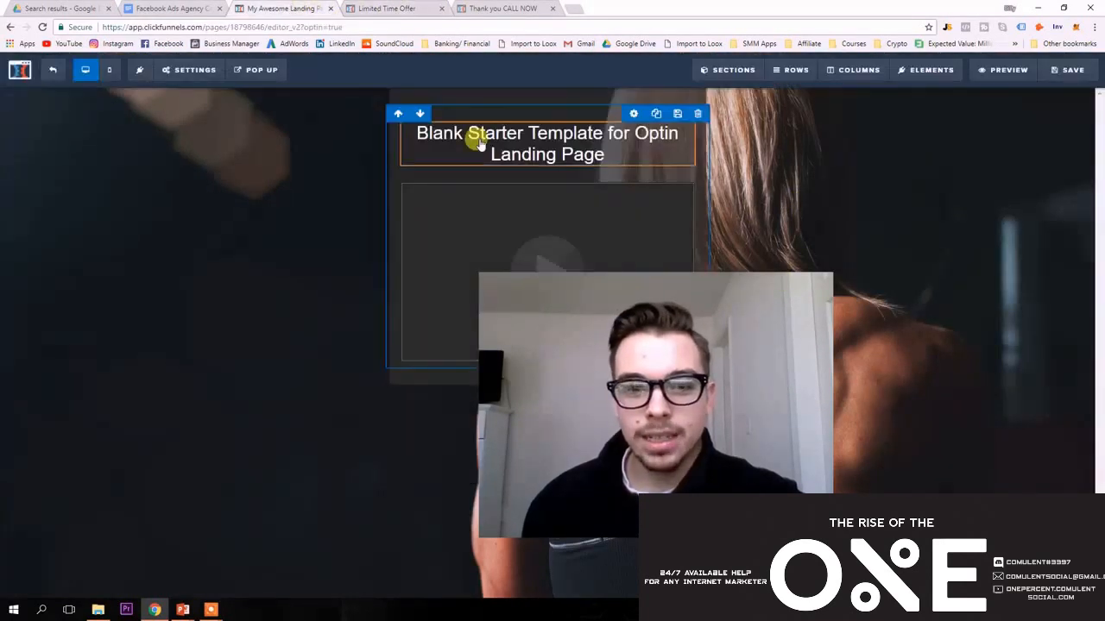
left_click(475, 135)
left_click_drag(419, 127, 709, 193)
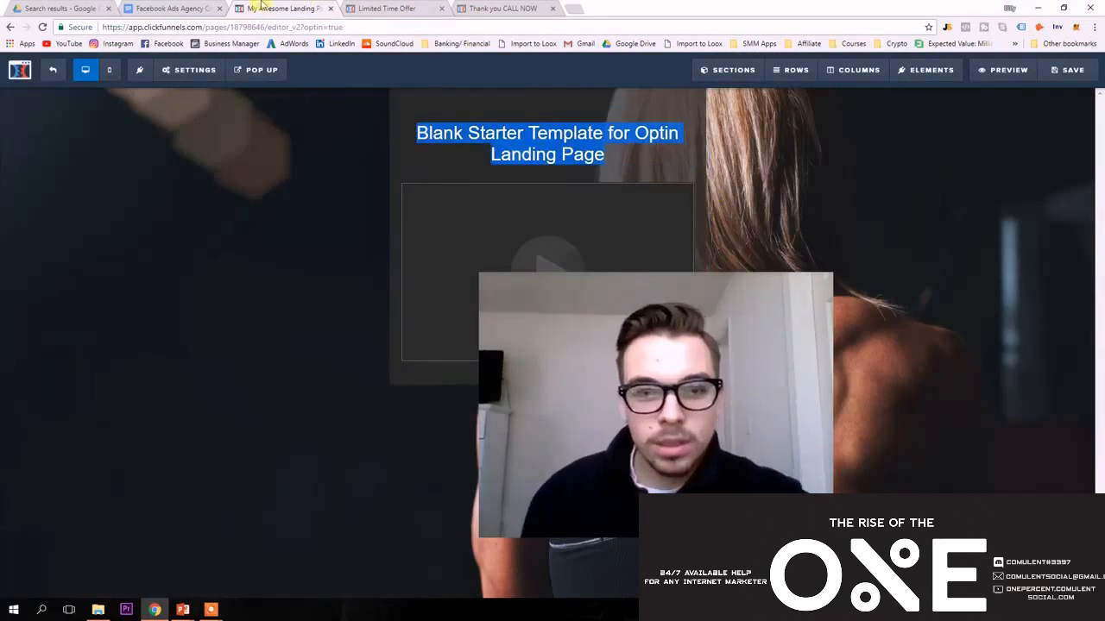
type("Hey Olathe, Get a Consultation, Exam, and Adjustment for $21!")
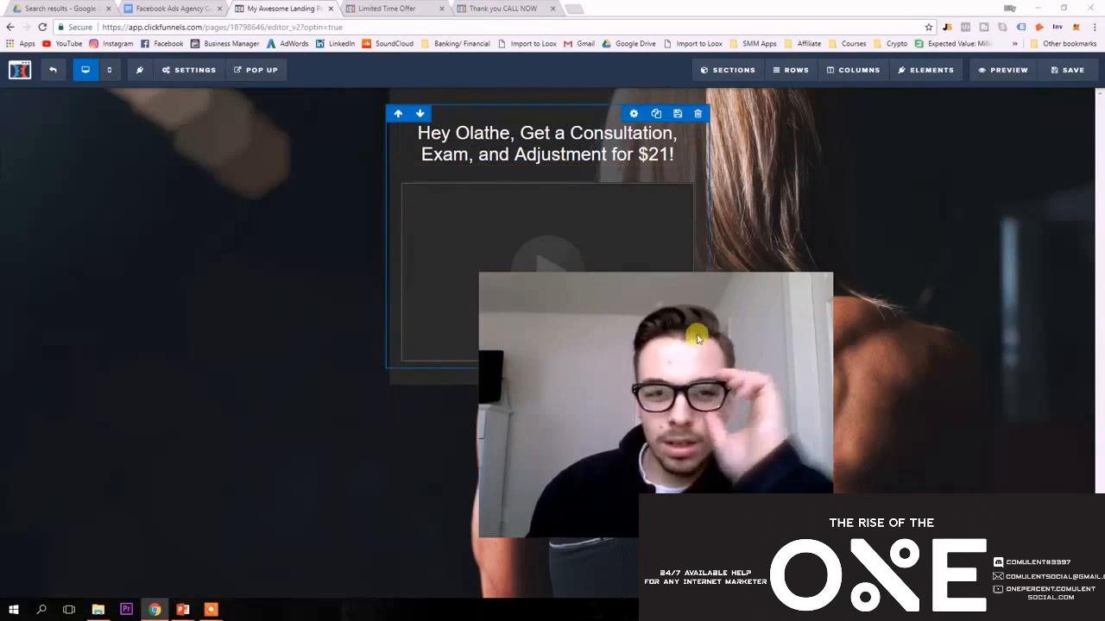
- Set the video element's type to YouTube
left_click(600, 235)
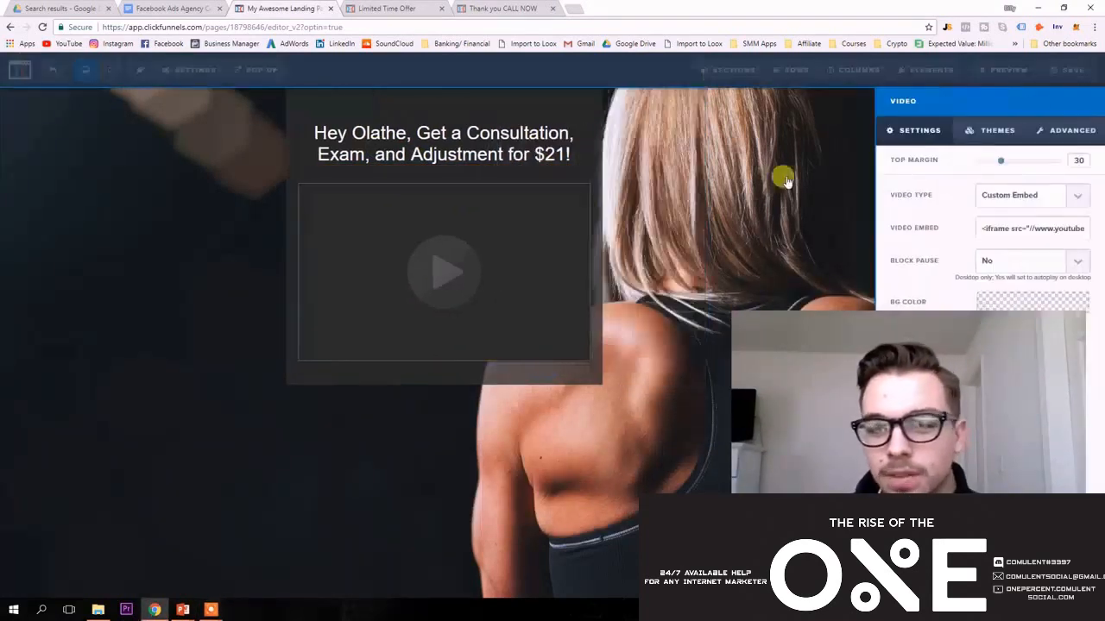
left_click(1012, 201)
left_click(1006, 224)
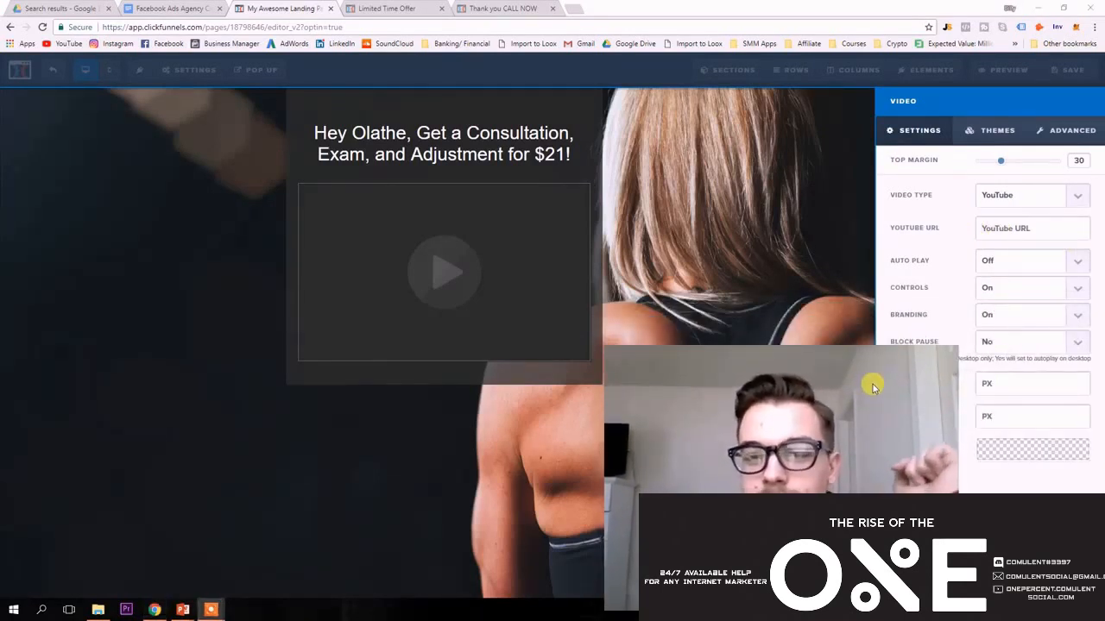
- Copy the "For over 30 YEARS" paragraph below the video on the Limited Time Offer page and return to the page editor
left_click(379, 7)
left_click(542, 257)
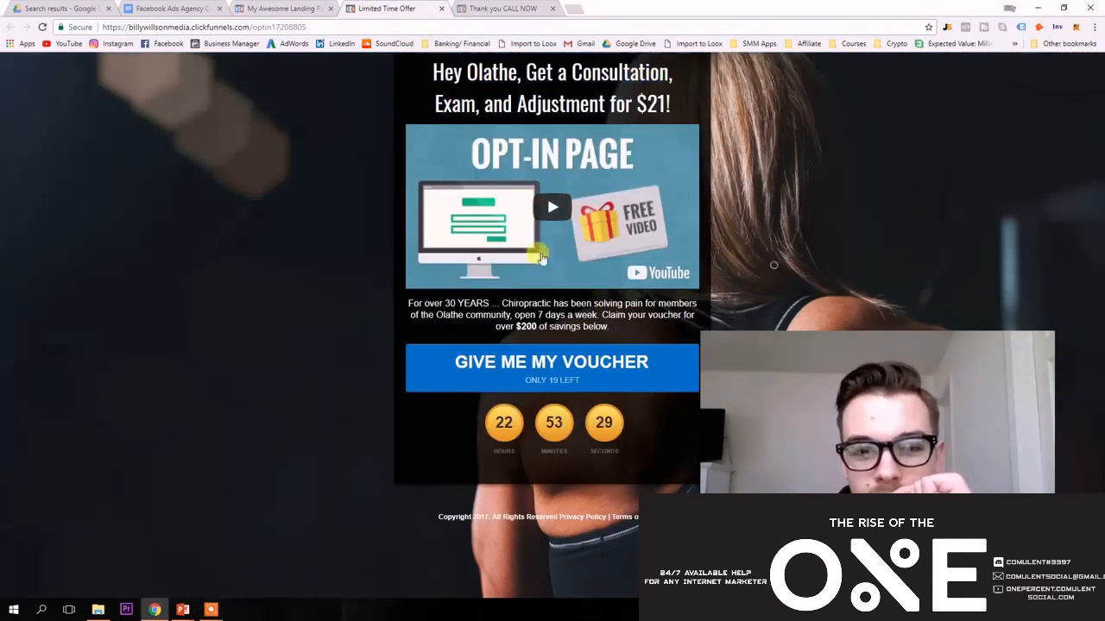
left_click_drag(539, 309, 627, 334)
right_click(597, 315)
left_click(615, 326)
left_click(294, 8)
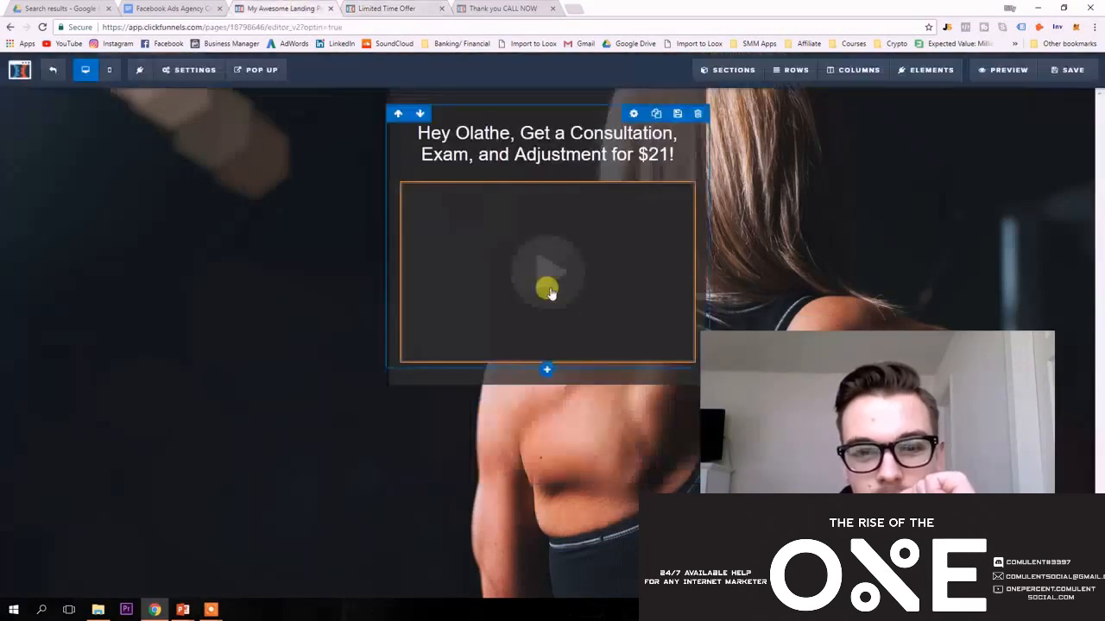
- Add a sub-headline below the video and replace its placeholder text with the copied "For over 30 YEARS ... Chiropractic" paragraph
left_click(547, 368)
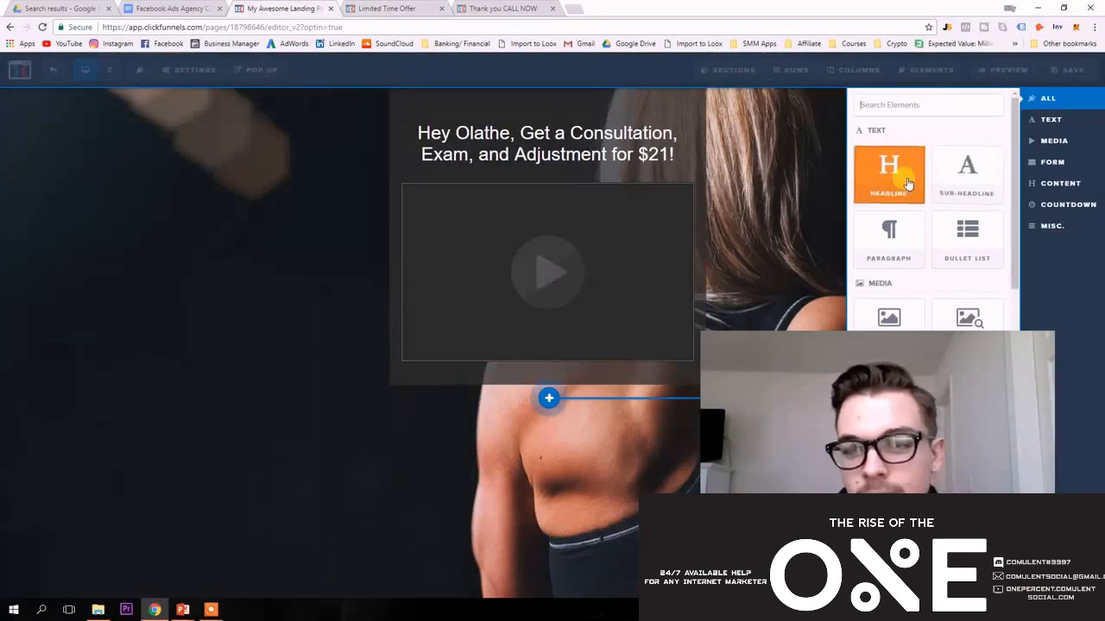
scroll(952, 237, "down", 1)
scroll(967, 190, "up", 1)
left_click_drag(815, 233, 613, 388)
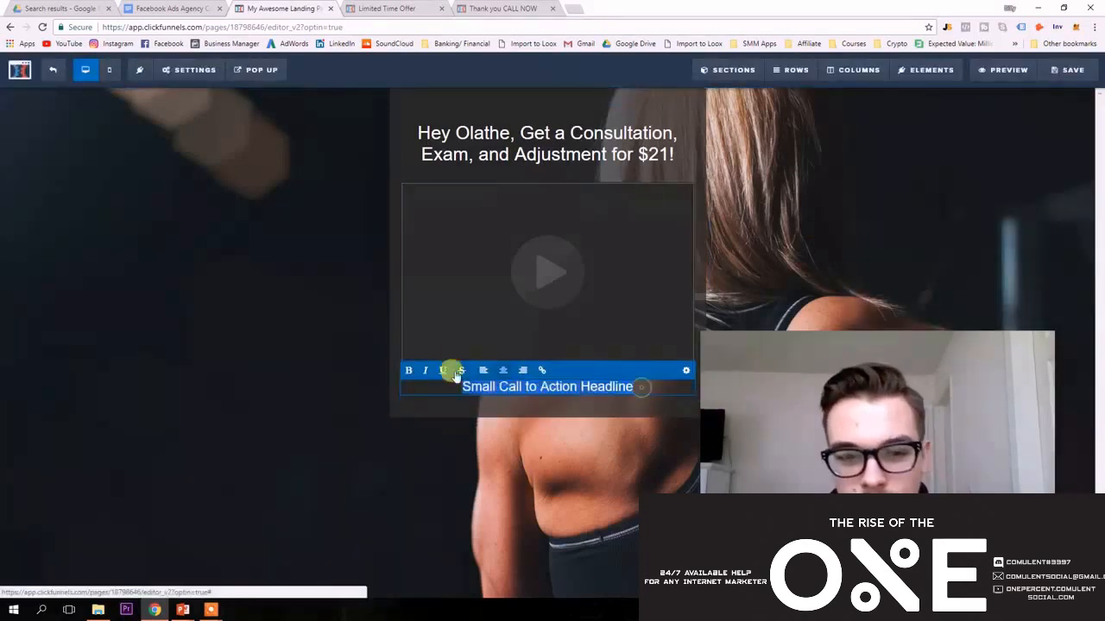
key("ctrl+v")
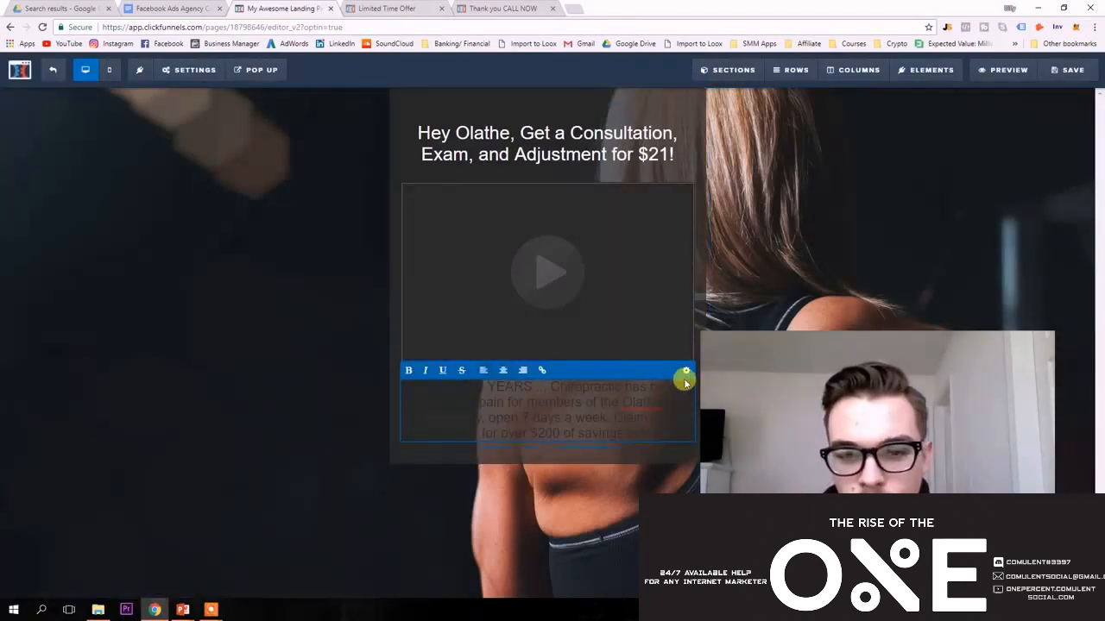
- Change the text color of the paragraph below the video to white
left_click(688, 371)
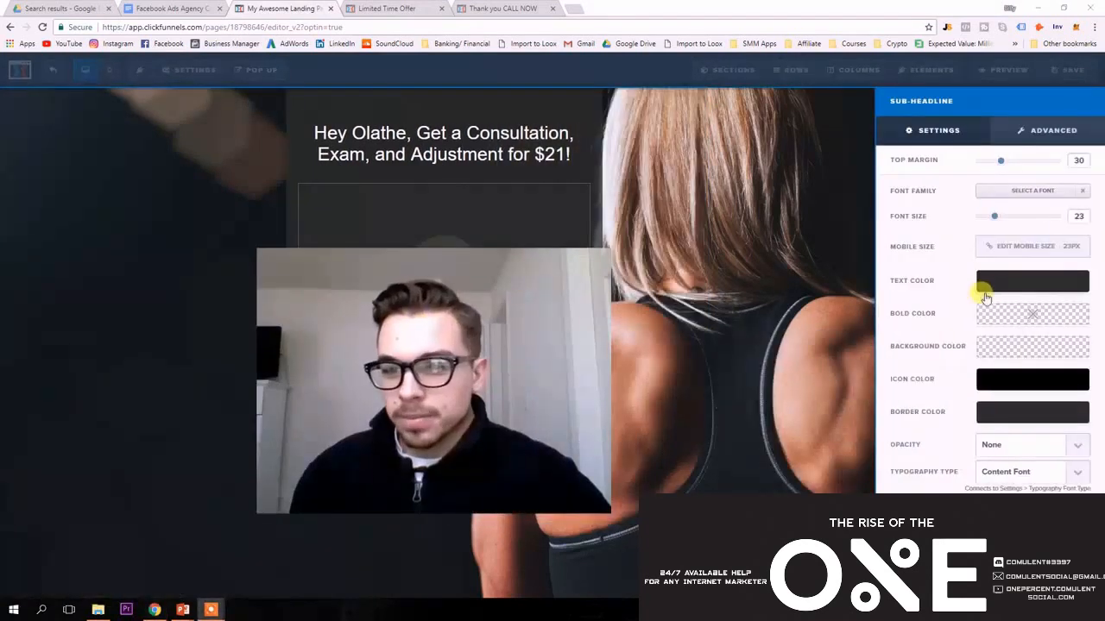
left_click(982, 285)
left_click(964, 321)
left_click(771, 313)
left_click_drag(550, 314, 993, 336)
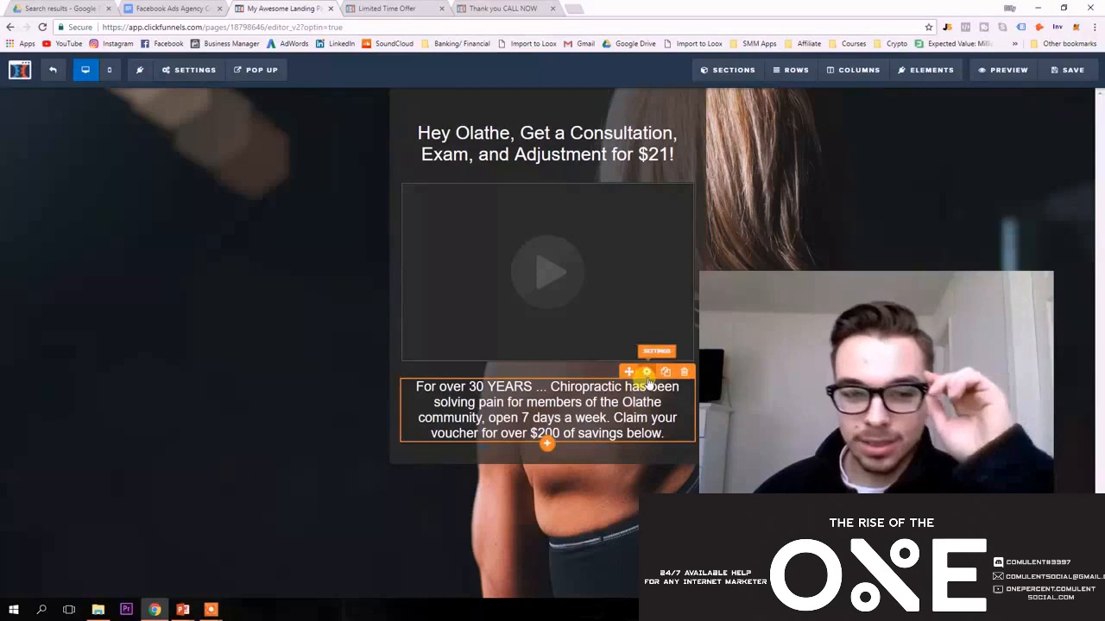
- Set the mobile size of the paragraph below the video to 19px
left_click(647, 380)
left_click_drag(990, 352, 414, 273)
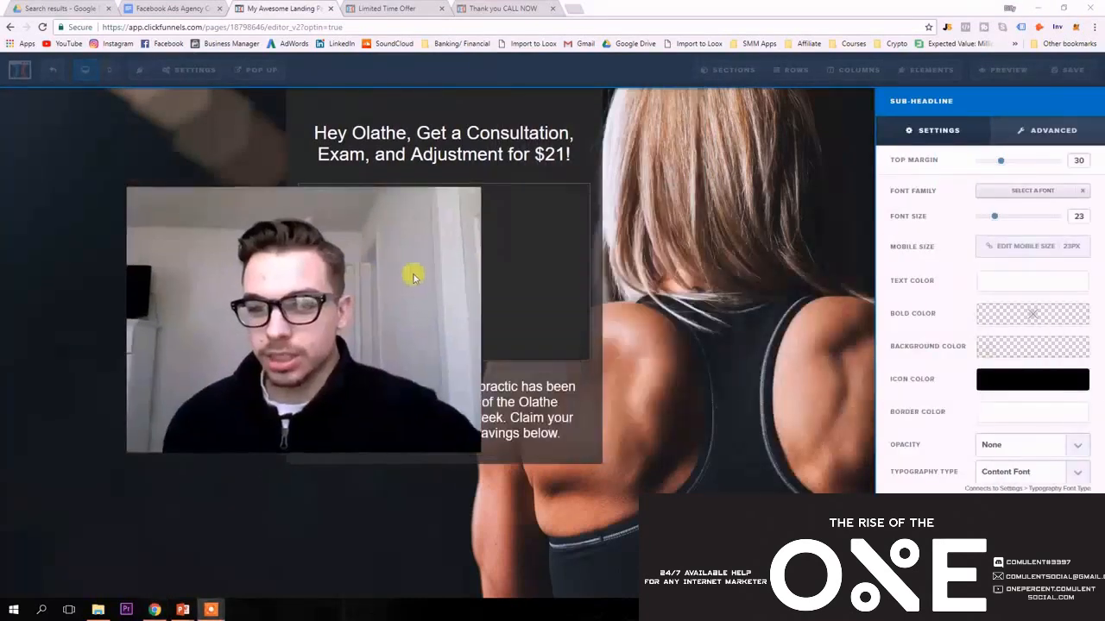
left_click(1034, 247)
left_click(1040, 253)
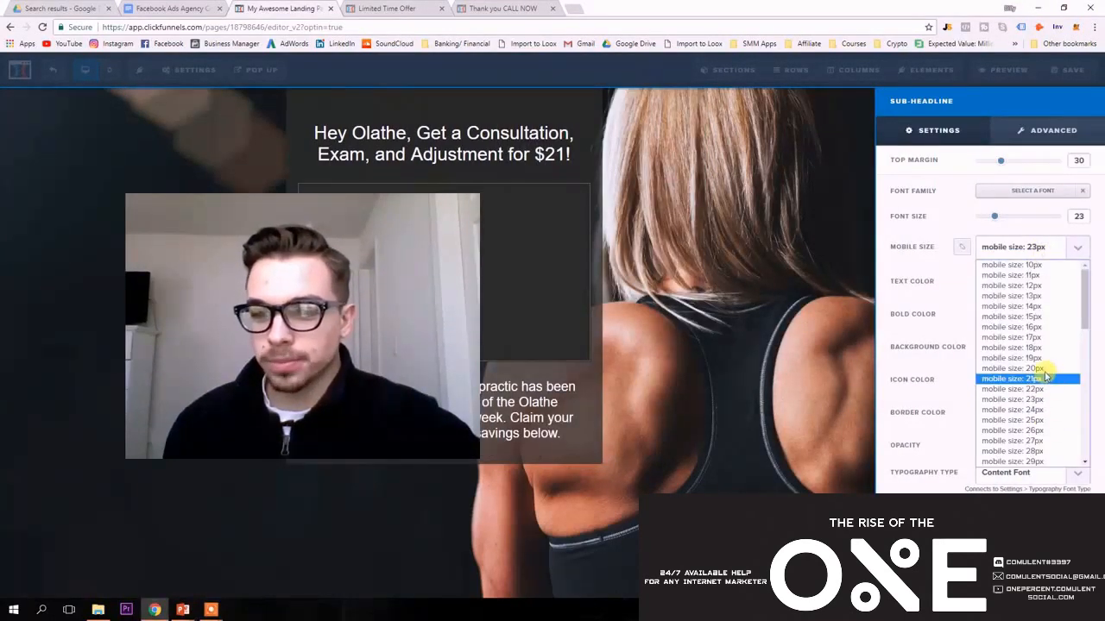
left_click(1042, 359)
left_click(762, 292)
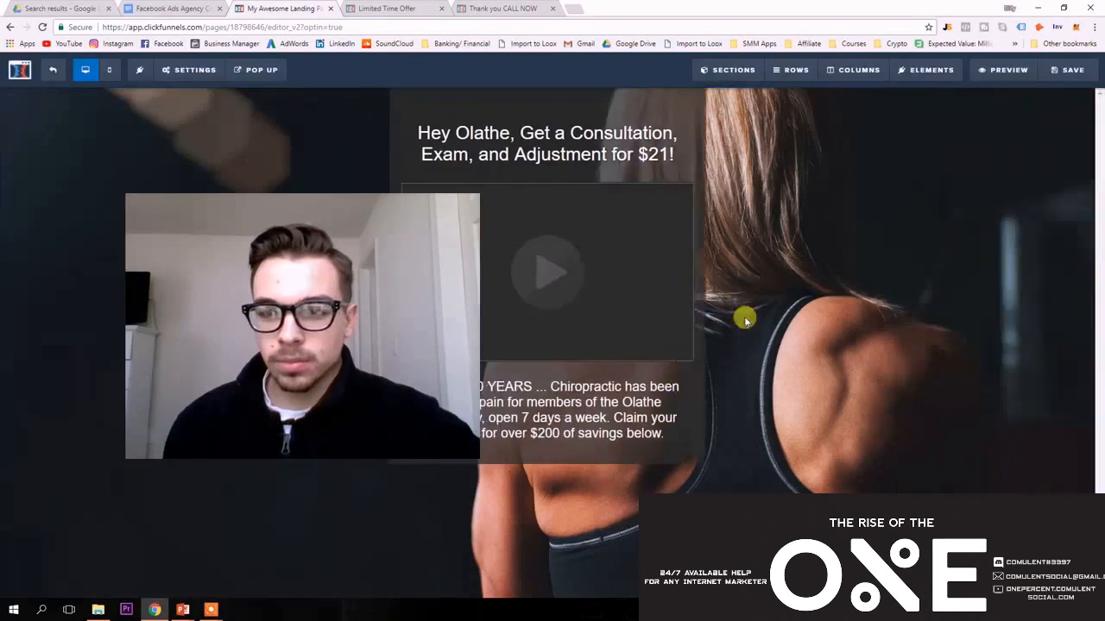
- Set the font size of the paragraph below the video to 20 and its mobile size to 20px
left_click(686, 370)
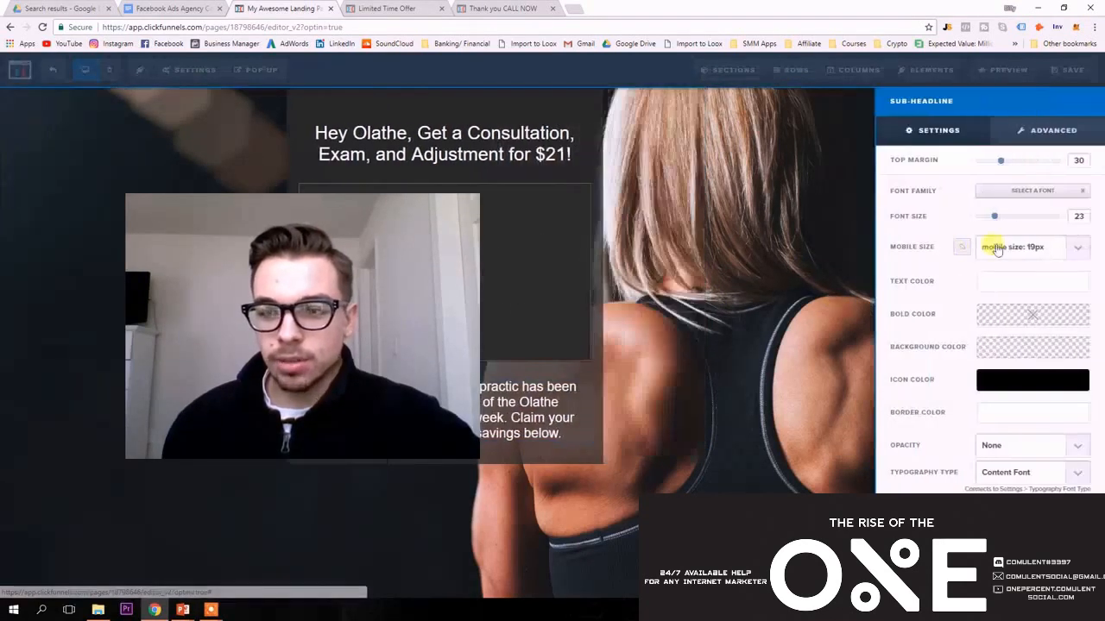
left_click(1070, 248)
left_click(1078, 219)
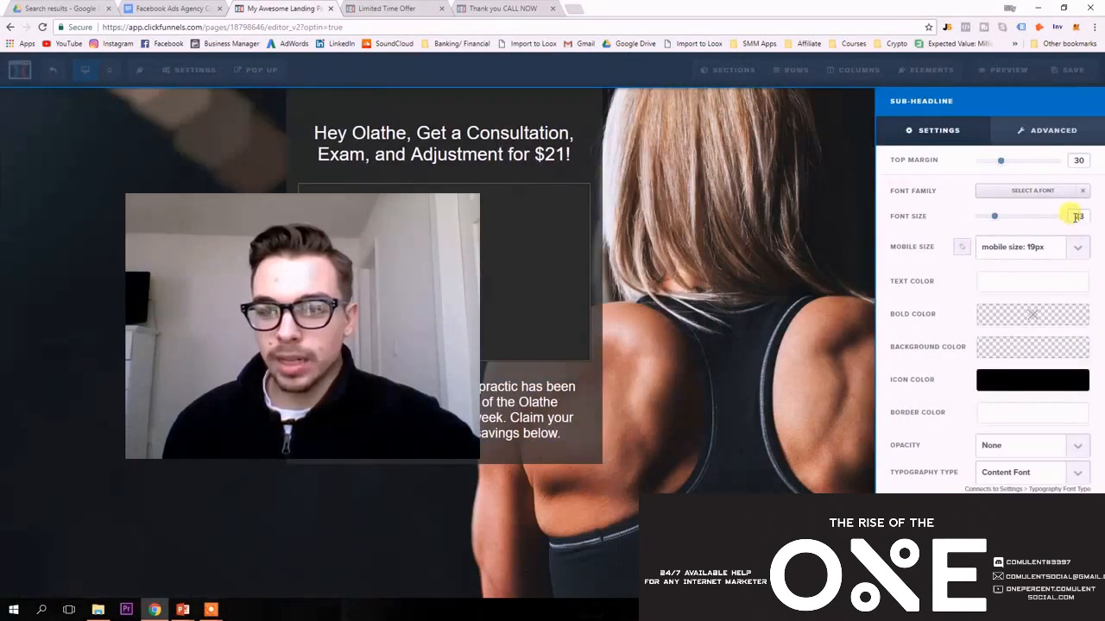
left_click(1072, 251)
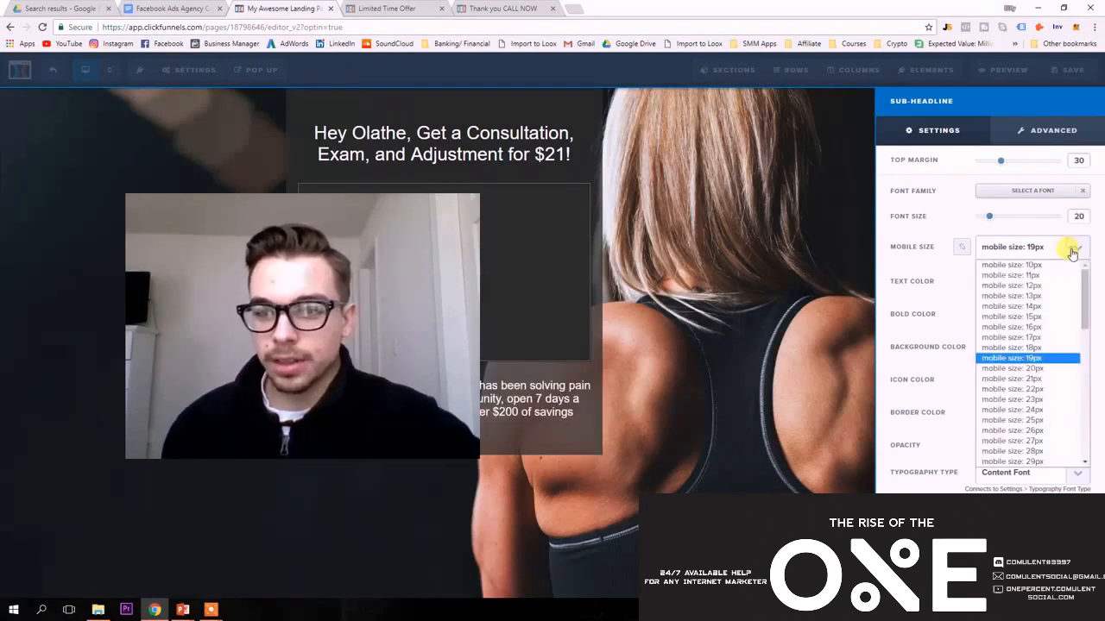
left_click(1041, 366)
left_click(674, 307)
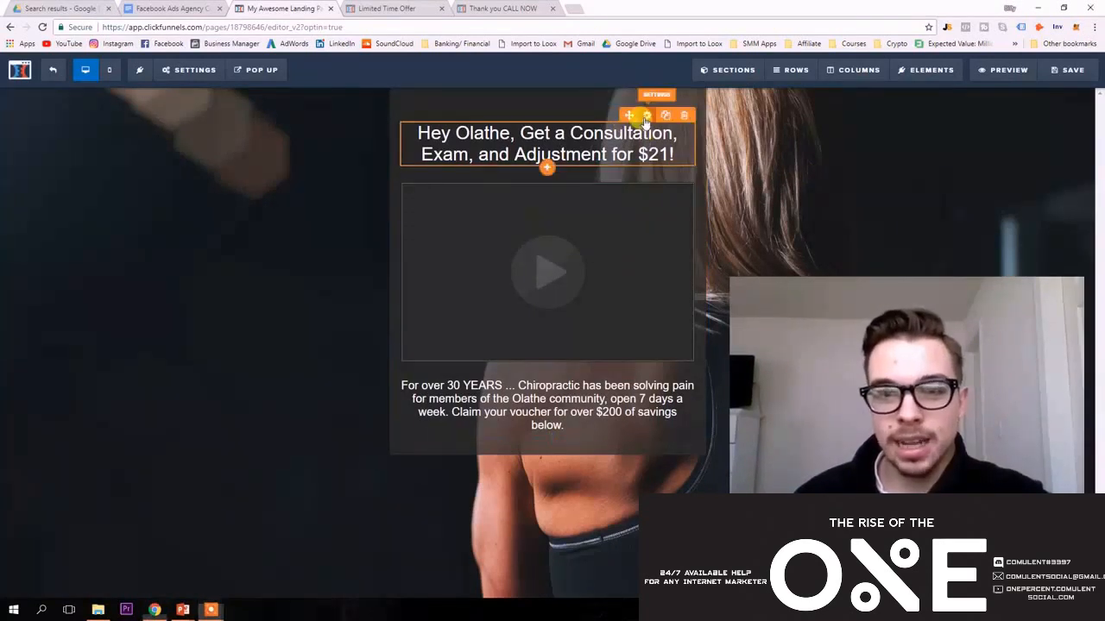
- Set the top margin of the "Hey Olathe" headline to 0
left_click(647, 116)
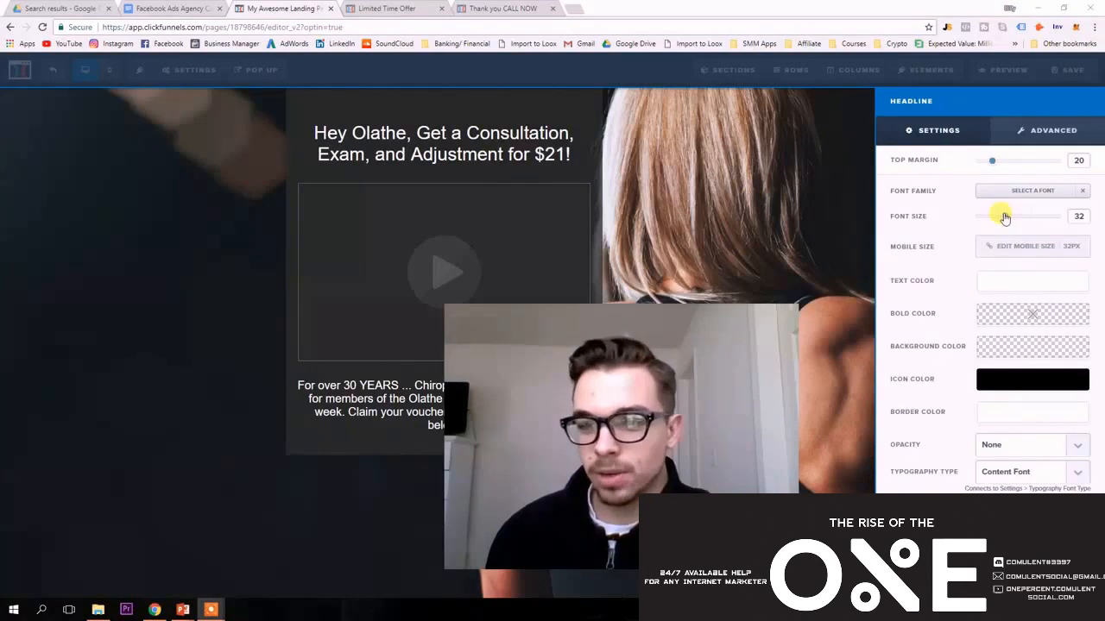
left_click_drag(993, 162, 964, 167)
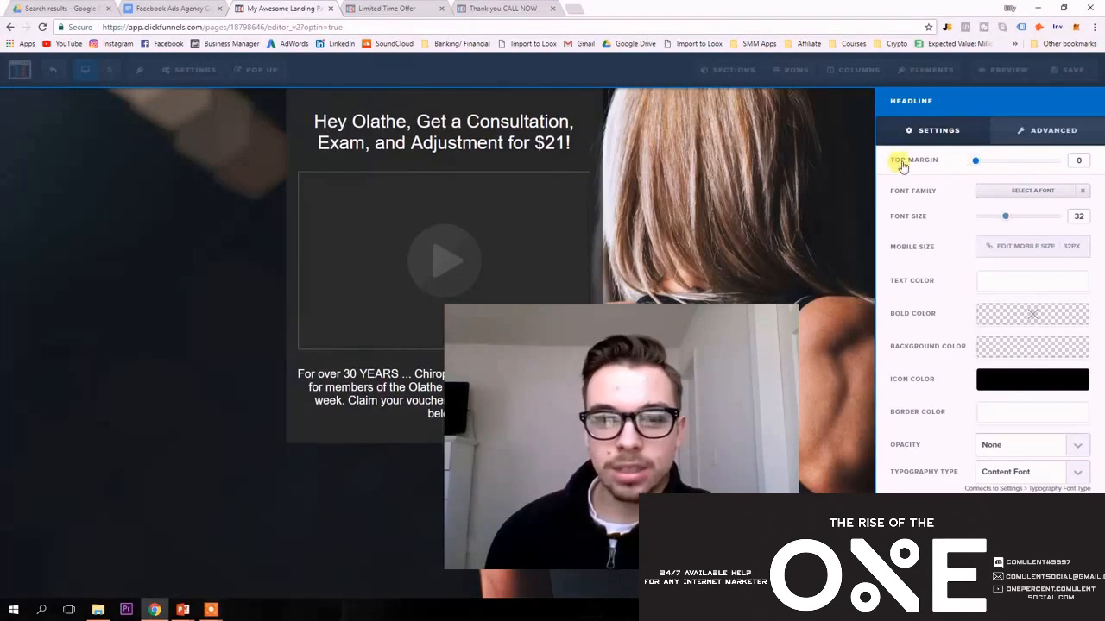
left_click(612, 91)
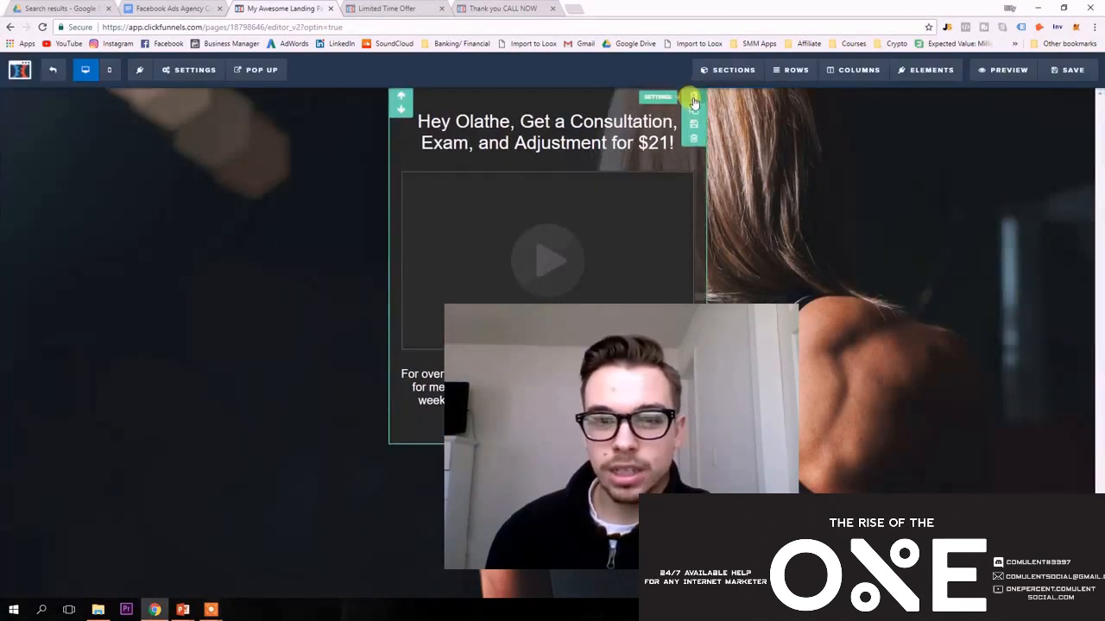
- Set the top padding of the dark content section to 15 and check the page in the mobile preview
left_click(693, 98)
left_click_drag(998, 434, 988, 434)
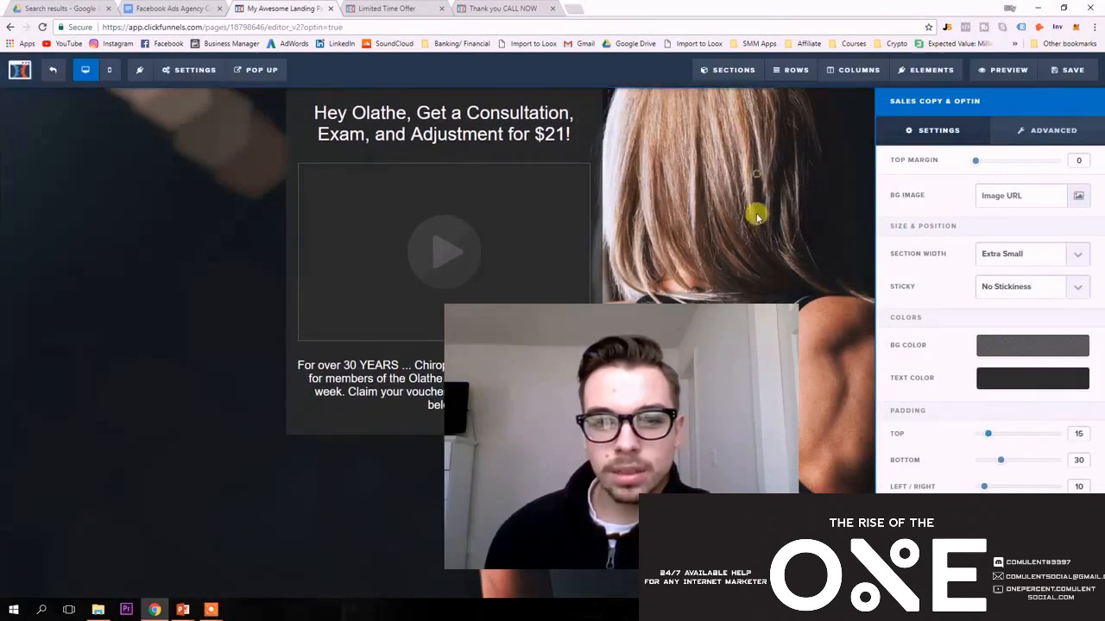
left_click(757, 218)
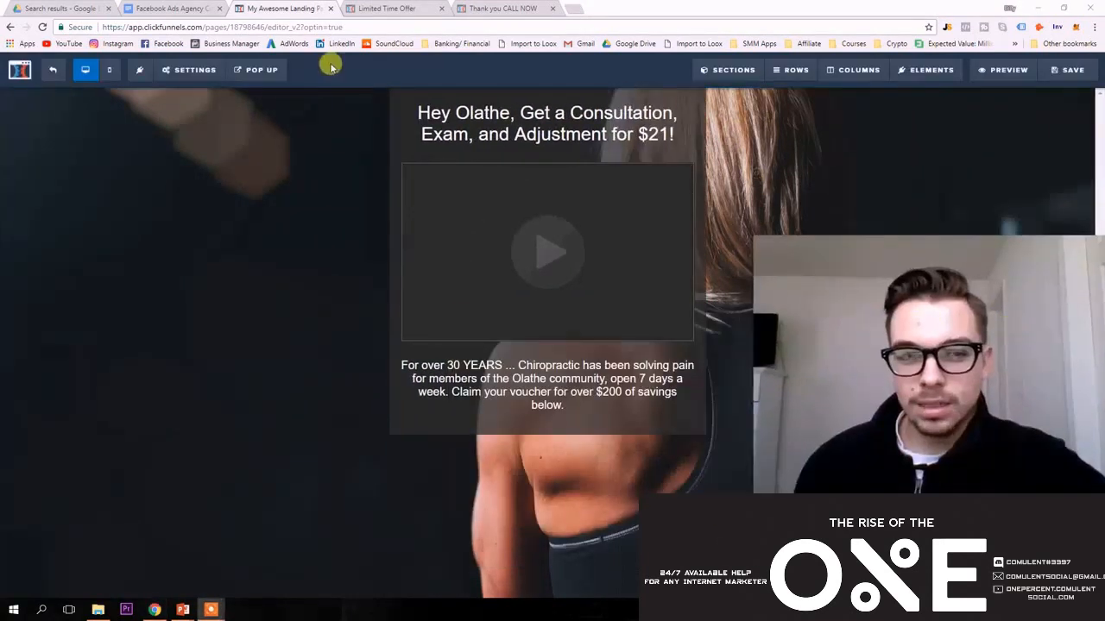
left_click(109, 70)
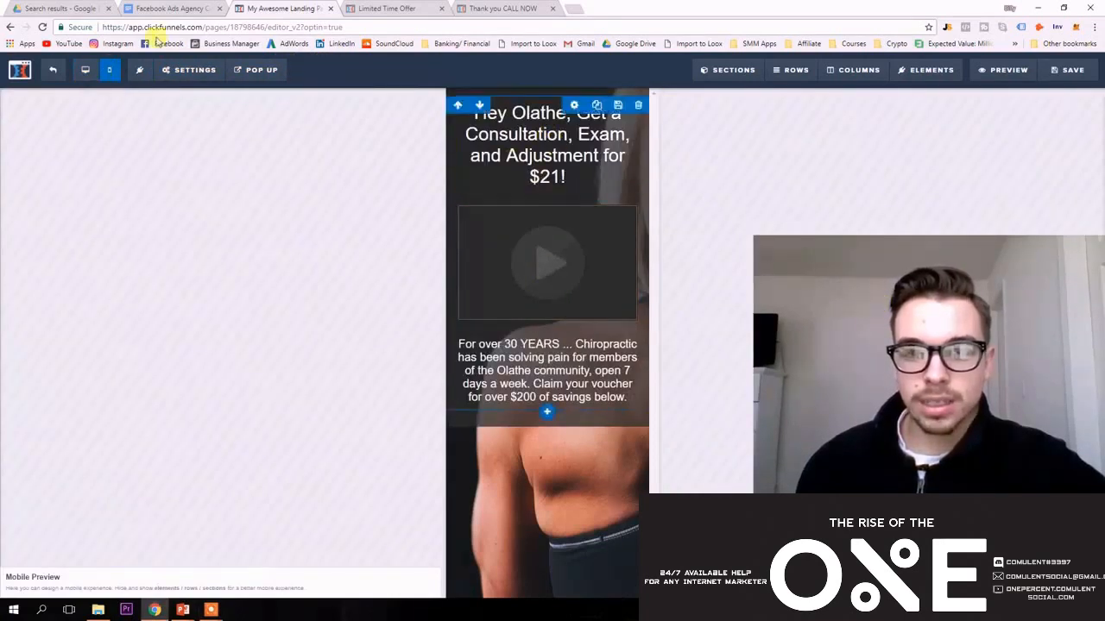
left_click(90, 71)
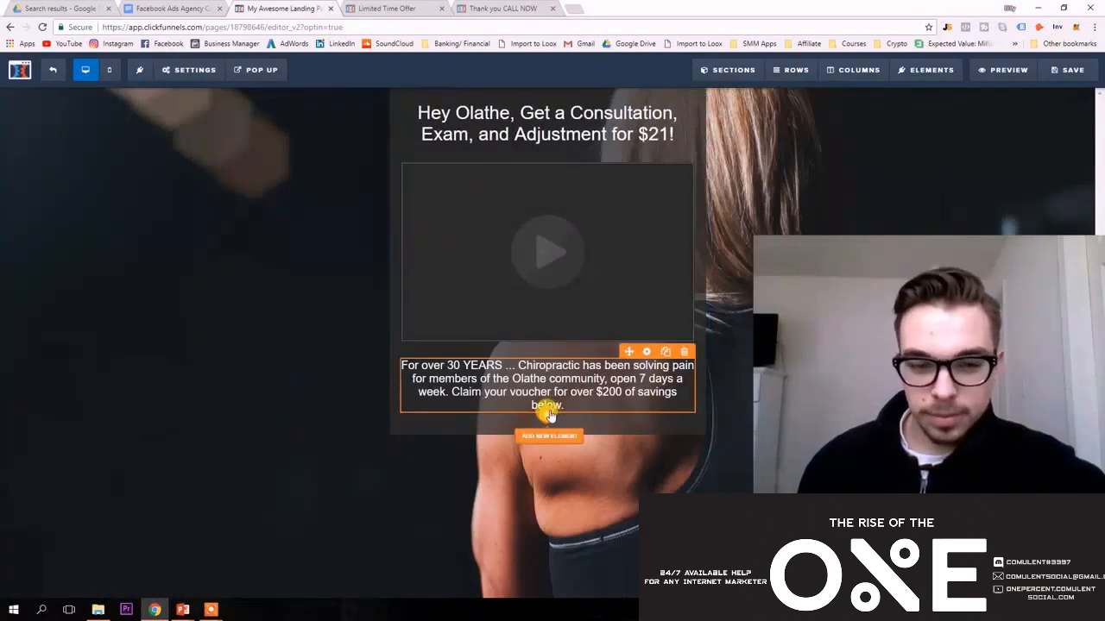
- Add a button element below the "For over 30 YEARS" paragraph
left_click(548, 434)
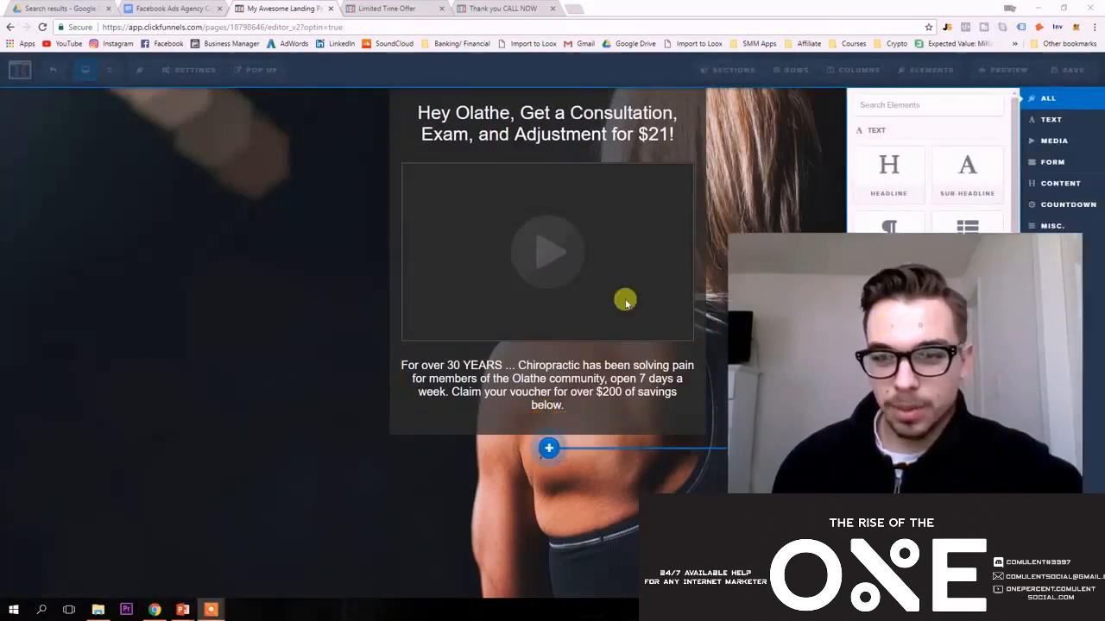
scroll(958, 302, "down", 5)
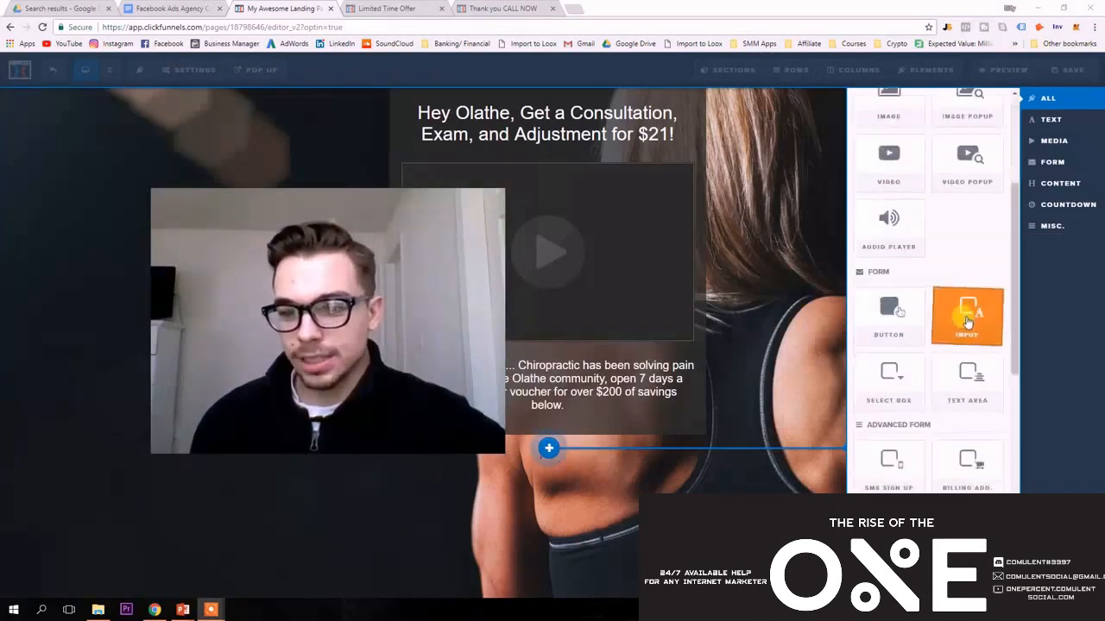
scroll(950, 173, "up", 2)
scroll(947, 172, "up", 4)
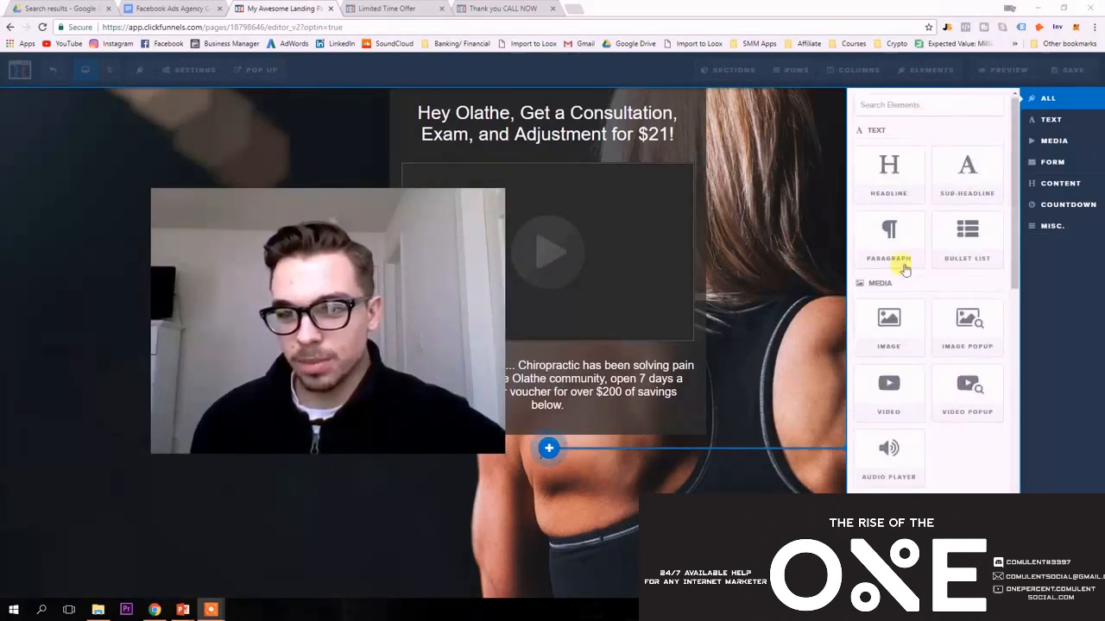
scroll(905, 261, "down", 4)
left_click(891, 427)
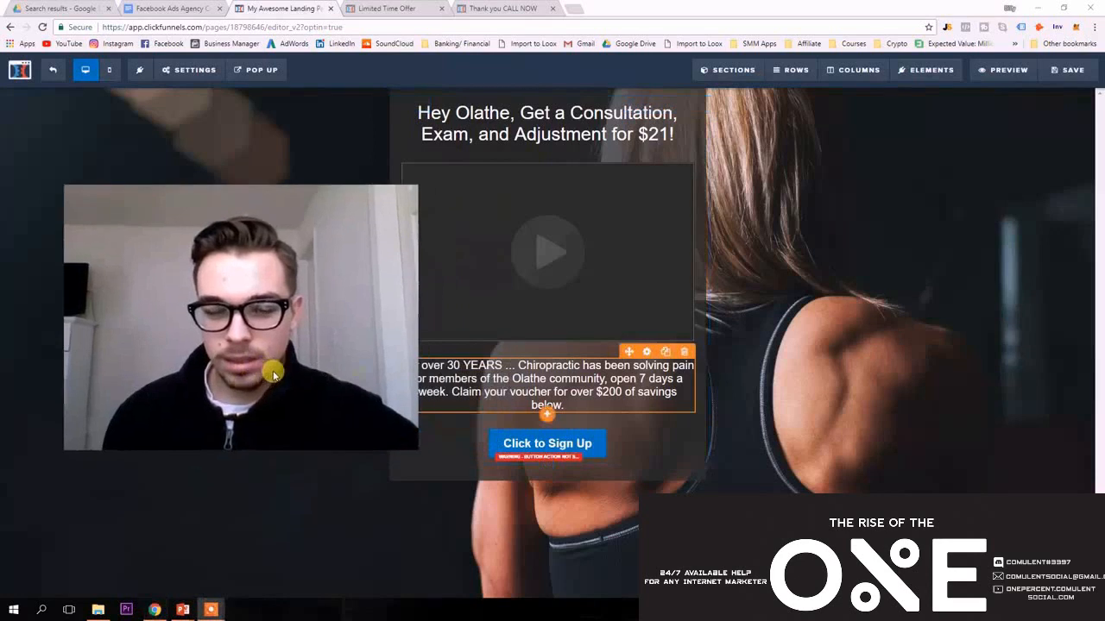
- Set the width of the sign-up button to Fill Width
left_click(645, 423)
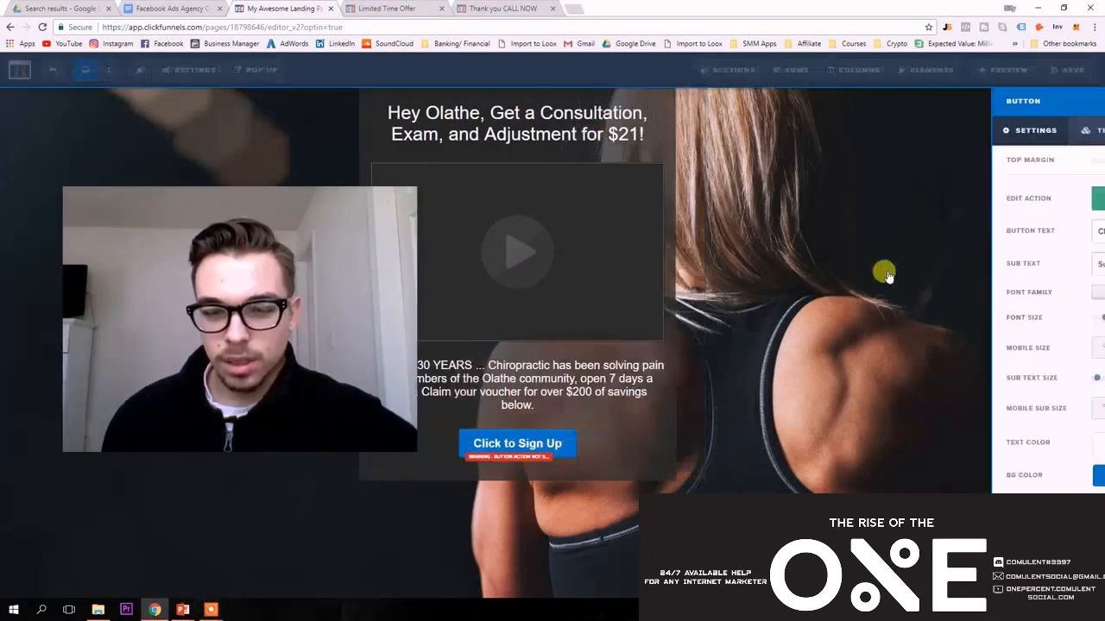
left_click(1074, 136)
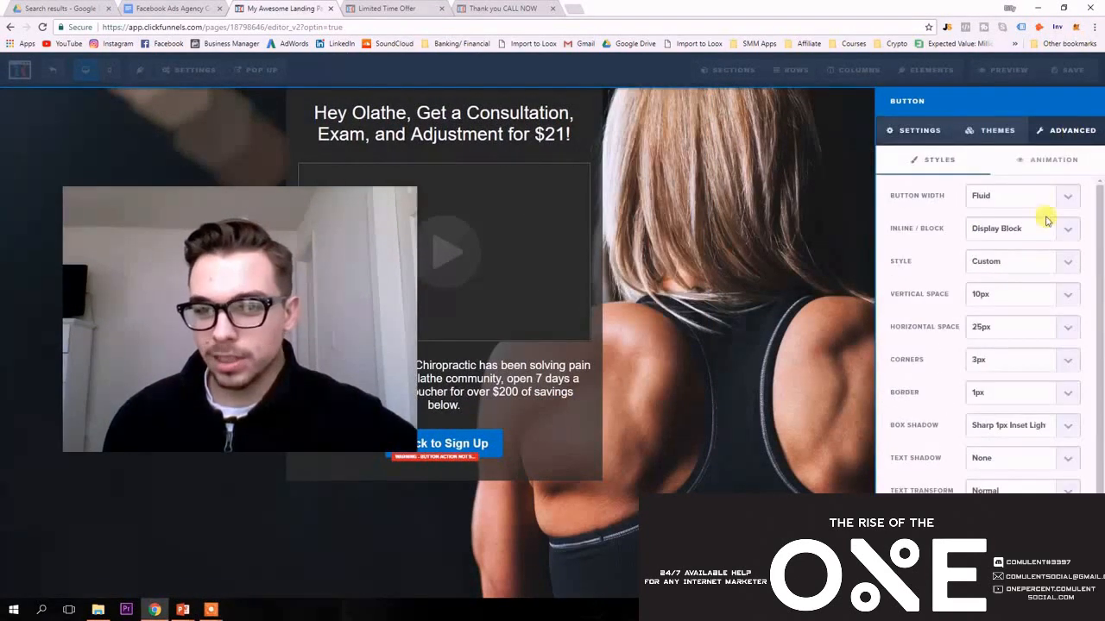
left_click(1050, 195)
left_click(1027, 223)
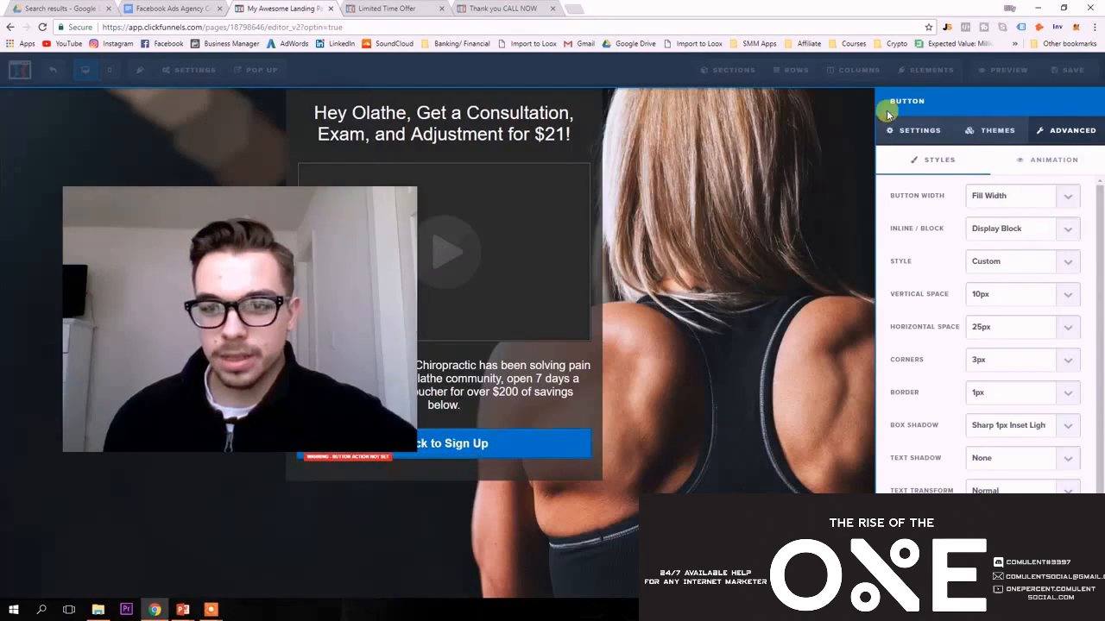
- Set the sign-up button's sub text to "ONLY 19 LEFT", matching the Limited Time Offer page
left_click(897, 130)
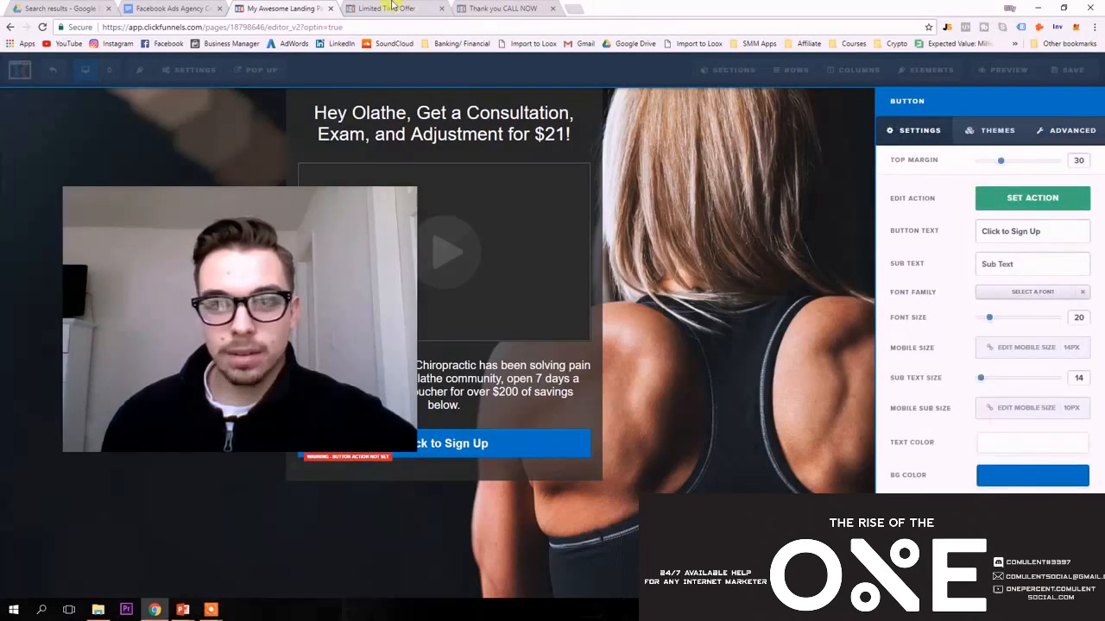
left_click(391, 8)
left_click(275, 8)
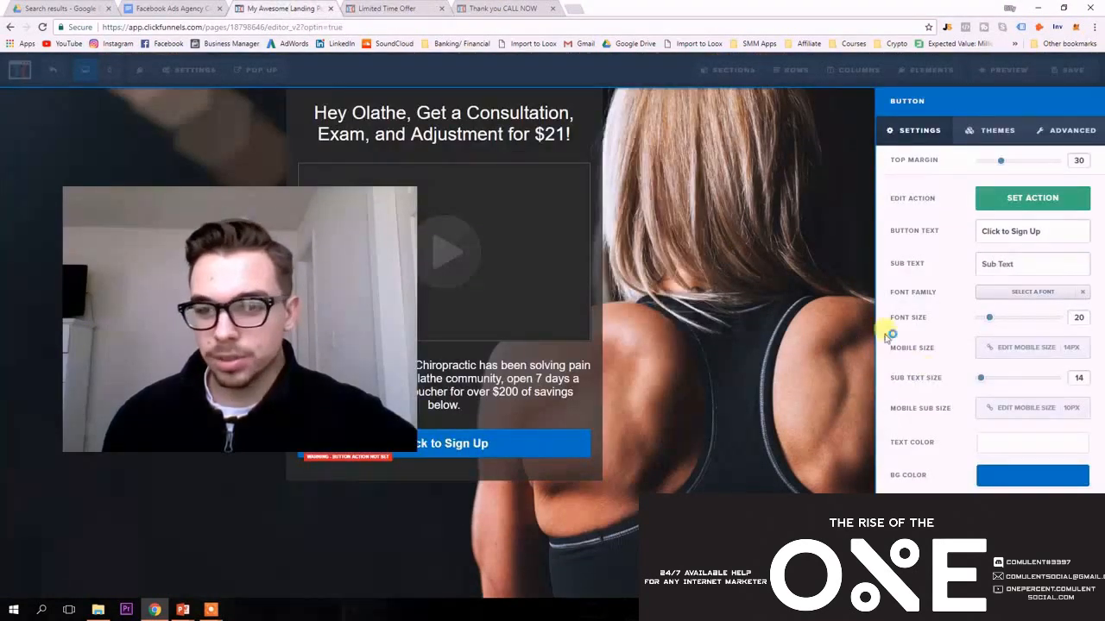
left_click(1012, 271)
type("ONLY 19 LEFT")
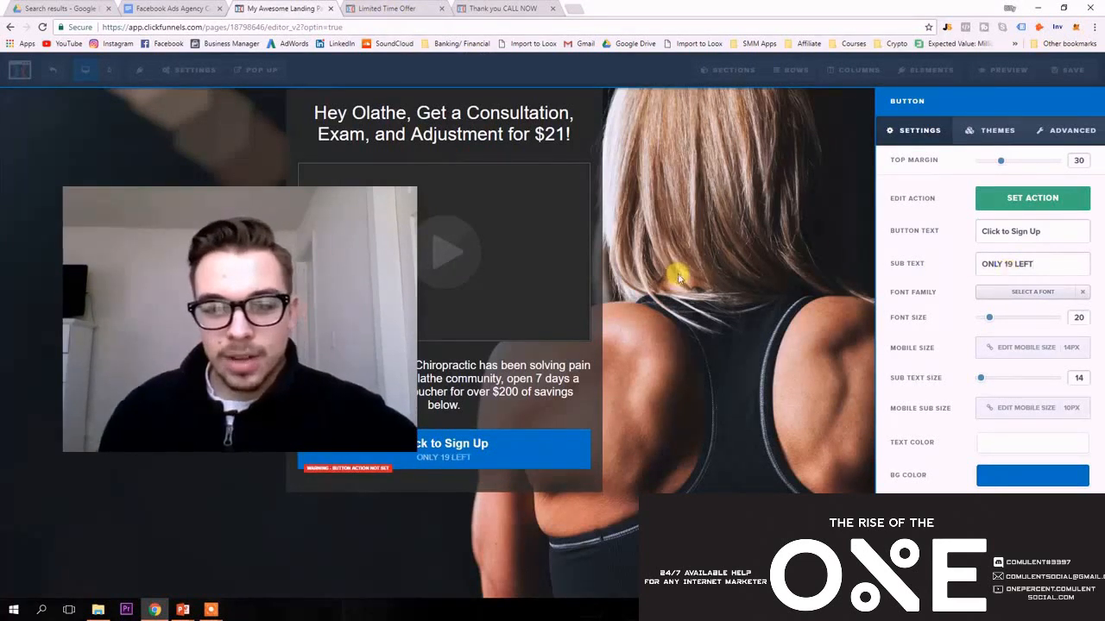
left_click(678, 276)
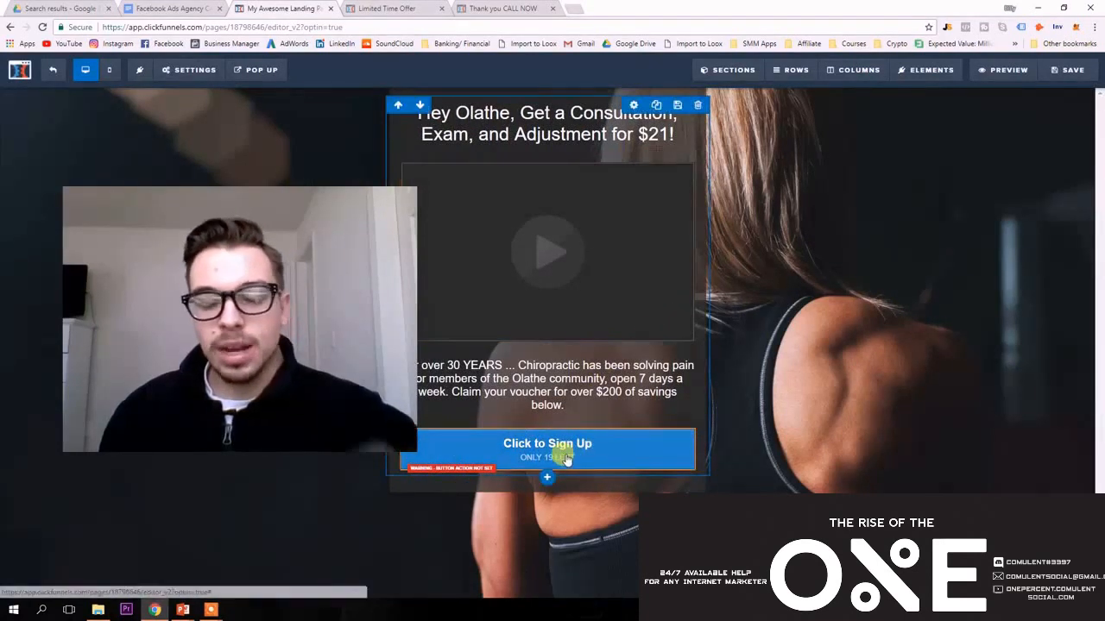
- Check the countdown on the Limited Time Offer page and add a minute timer below the sign-up button
left_click(503, 8)
left_click(393, 8)
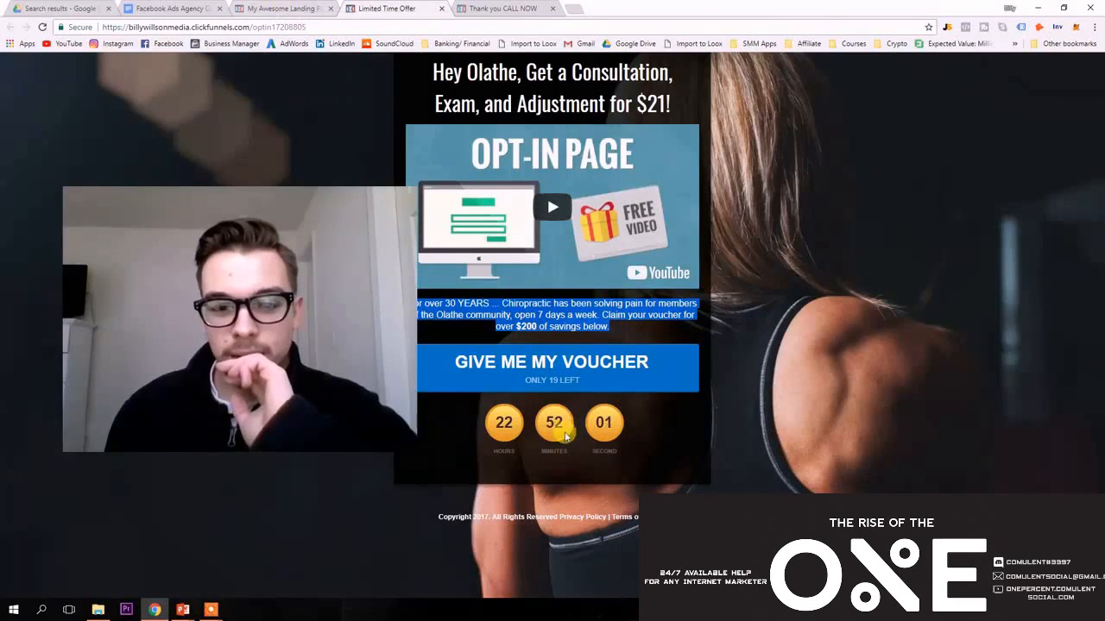
left_click(287, 8)
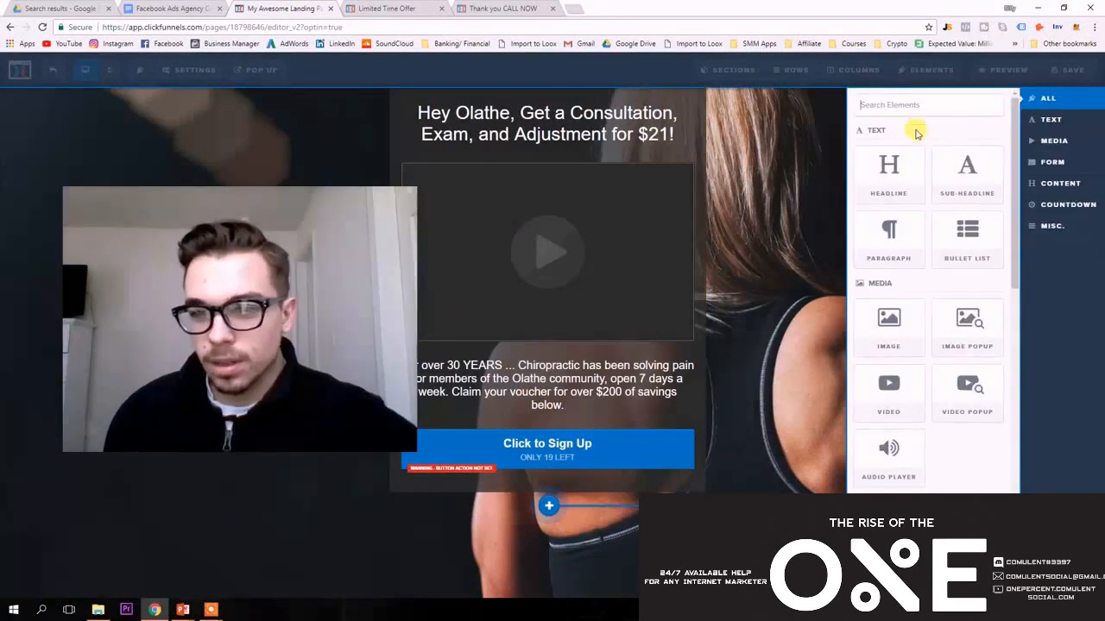
scroll(946, 308, "down", 2)
scroll(950, 328, "down", 4)
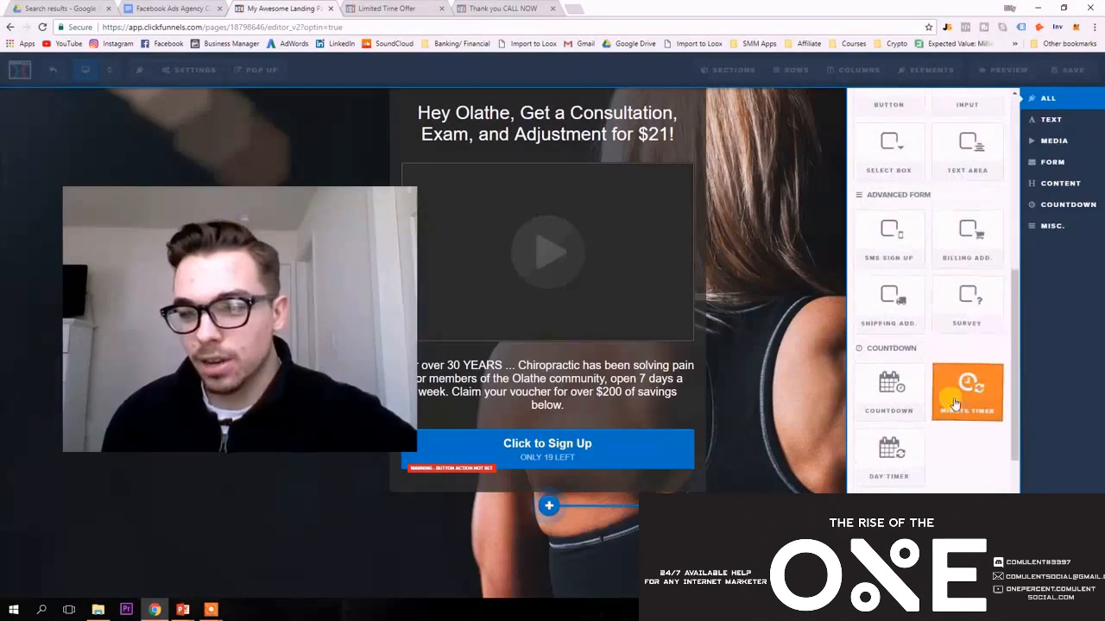
left_click(971, 404)
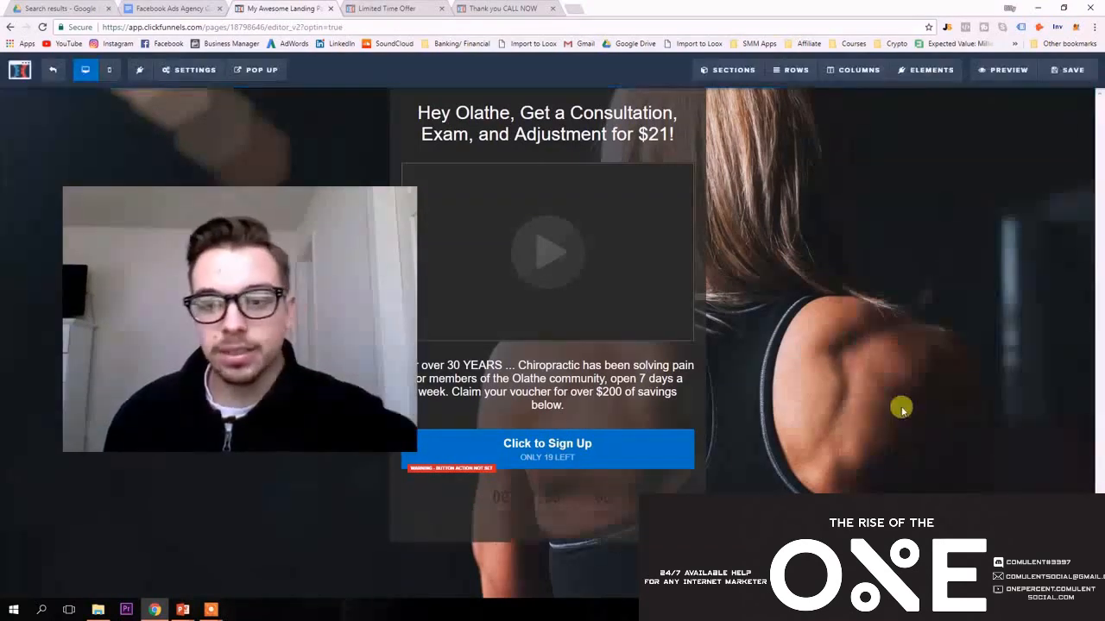
- Apply the yellow circle theme to the minute timer
left_click(646, 481)
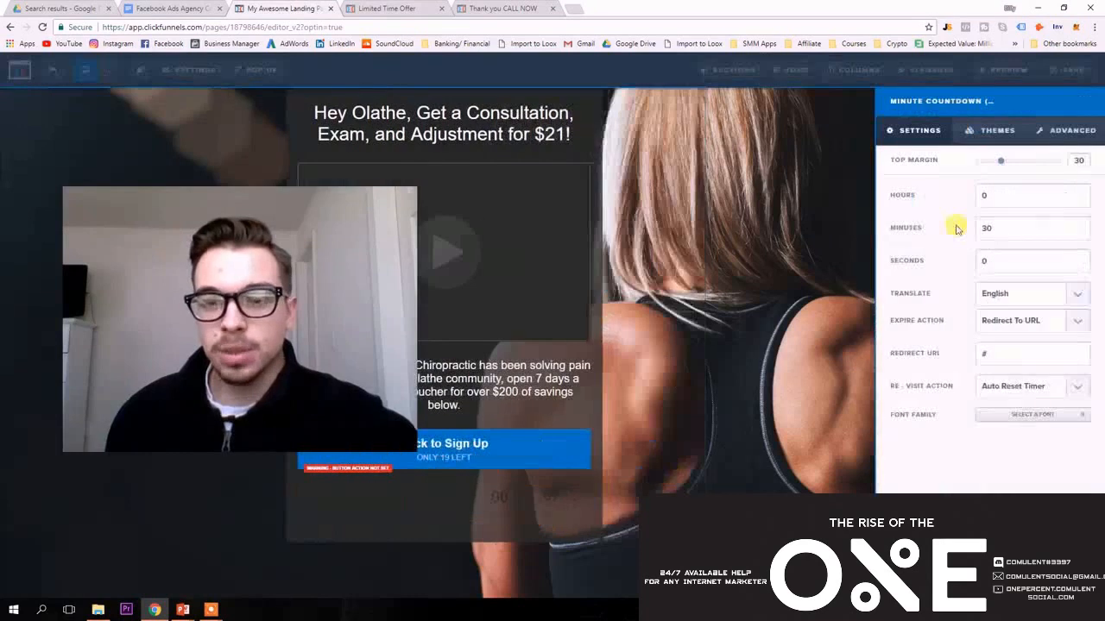
left_click(997, 144)
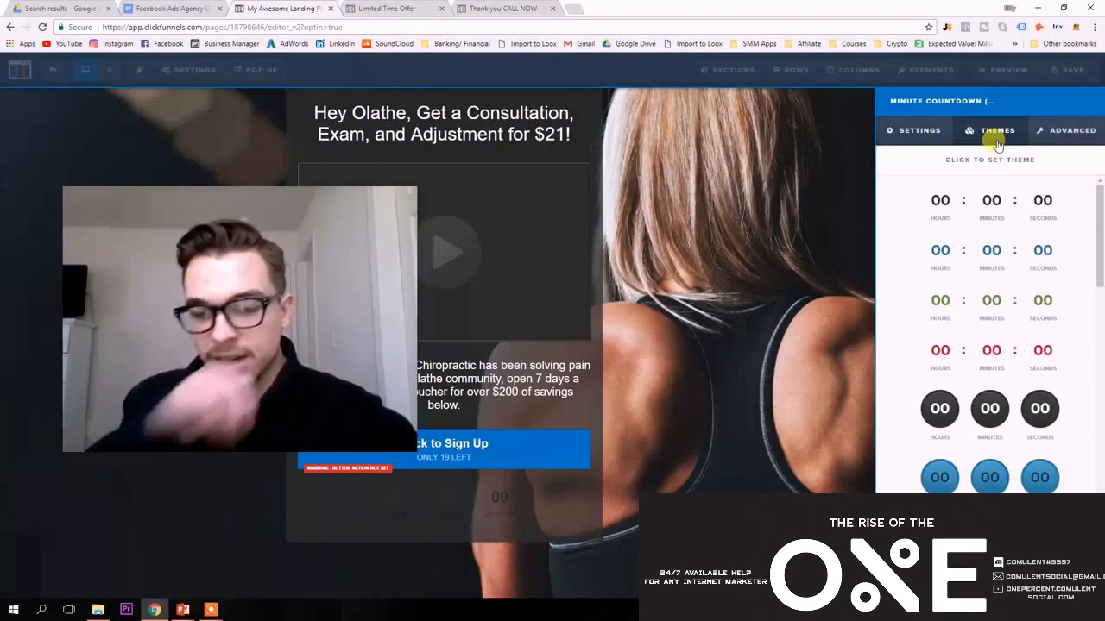
scroll(961, 443, "down", 3)
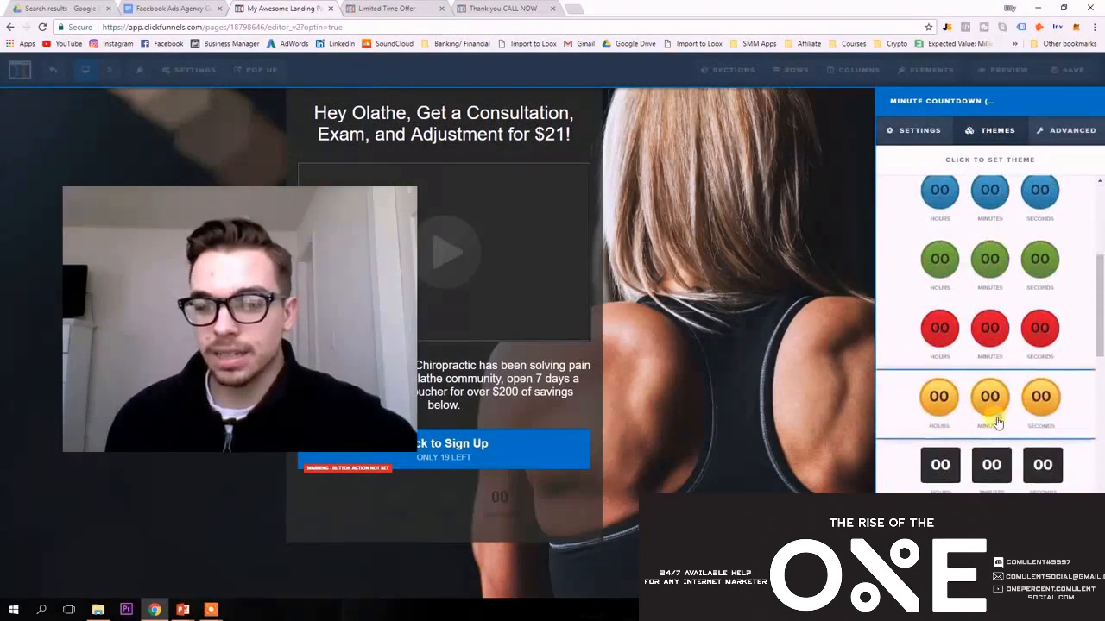
left_click(1000, 421)
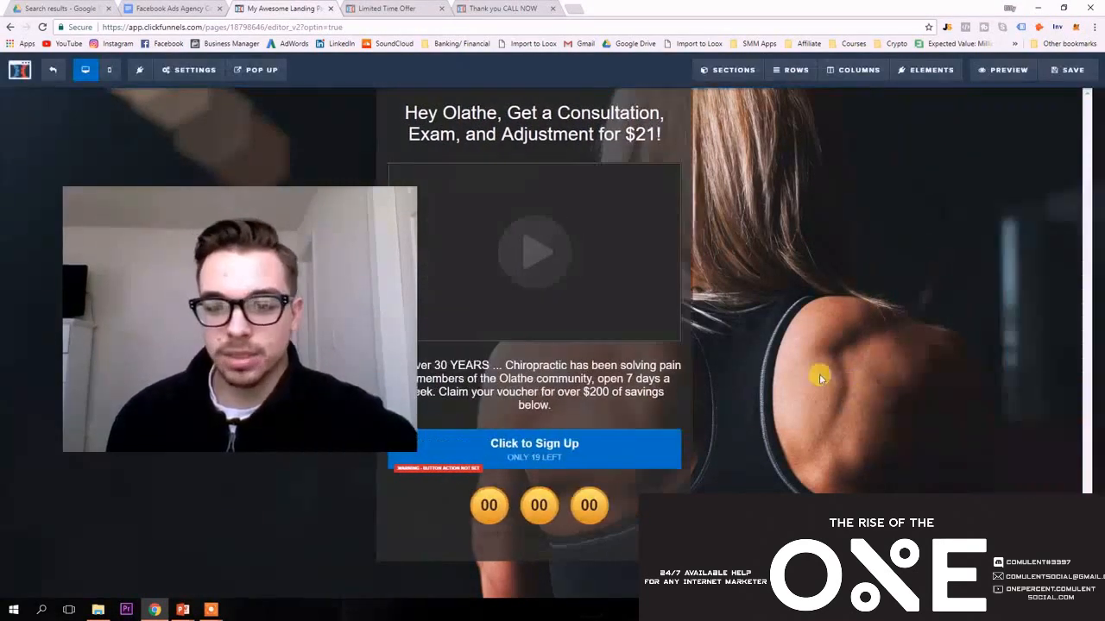
- Set the label color of the minute timer to White - subtle
left_click(676, 464)
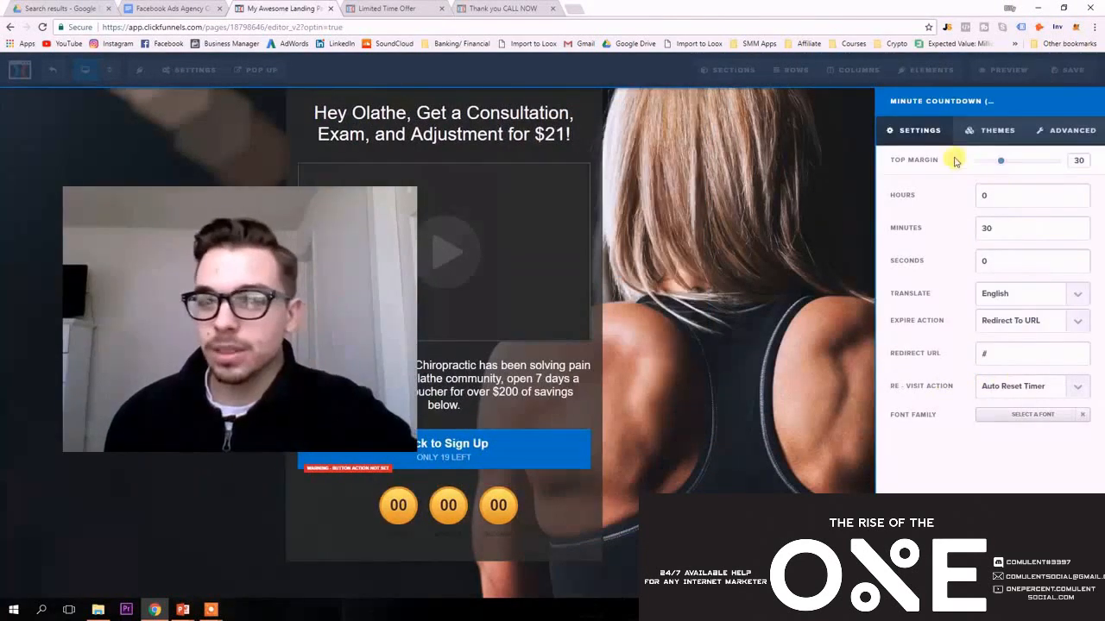
left_click(991, 130)
left_click(1053, 126)
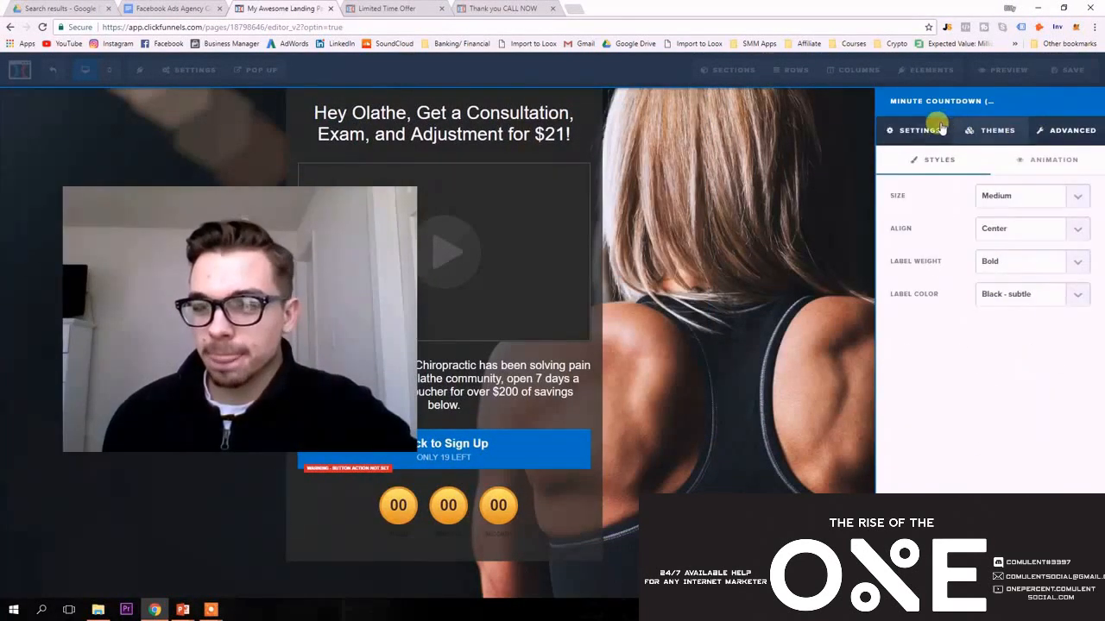
left_click(932, 137)
left_click(1048, 138)
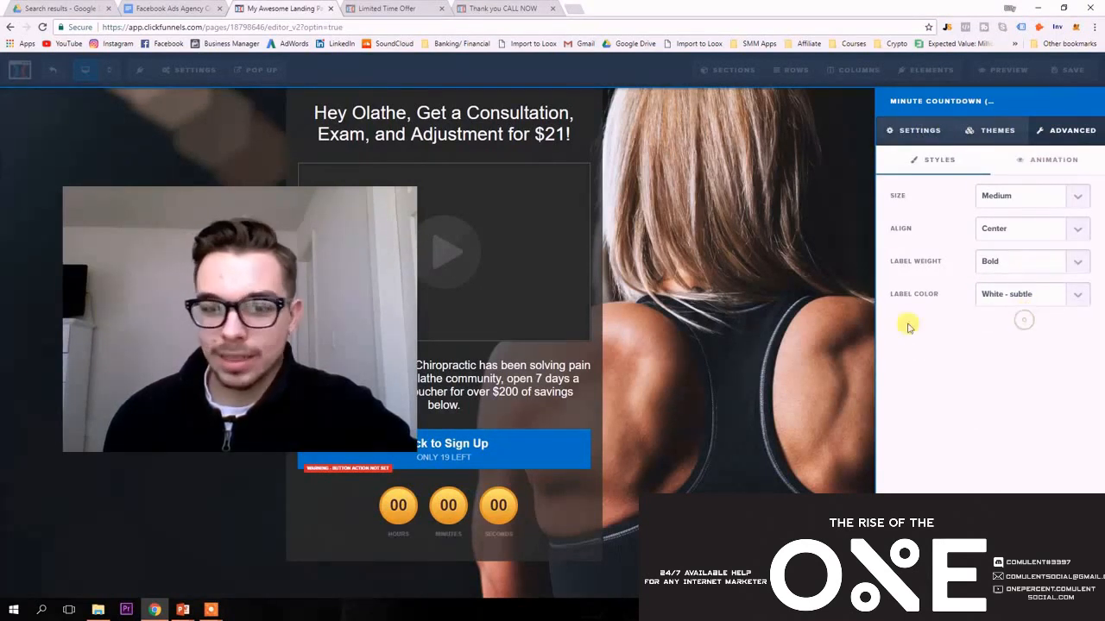
left_click(783, 329)
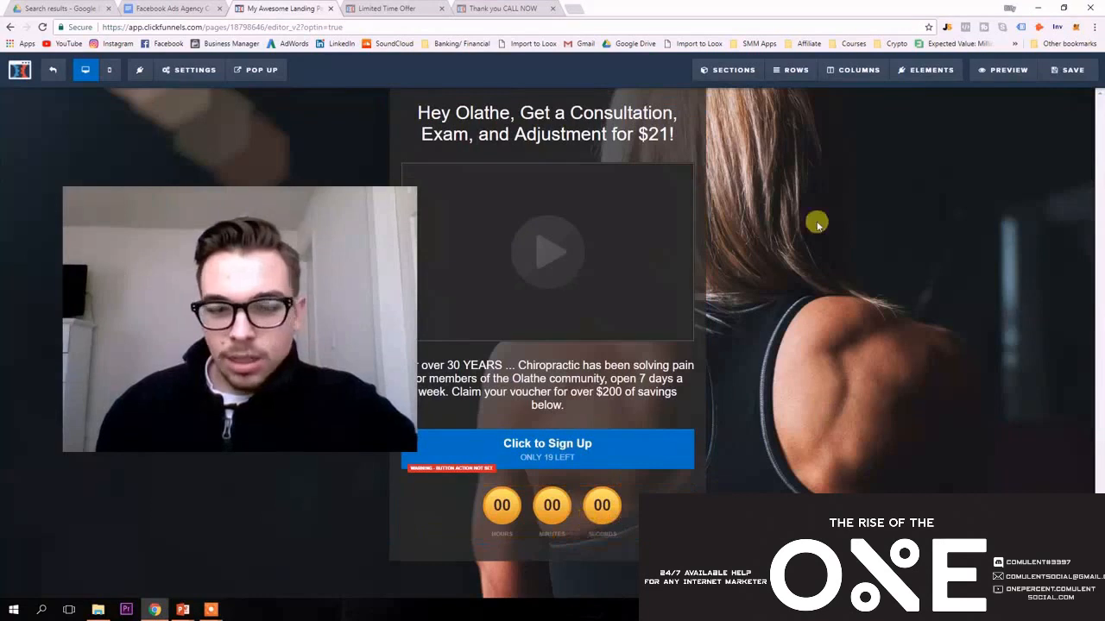
- Change the content section's background color to black at 0.78 opacity, using the Limited Time Offer page as reference
key("ctrl+Tab")
left_click(285, 9)
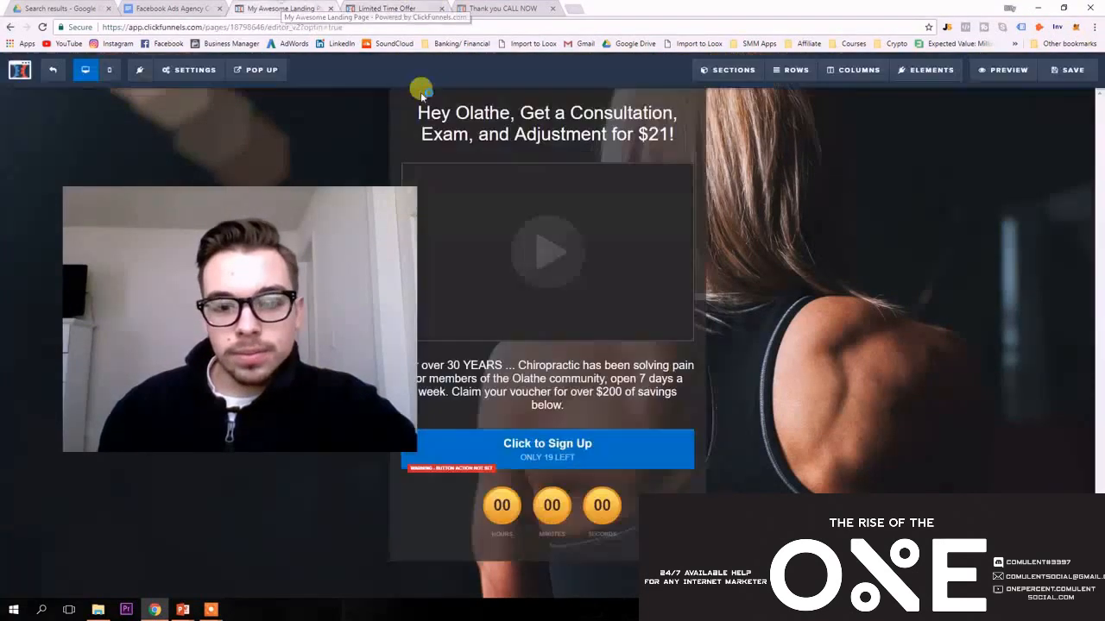
left_click(836, 148)
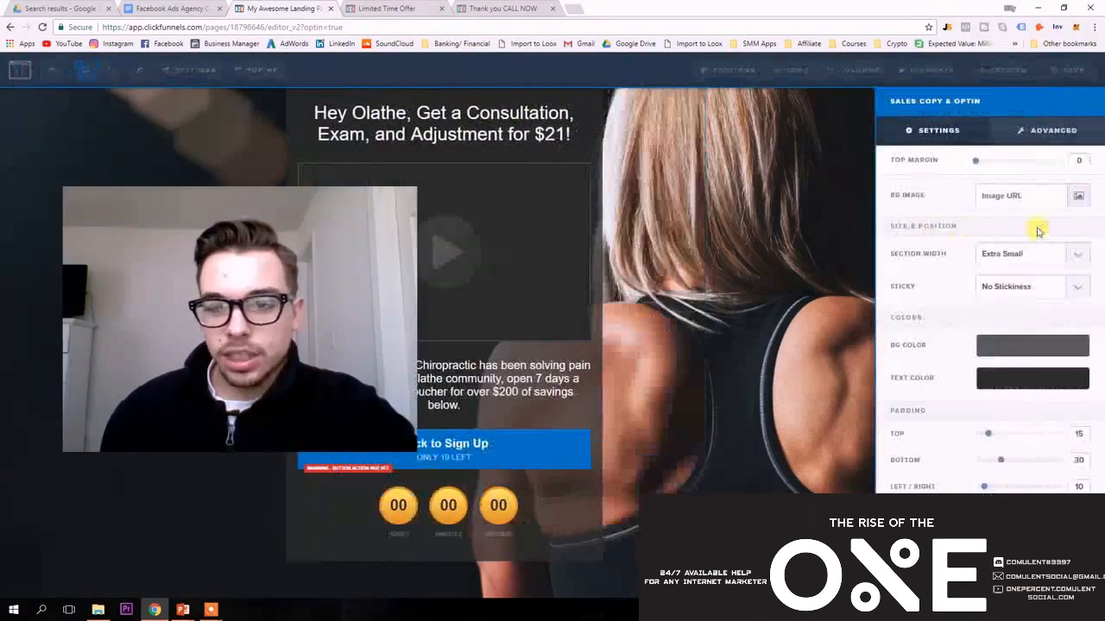
left_click(1033, 347)
left_click(910, 464)
left_click(908, 448)
left_click_drag(1080, 466, 1064, 468)
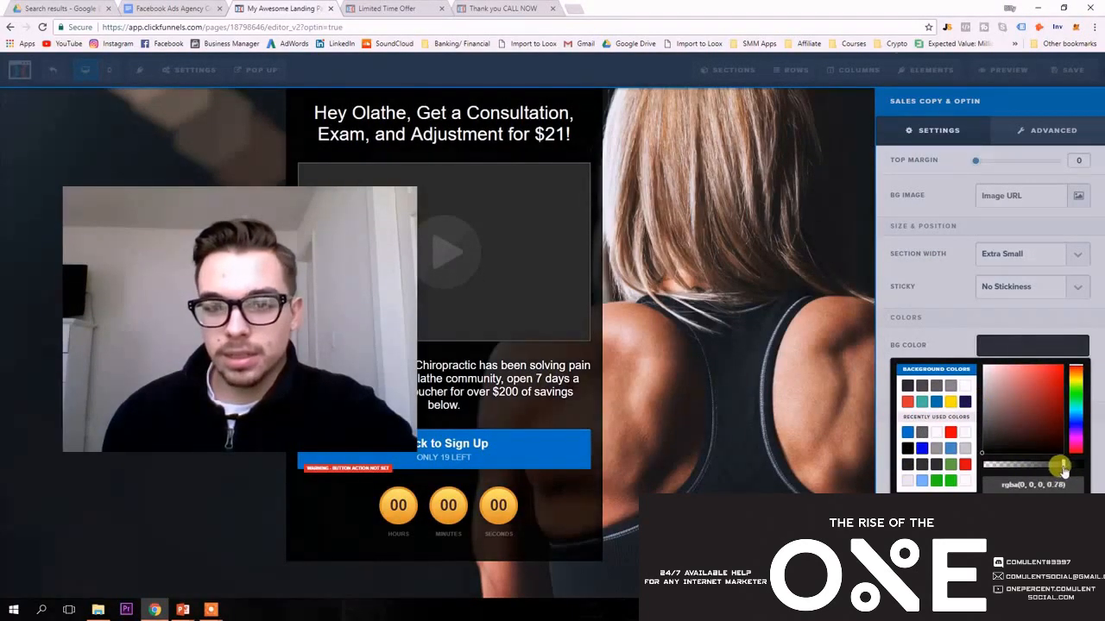
left_click(775, 321)
- Save the page, compare it with the Limited Time Offer page, and close the SEO meta data settings
left_click(1064, 71)
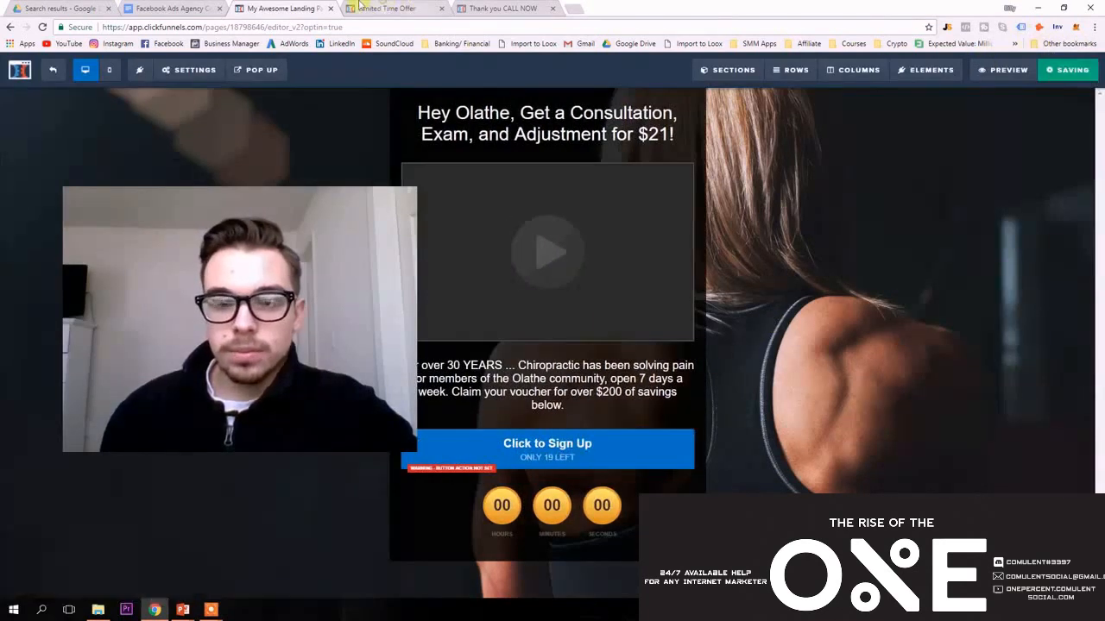
left_click(385, 5)
left_click(278, 6)
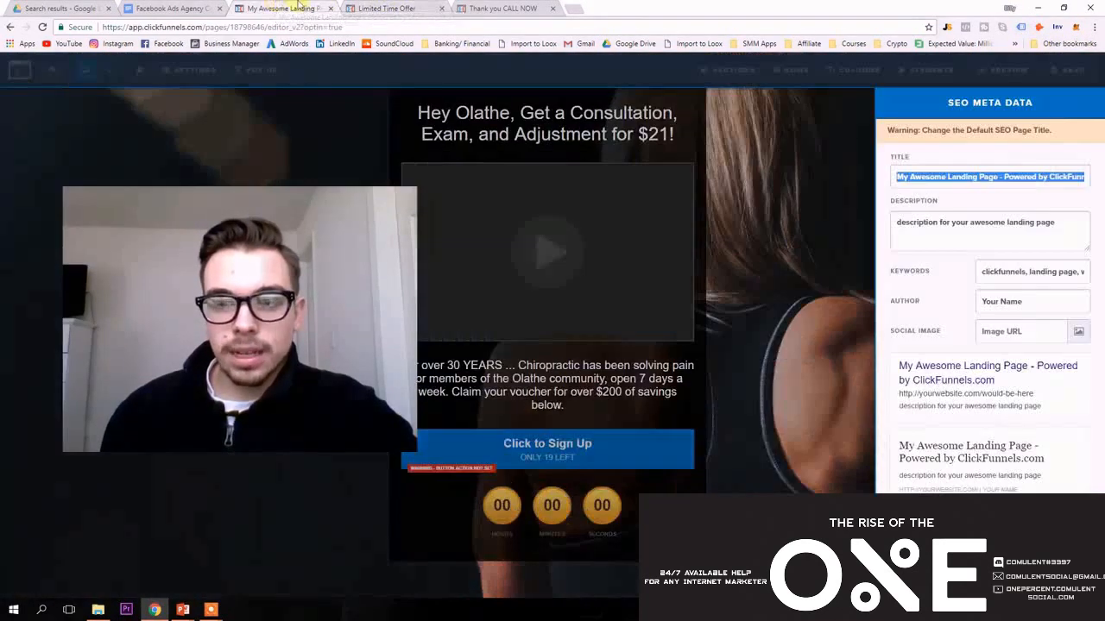
left_click(741, 195)
- Review the mobile size options of the paragraph below the video, keeping 20px selected
left_click(647, 353)
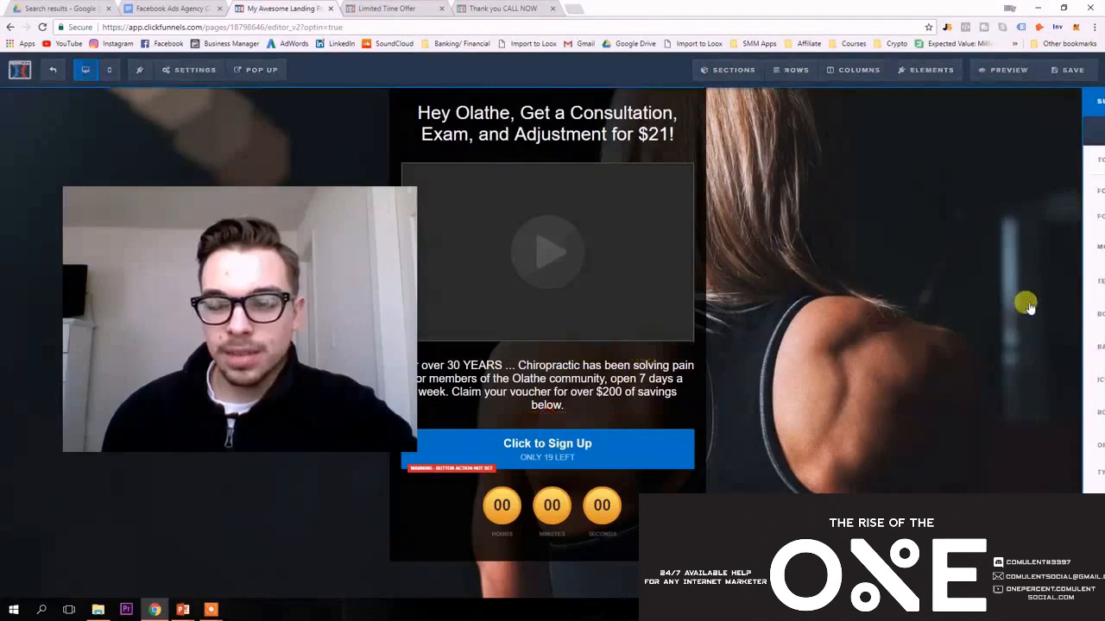
left_click(1060, 252)
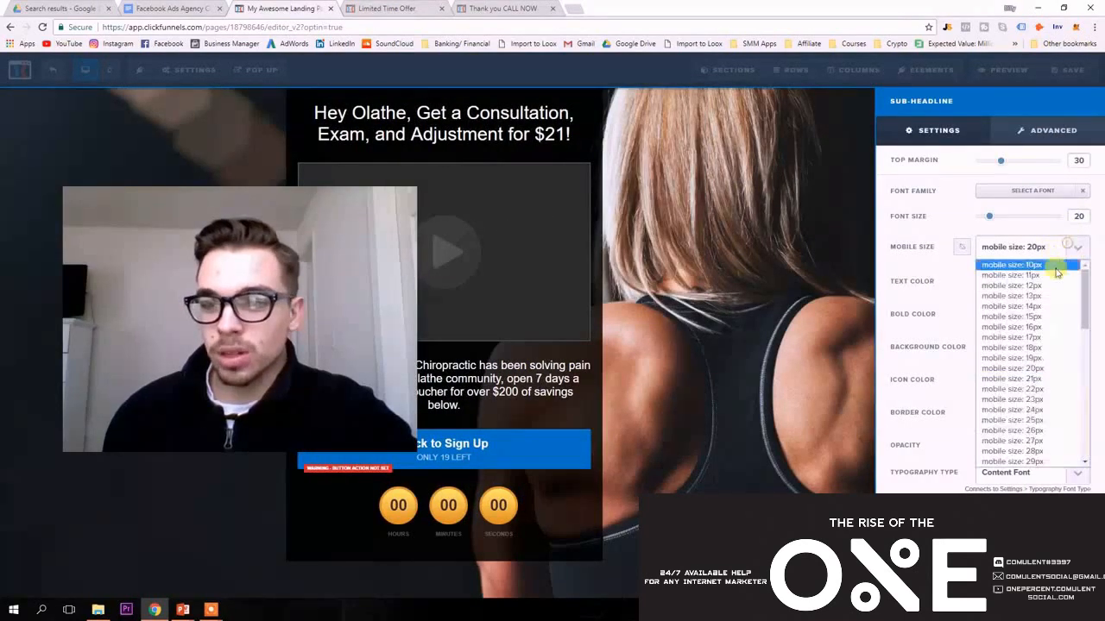
left_click(1042, 369)
left_click(769, 158)
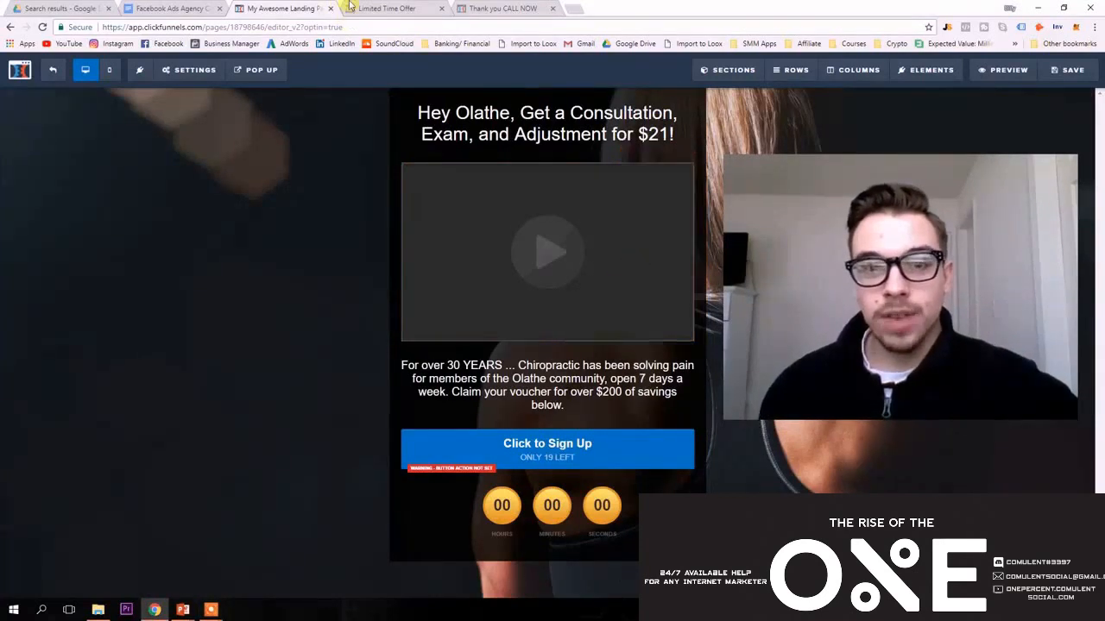
- Compare the headline with the Limited Time Offer page's headline and check the settings of the content section
left_click(395, 6)
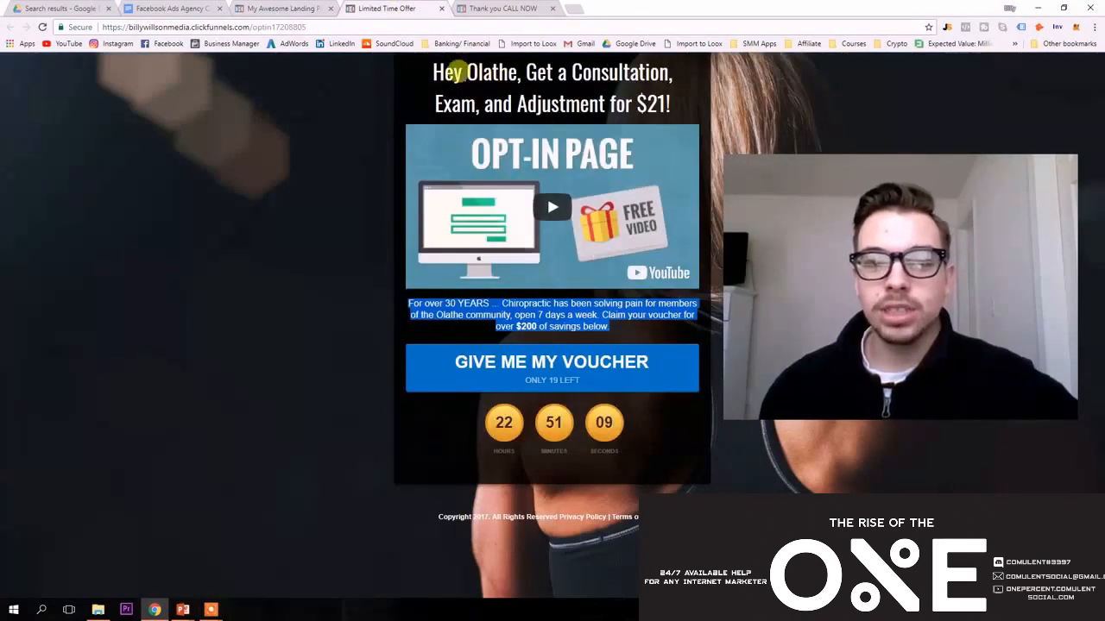
left_click_drag(647, 94, 712, 97)
left_click(257, 6)
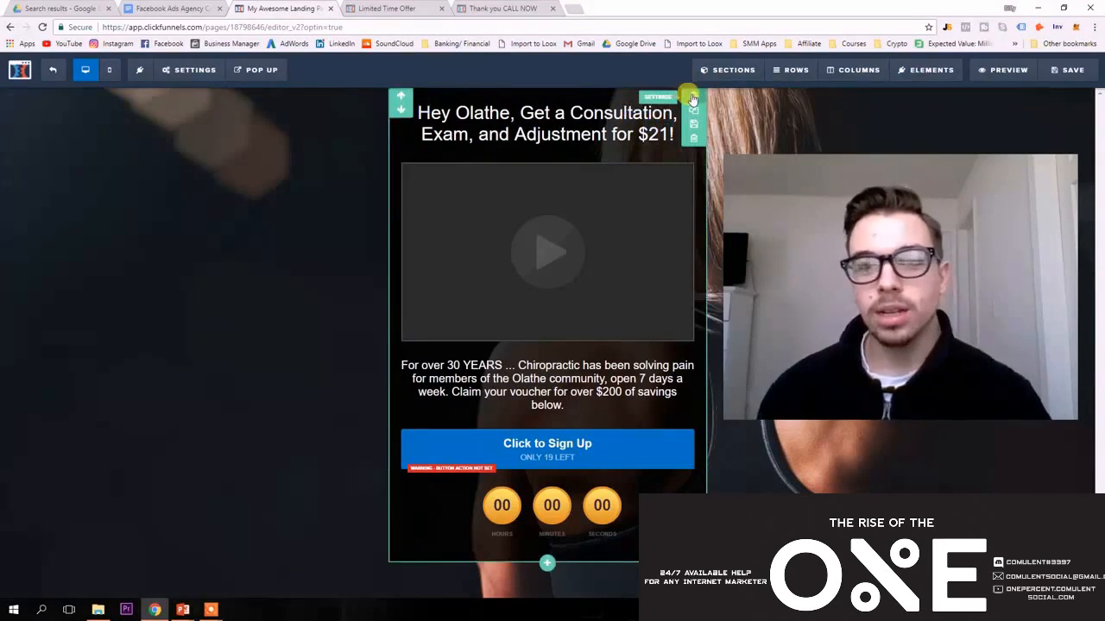
left_click(691, 100)
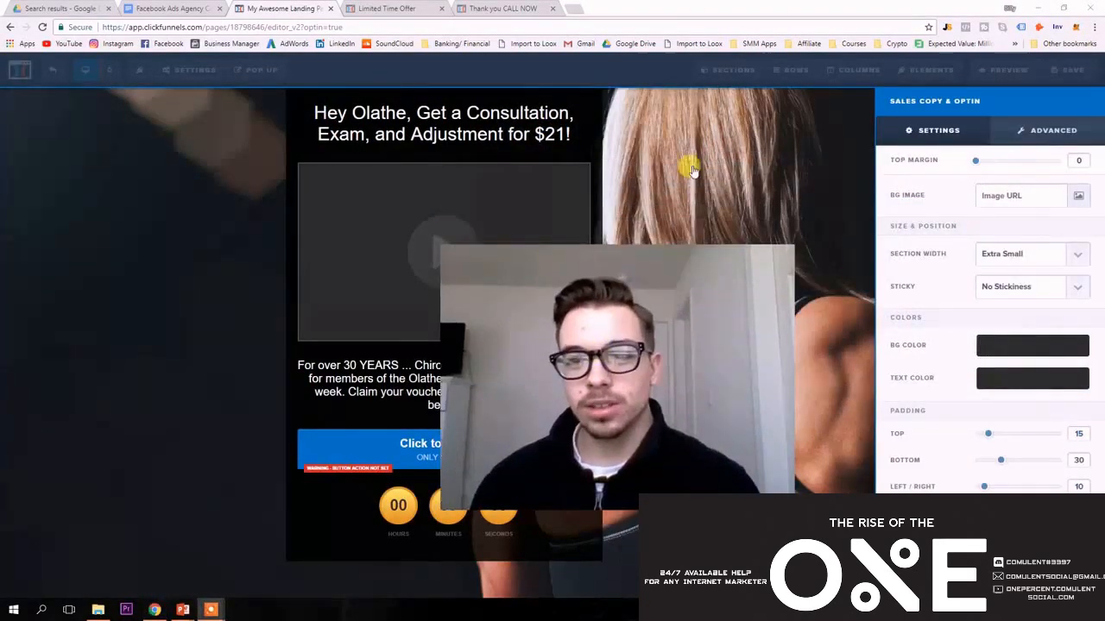
left_click(645, 110)
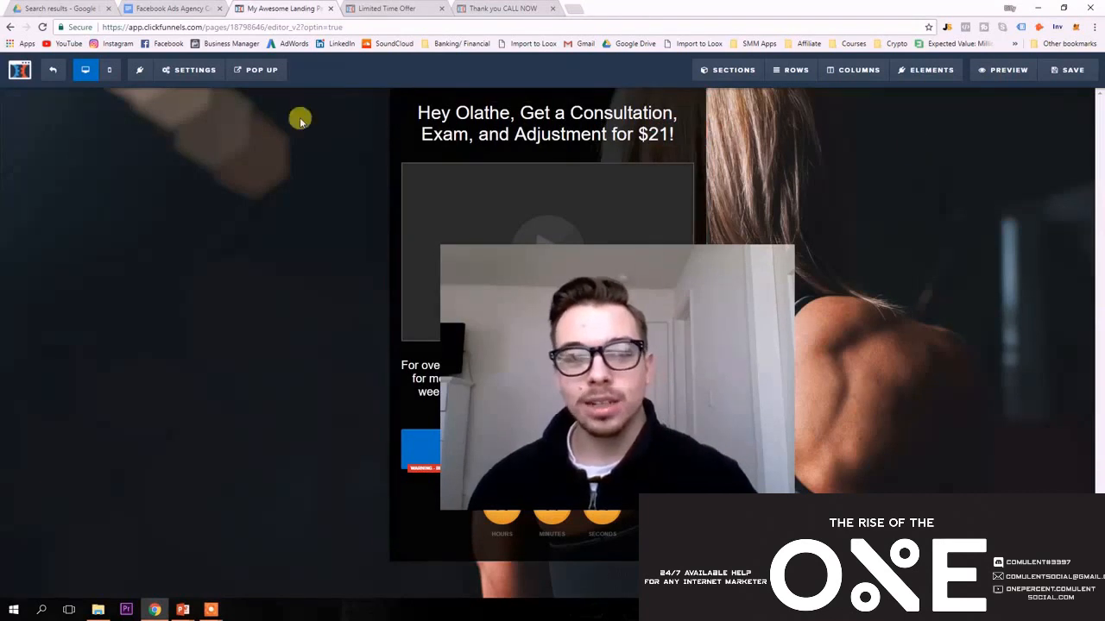
- Review the page's tracking code header settings and the other available page settings
mouse_move(197, 75)
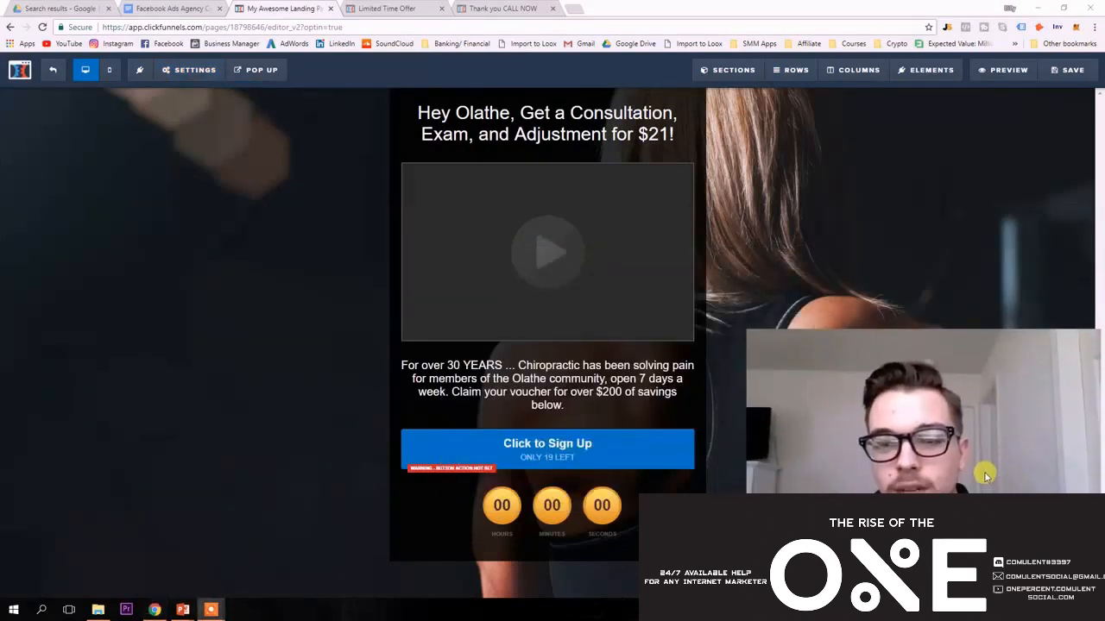
left_click(139, 74)
left_click(127, 180)
mouse_move(186, 83)
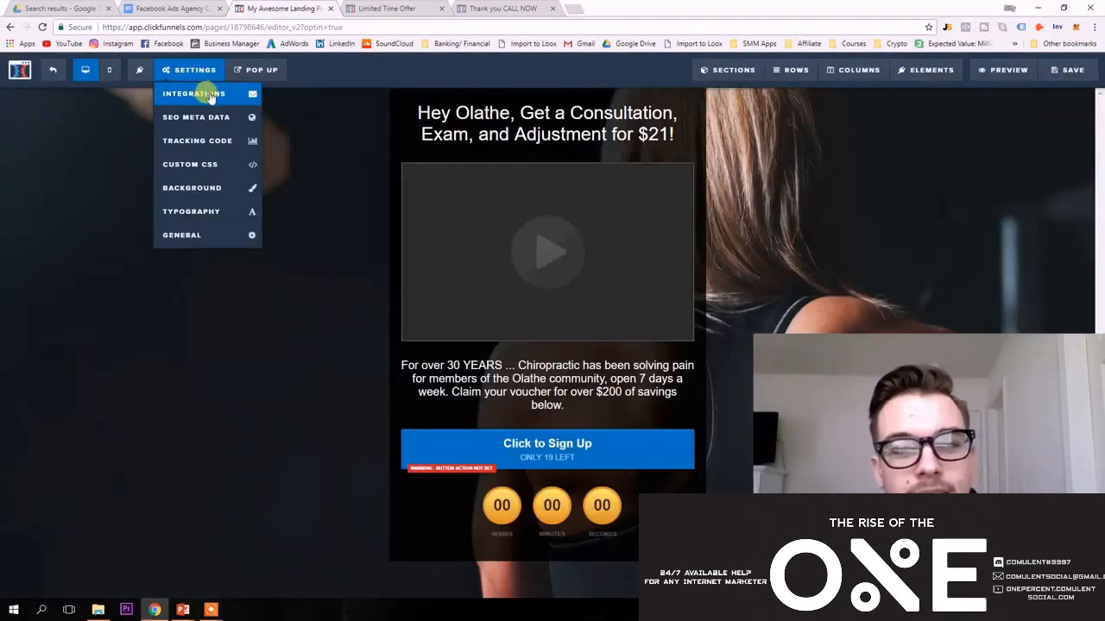
left_click(221, 143)
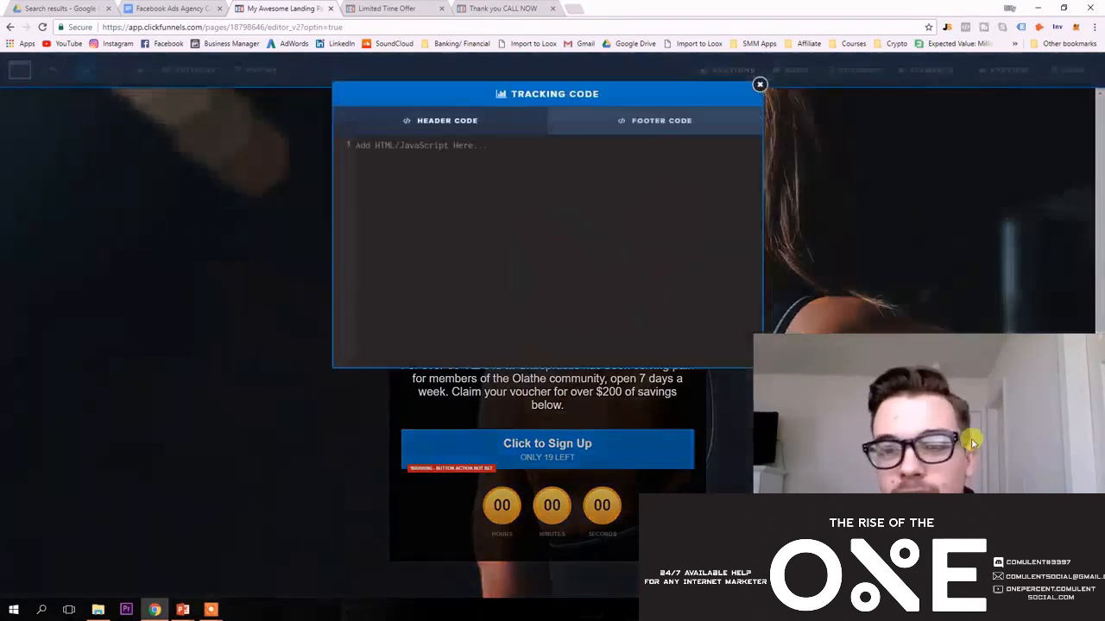
left_click(758, 85)
left_click(178, 74)
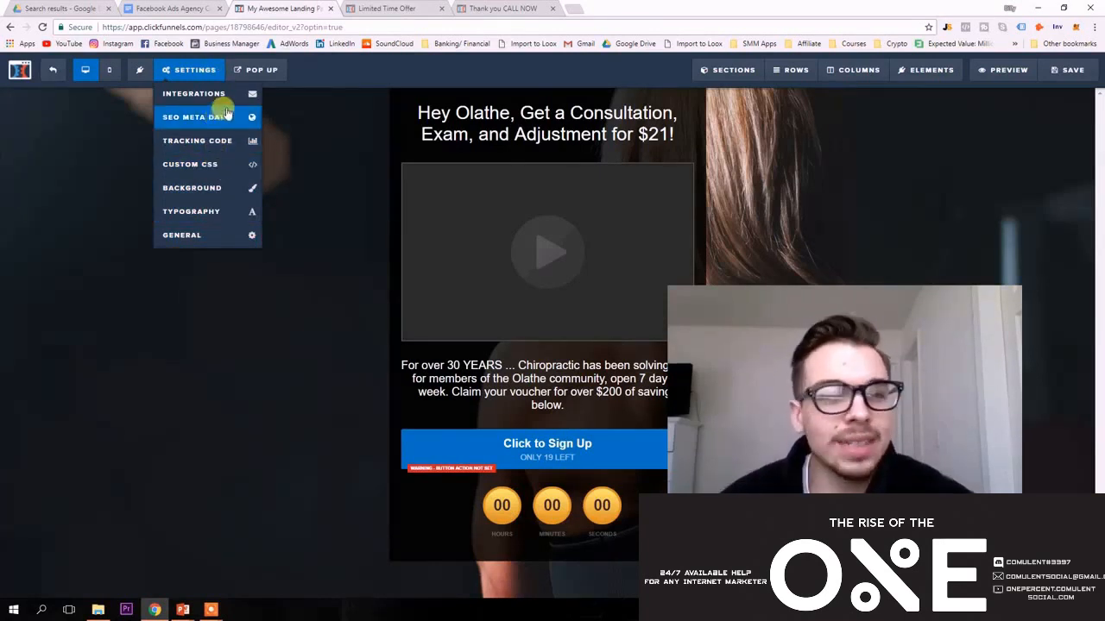
- Show the page's pop-up and add a one-column row to it, using the Limited Time Offer voucher pop-up as reference
mouse_move(264, 80)
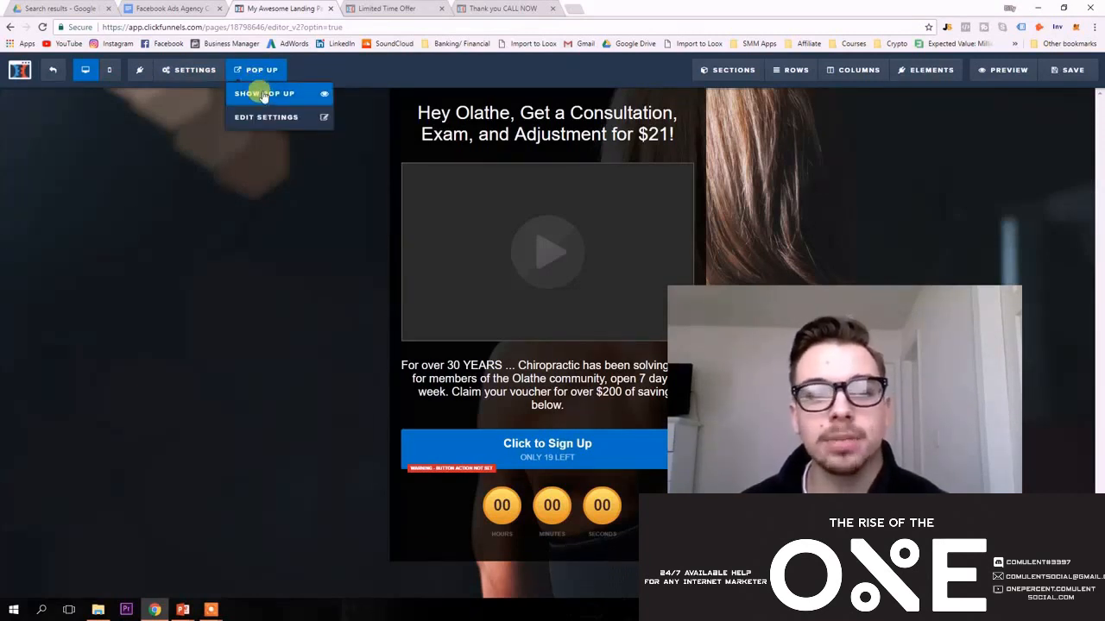
left_click(259, 94)
left_click(427, 9)
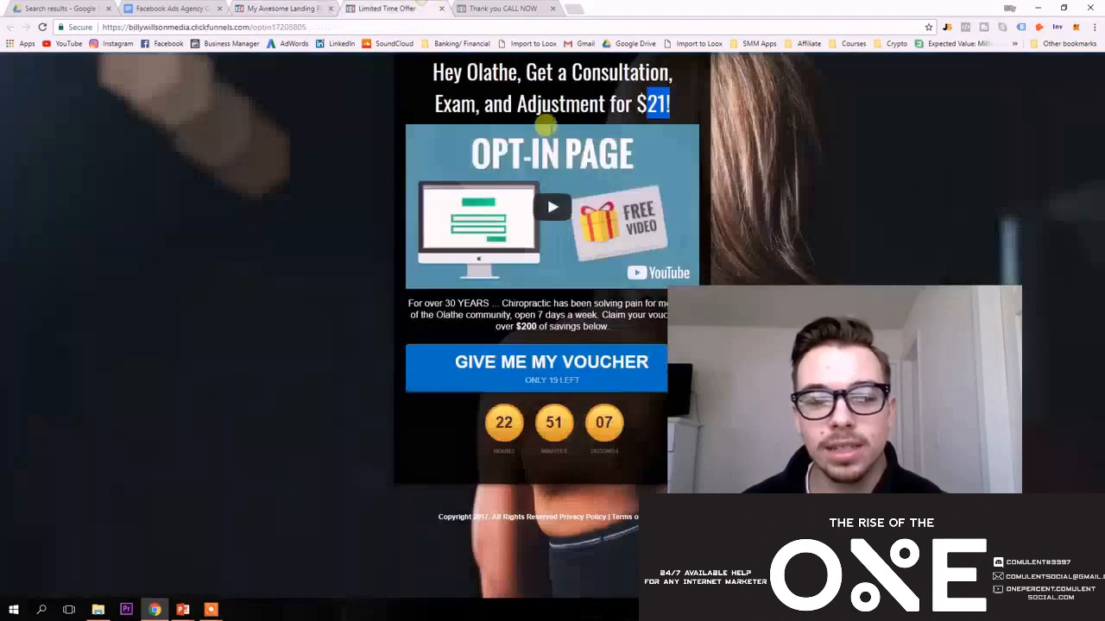
left_click(586, 361)
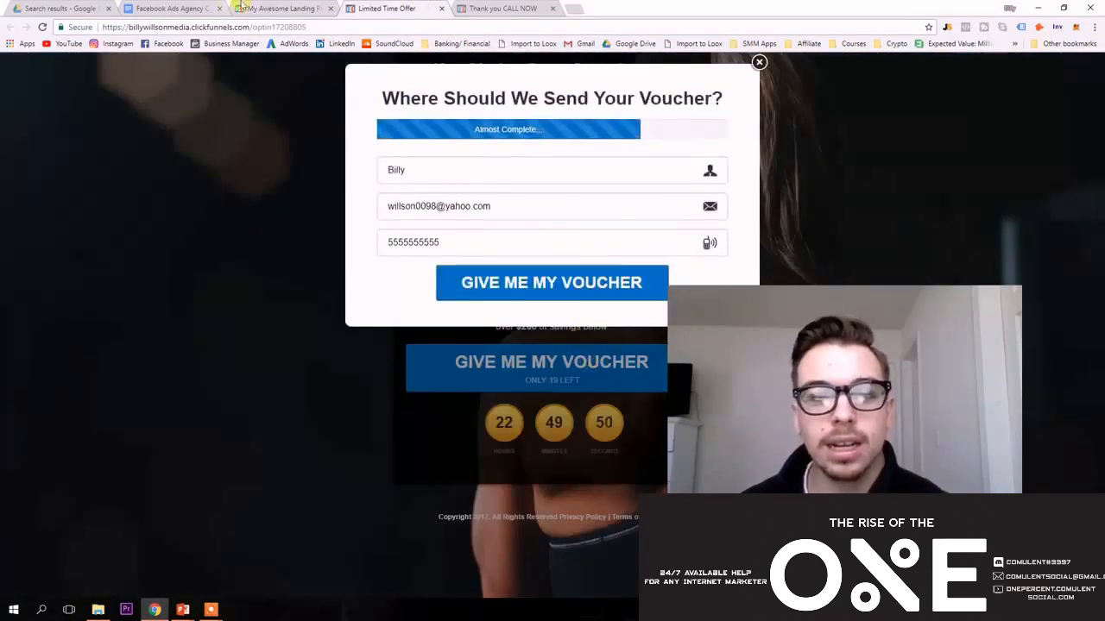
left_click(232, 8)
left_click(543, 178)
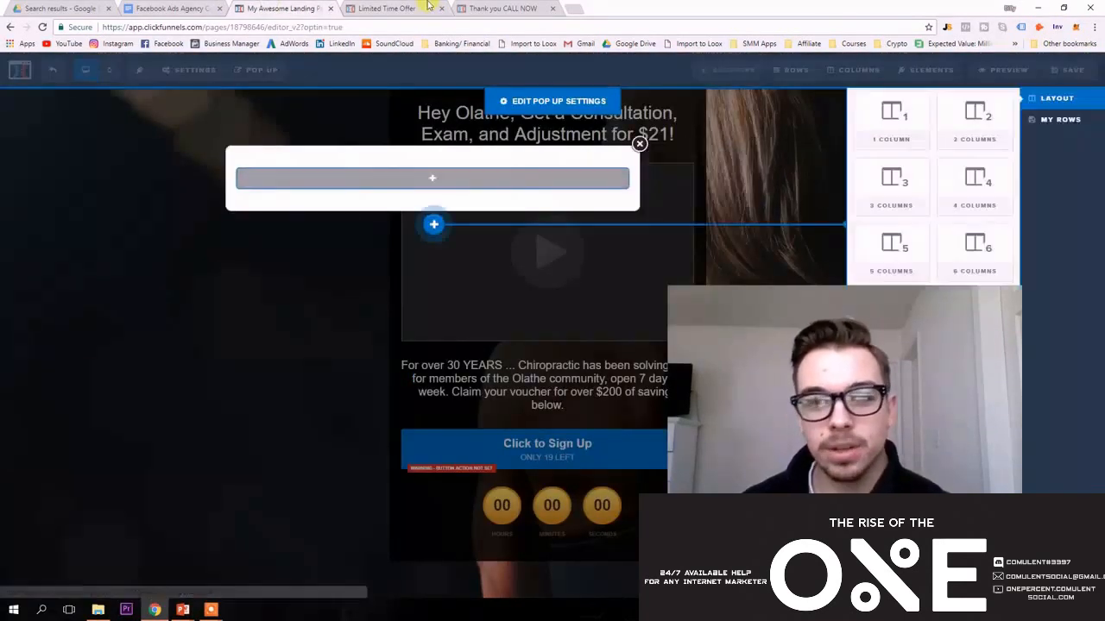
left_click(388, 7)
left_click(287, 8)
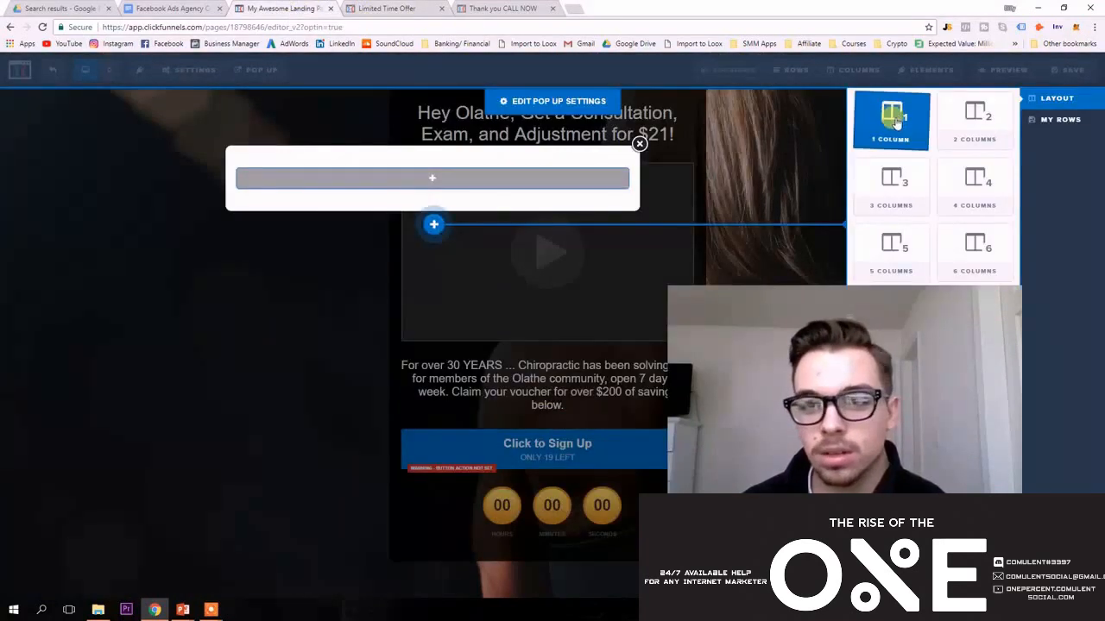
left_click_drag(881, 138, 561, 203)
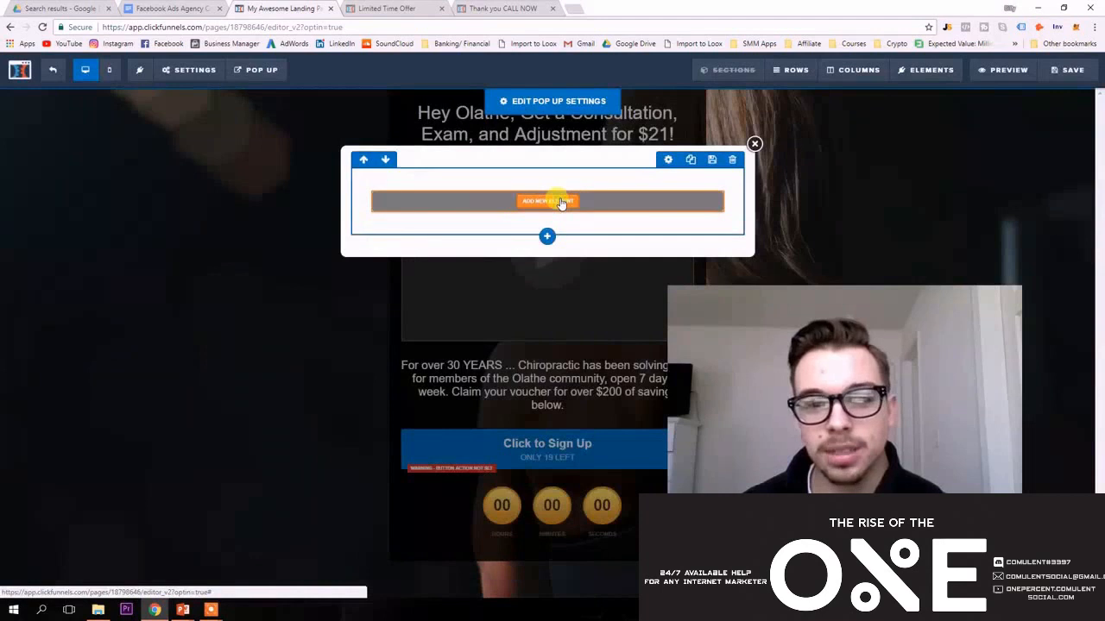
- Add a headline element to the pop-up's row and try to copy "Where Should We Send Your Voucher?" from the reference pop-up into it
left_click(561, 203)
left_click(889, 166)
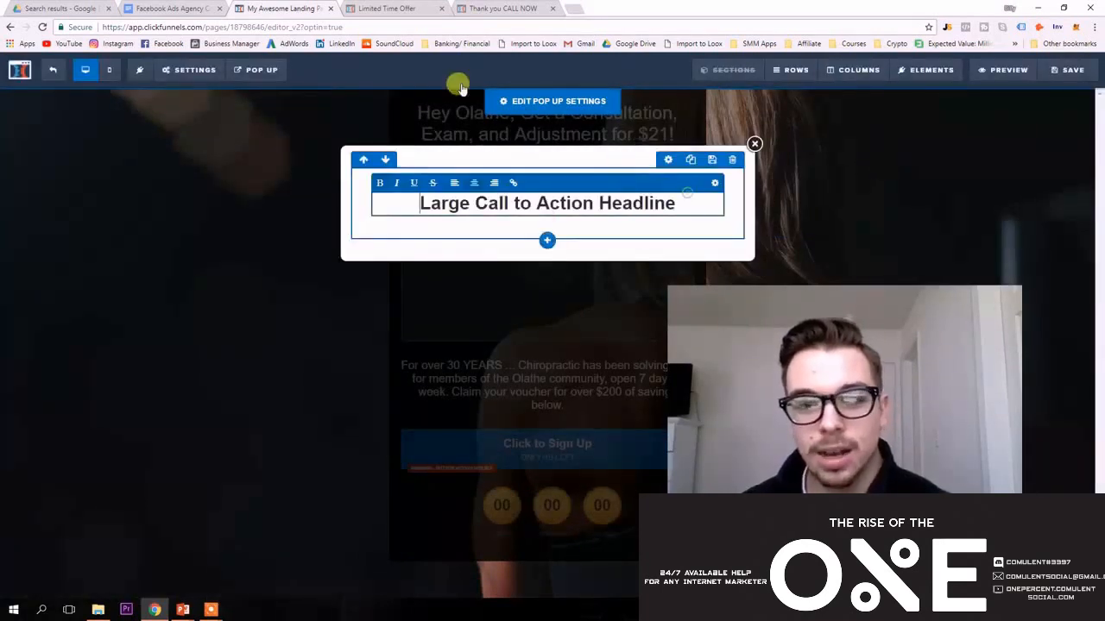
left_click(380, 7)
left_click_drag(383, 97, 732, 109)
right_click(732, 109)
left_click(755, 101)
left_click(283, 8)
left_click(572, 194)
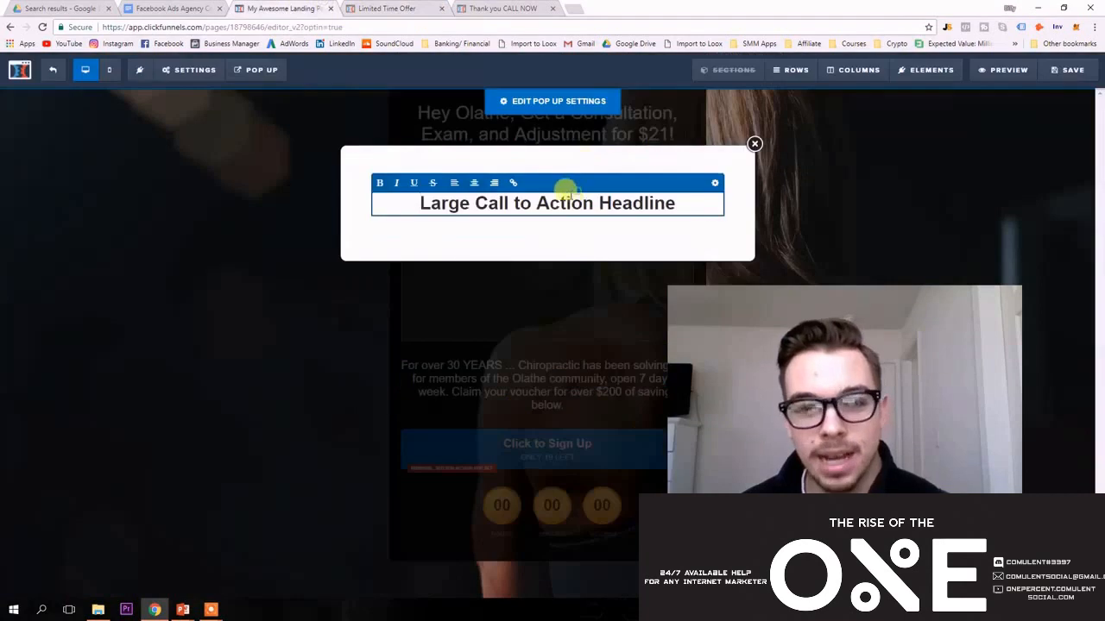
left_click(828, 200)
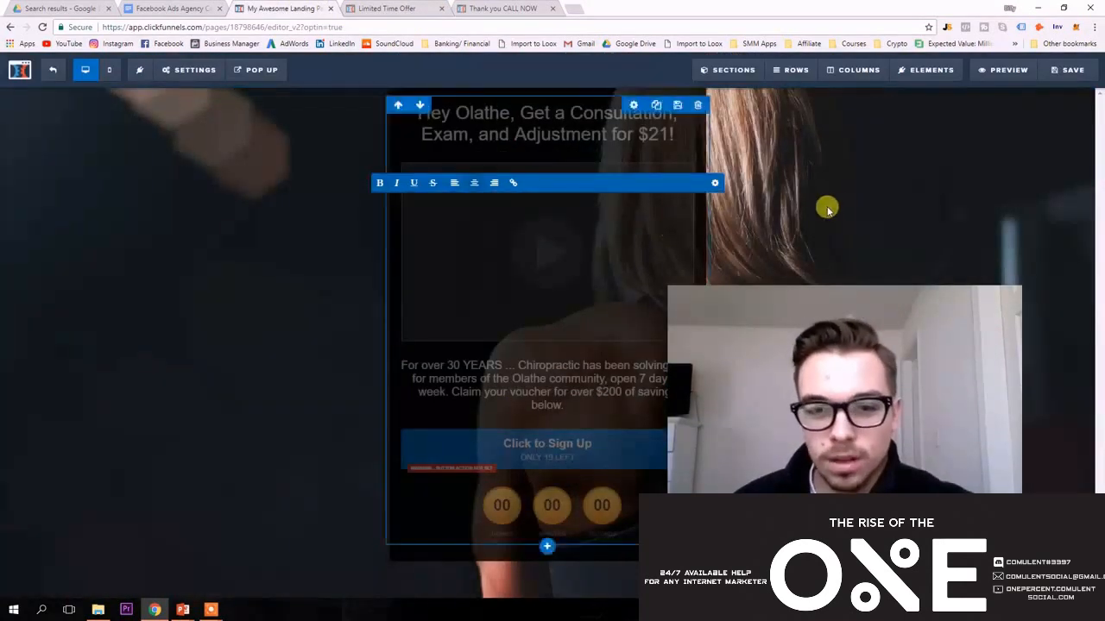
- Save the page, close the SEO meta data settings, and show the pop-up for editing again
left_click(1058, 79)
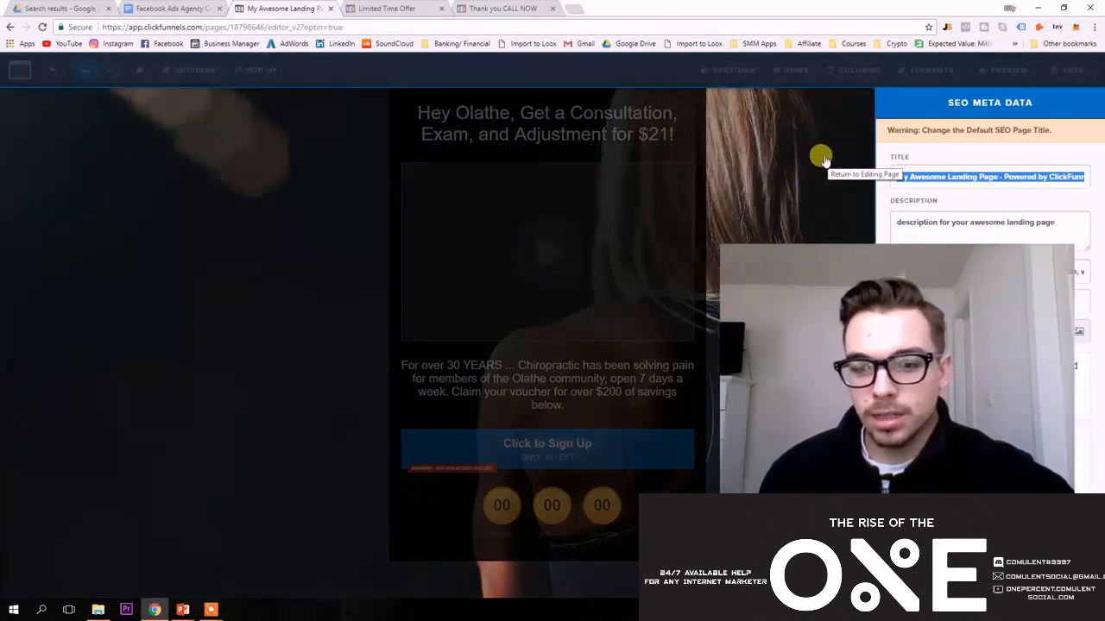
left_click(824, 160)
mouse_move(262, 70)
left_click(266, 91)
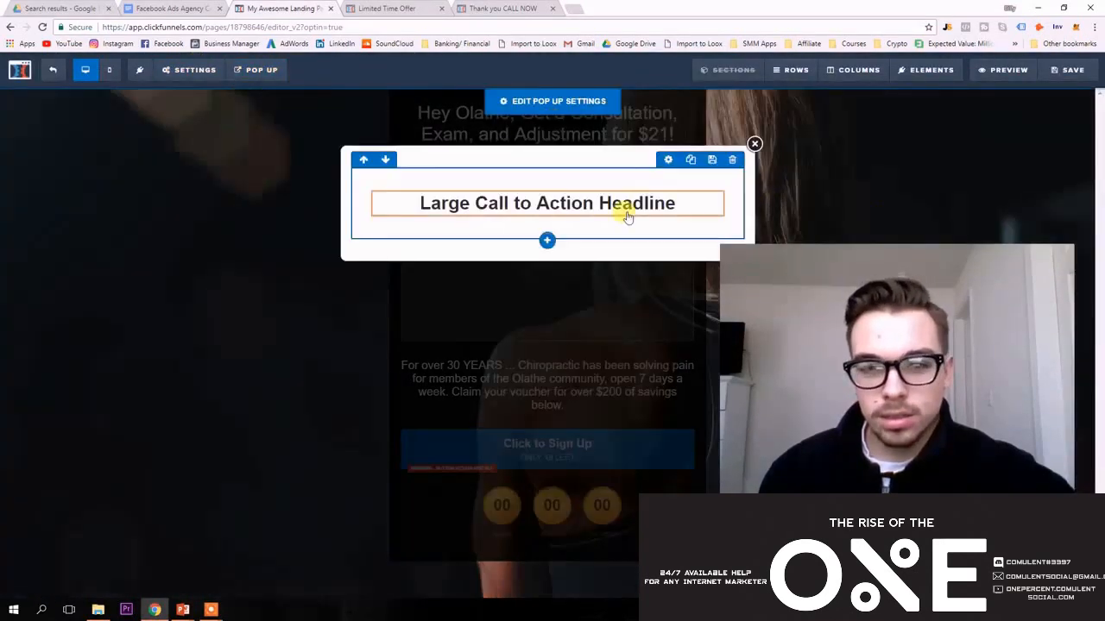
- Search the elements for "bar" and add a progress bar below the pop-up's headline
left_click(547, 240)
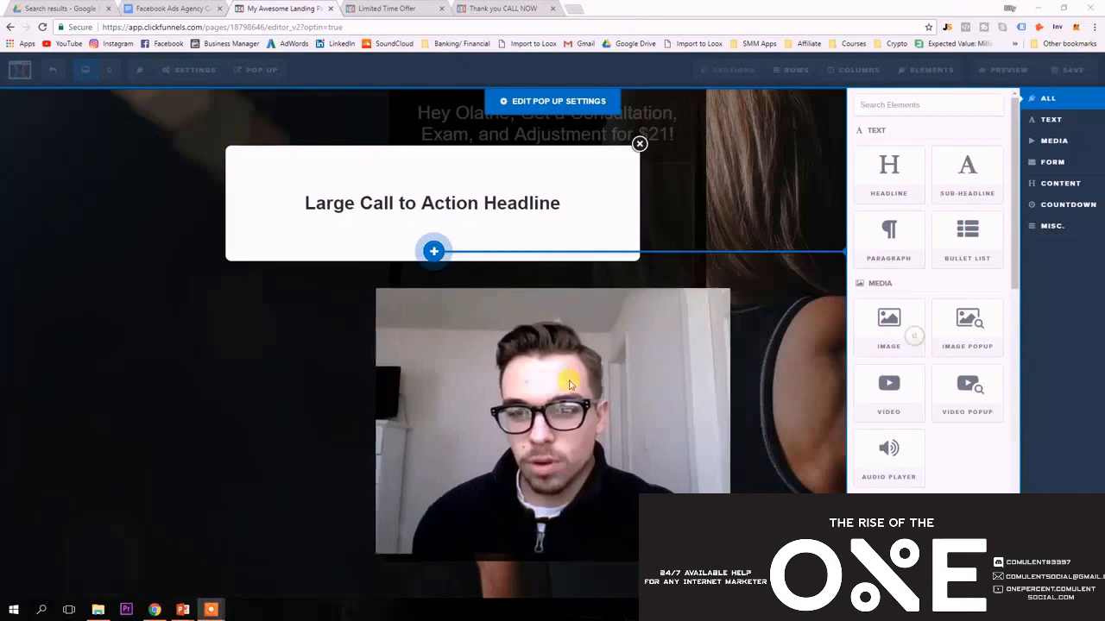
left_click(889, 110)
type("bar")
left_click(895, 292)
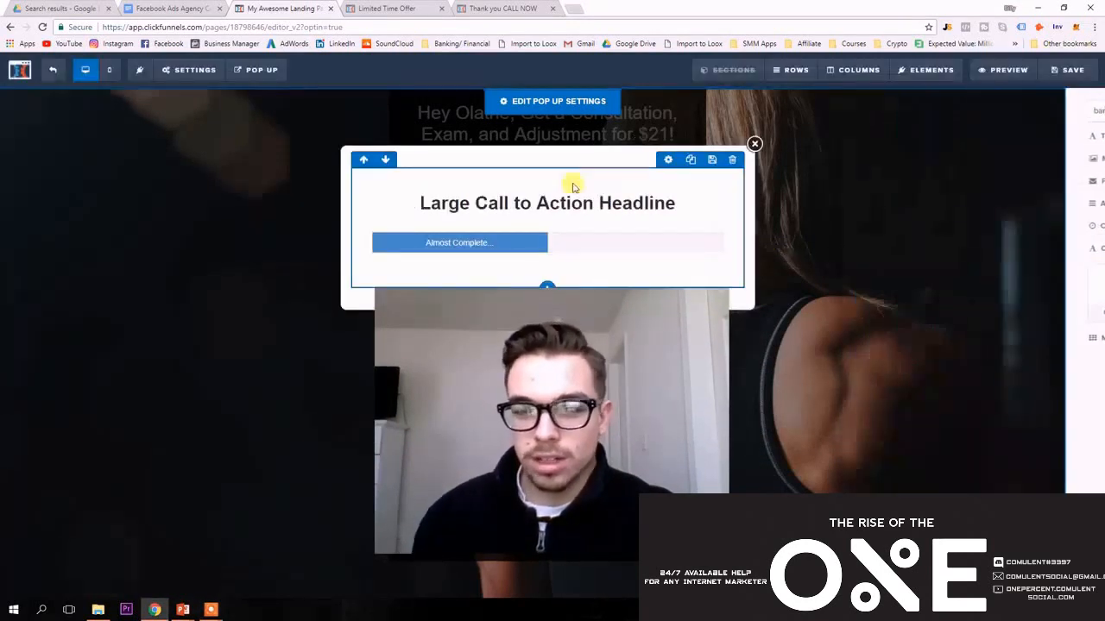
- Apply a striped theme to the pop-up's progress bar and extend its fill to about three quarters
left_click(679, 229)
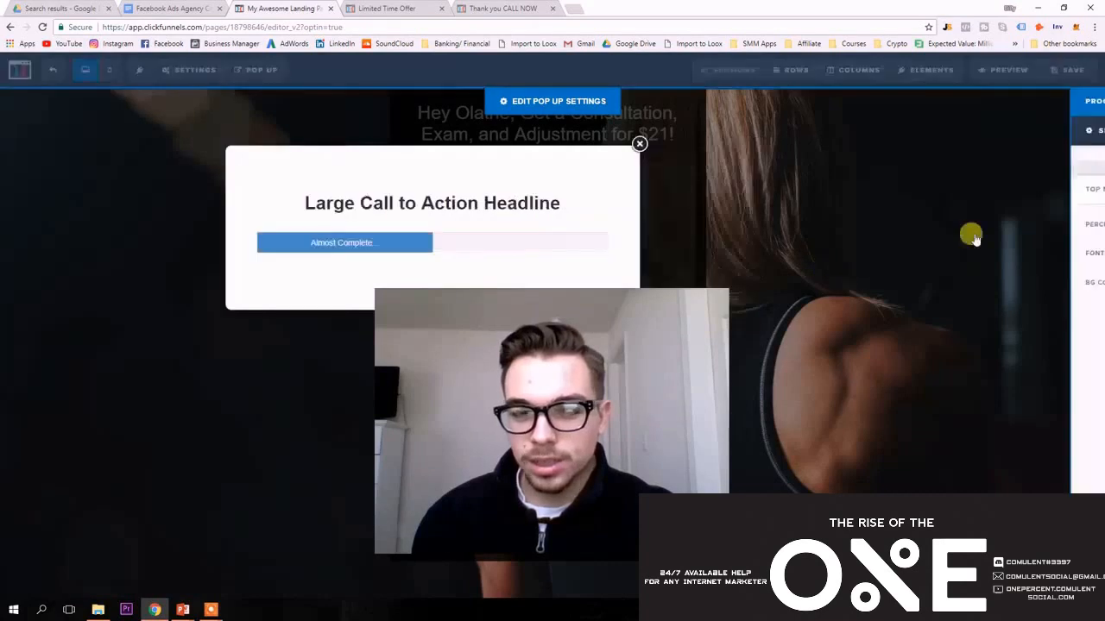
left_click(1071, 136)
left_click(1054, 195)
left_click(1047, 165)
left_click(1048, 160)
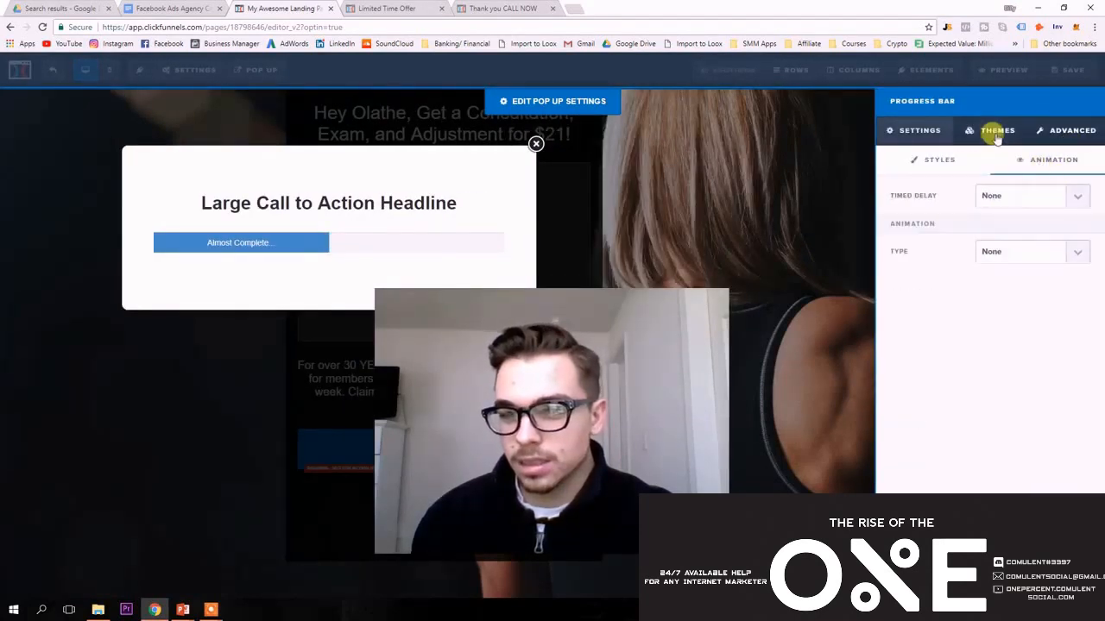
left_click(997, 138)
left_click(1010, 434)
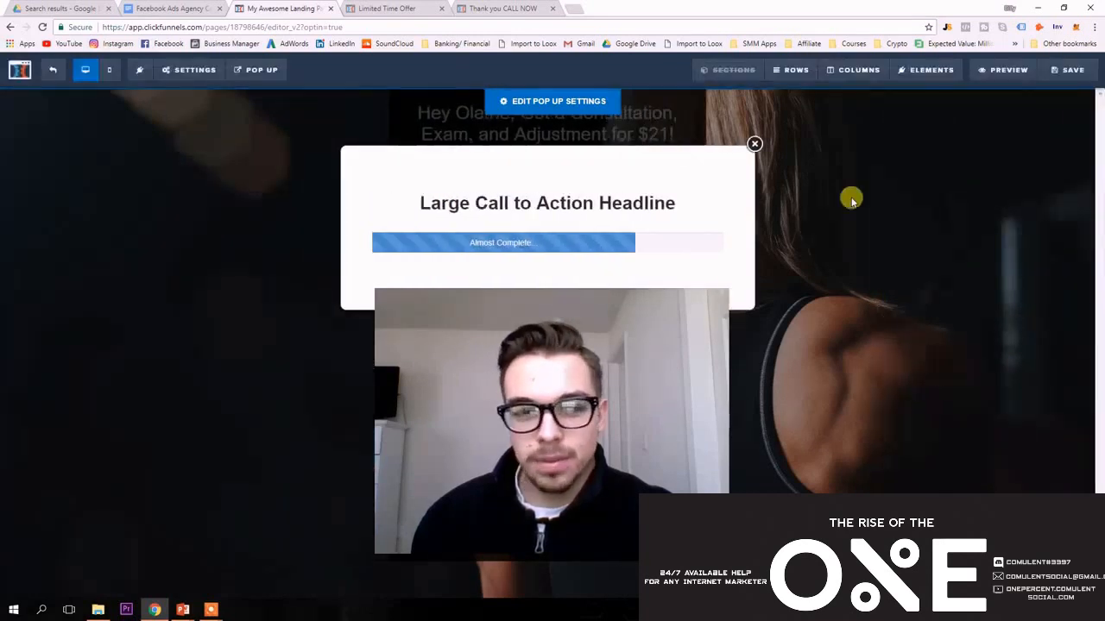
left_click(851, 200)
- Reopen the pop-up, add an input field below the progress bar, and duplicate it twice to make three fields
left_click(245, 72)
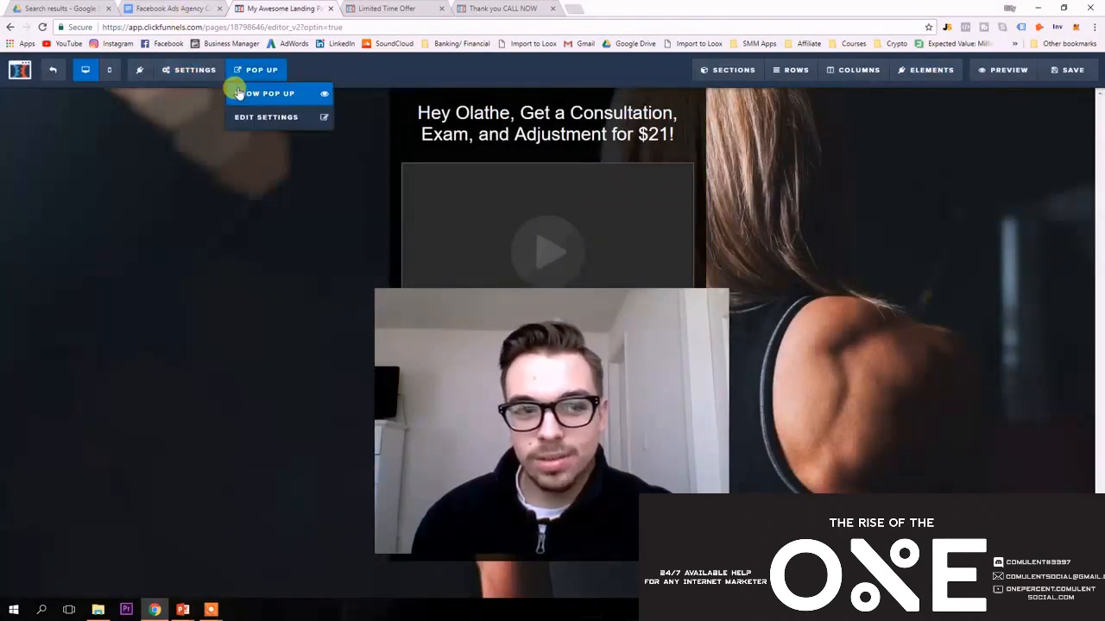
left_click(240, 93)
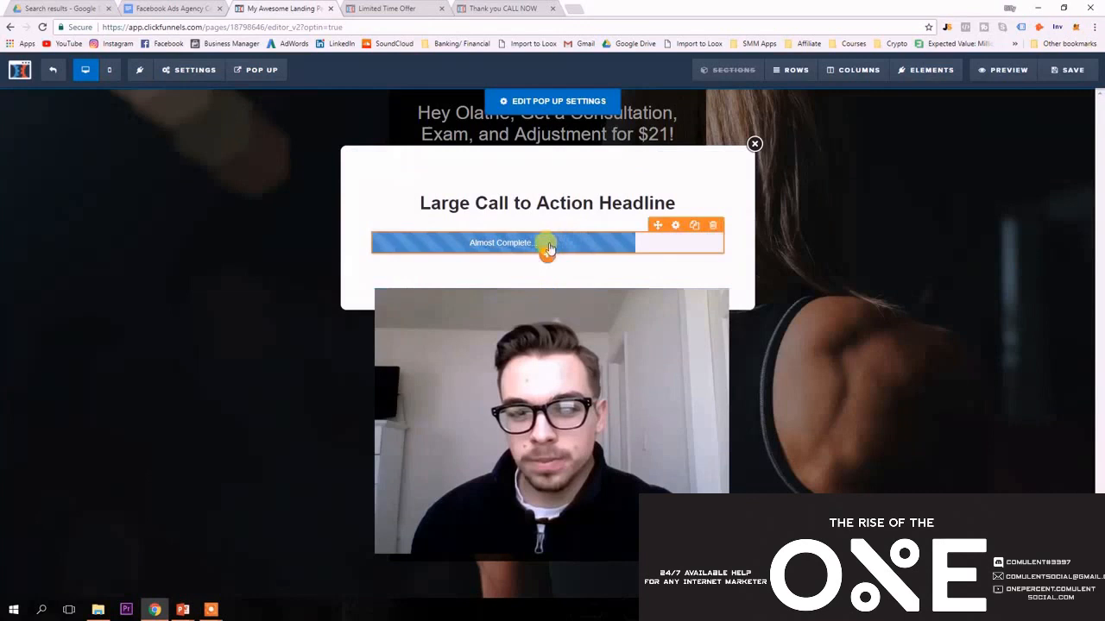
left_click(549, 276)
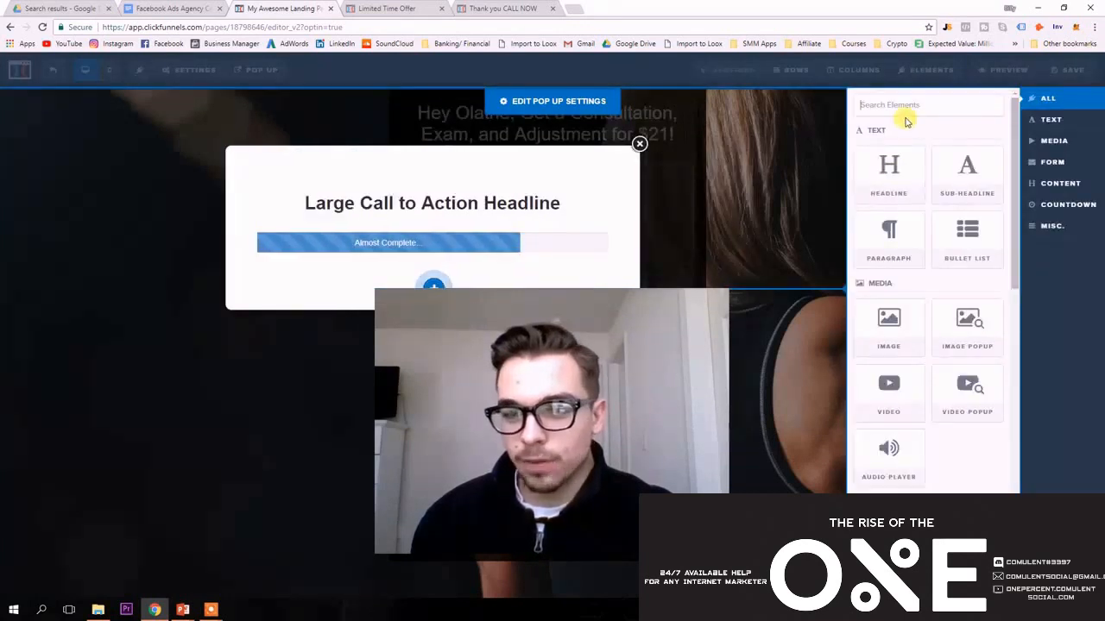
type("form")
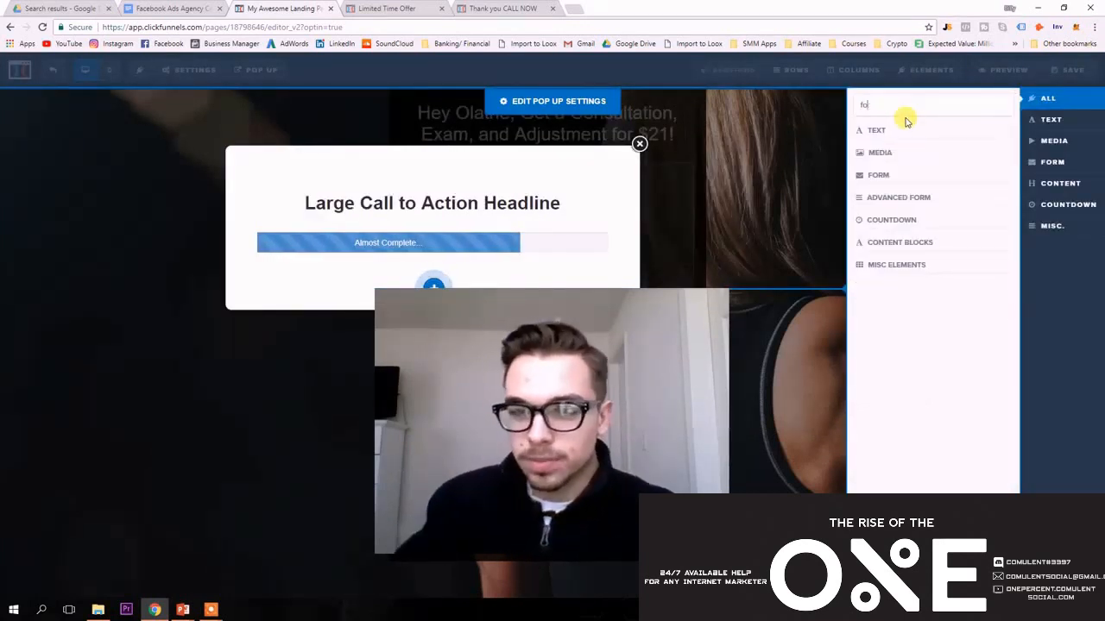
key("BackSpace")
key("BackSpace")
scroll(933, 274, "down", 3)
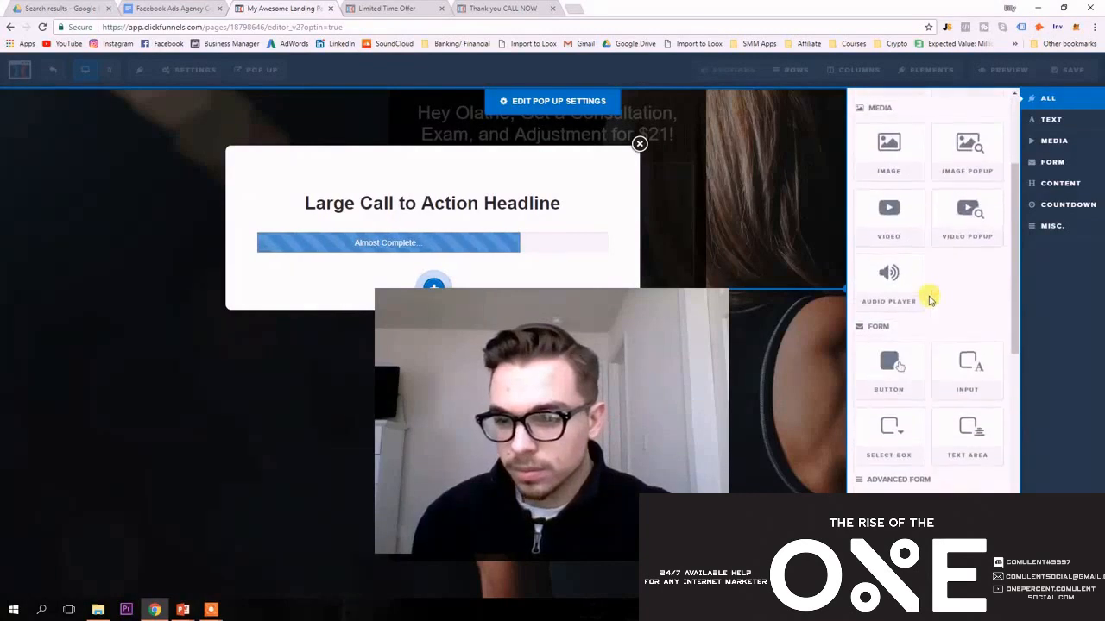
left_click_drag(603, 412, 678, 482)
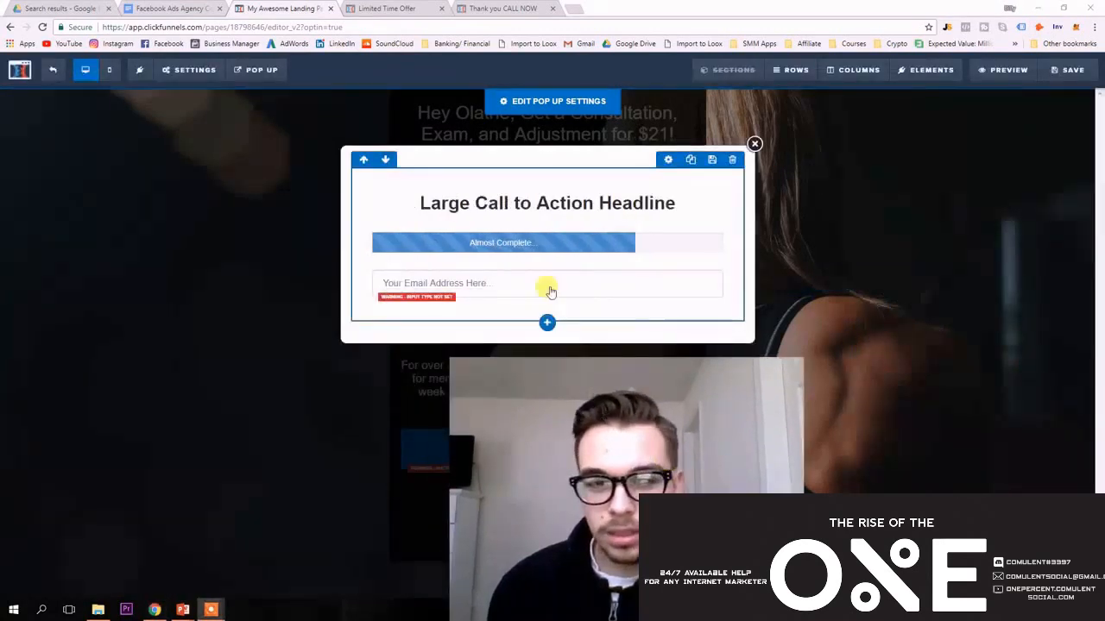
left_click(696, 261)
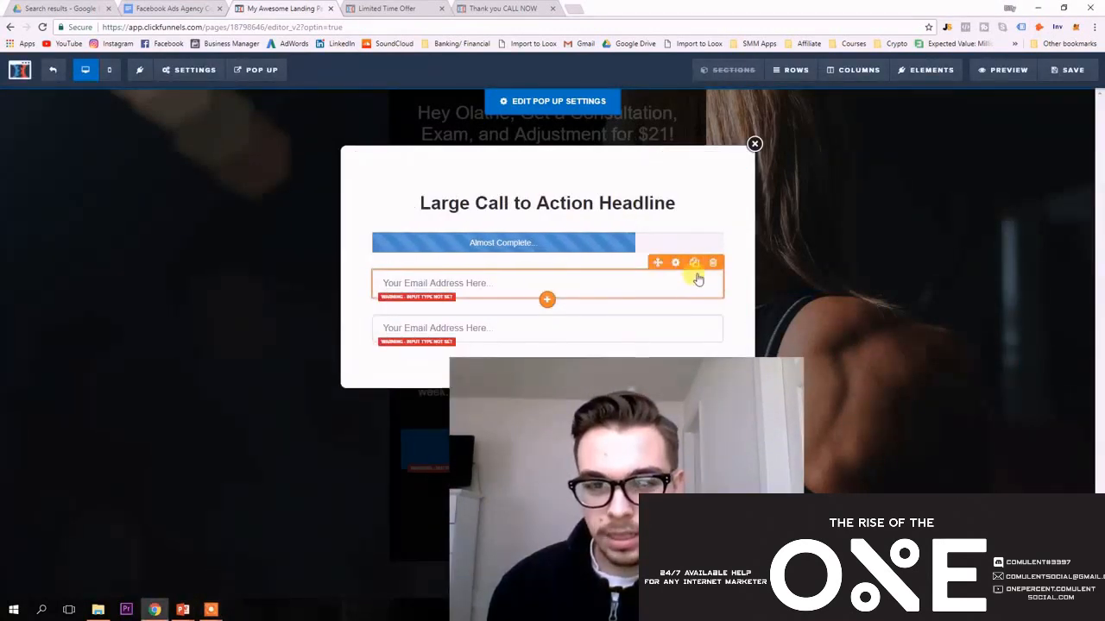
left_click(696, 264)
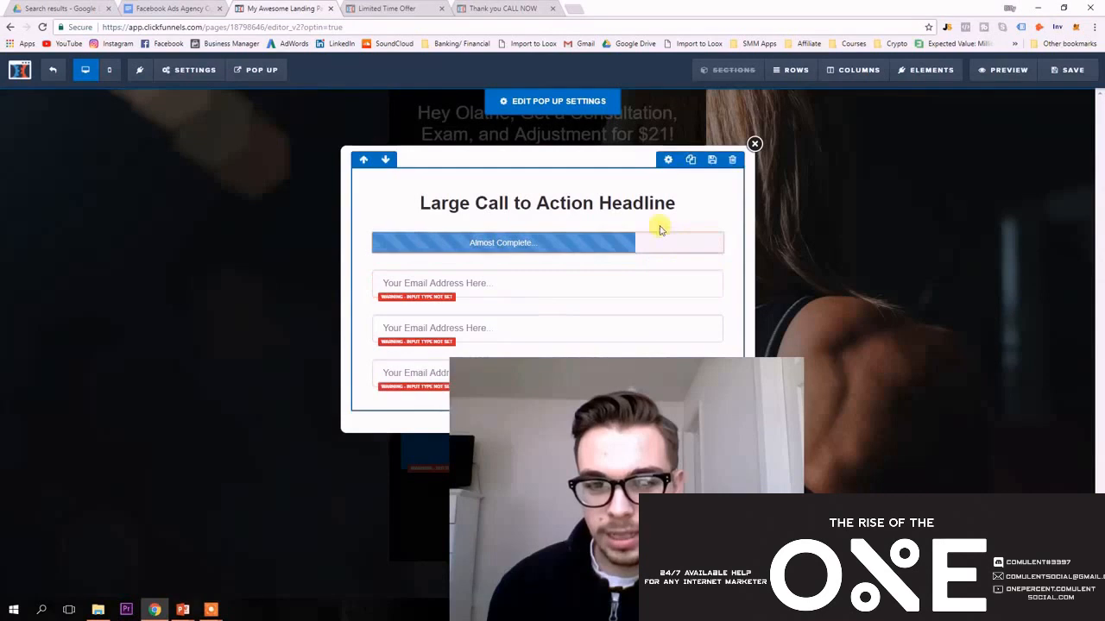
- Set the icon of the pop-up's first input field to Email Icon
left_click(642, 285)
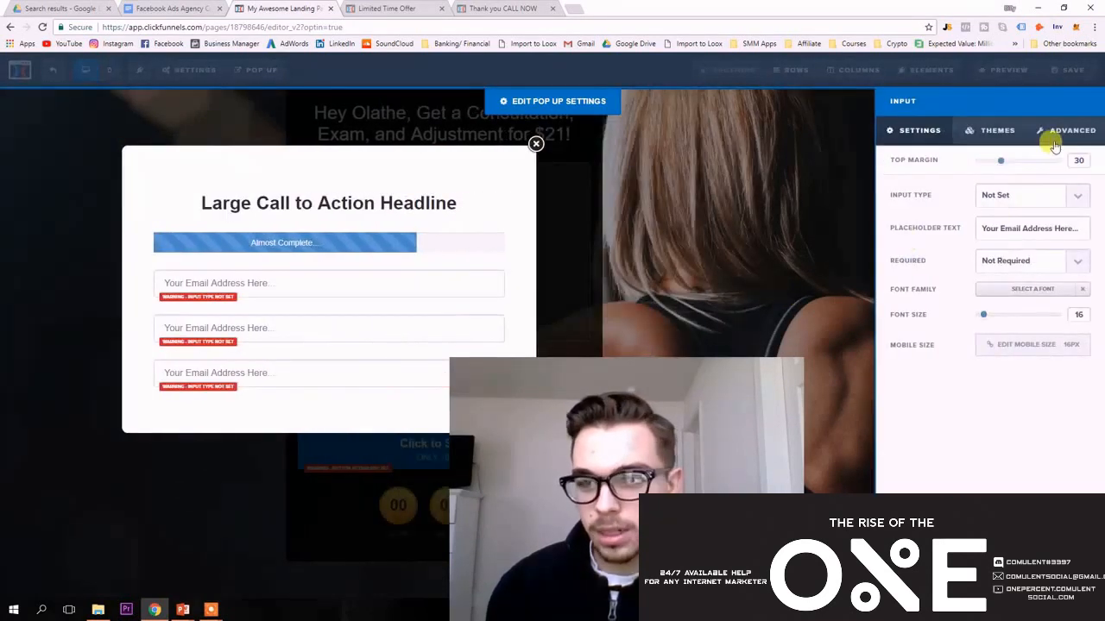
left_click(1055, 147)
left_click(1052, 359)
left_click(1018, 388)
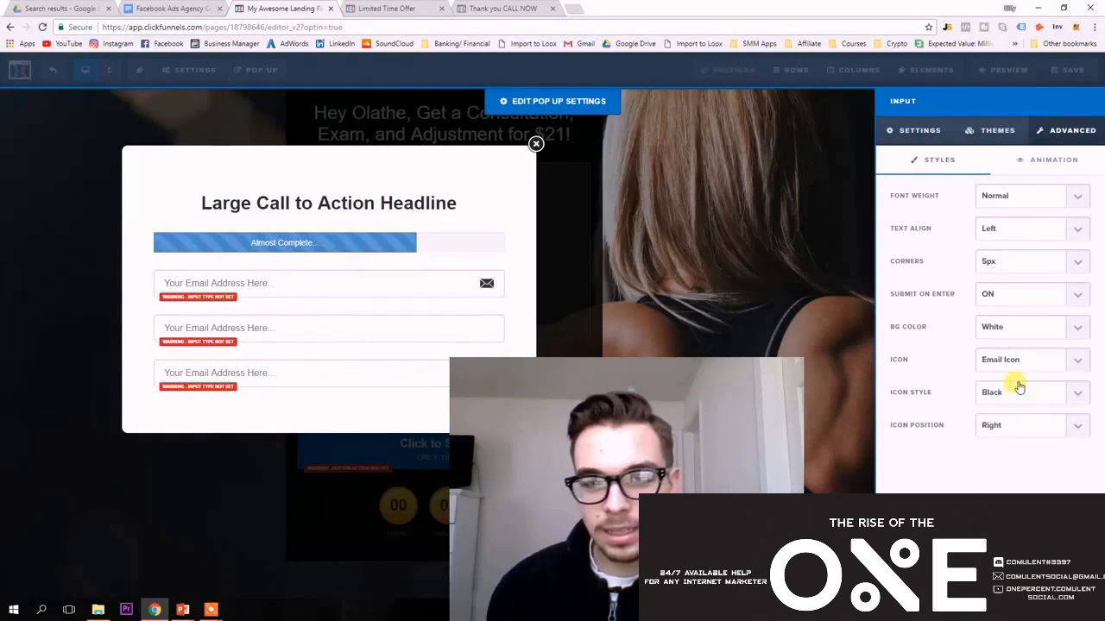
left_click(732, 210)
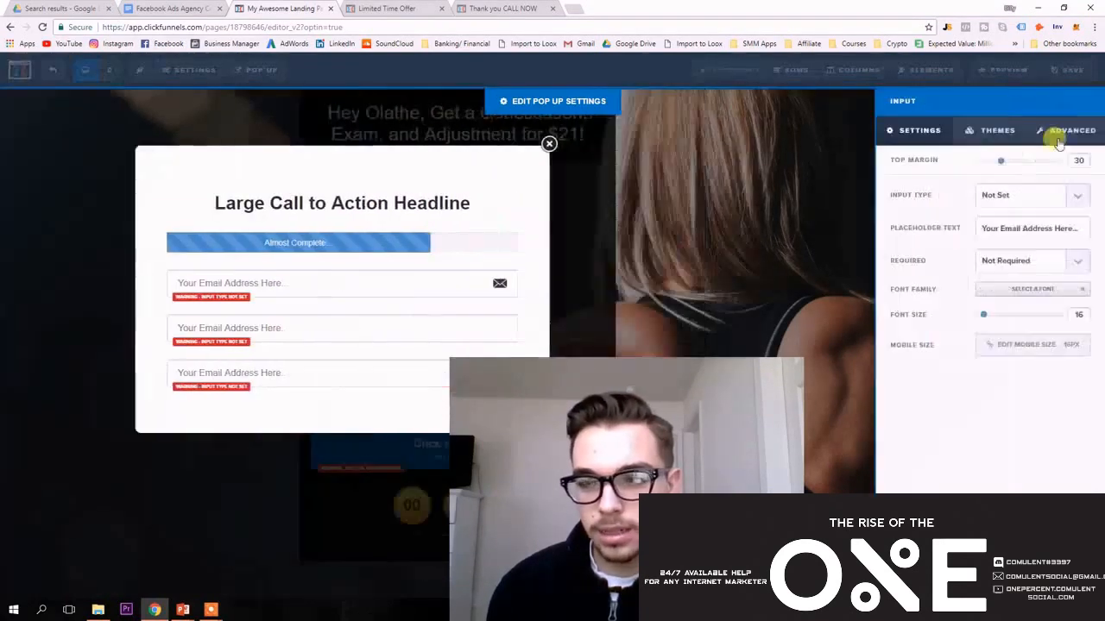
- Set the icon of the pop-up's second input field to Phone Icon
left_click(1072, 132)
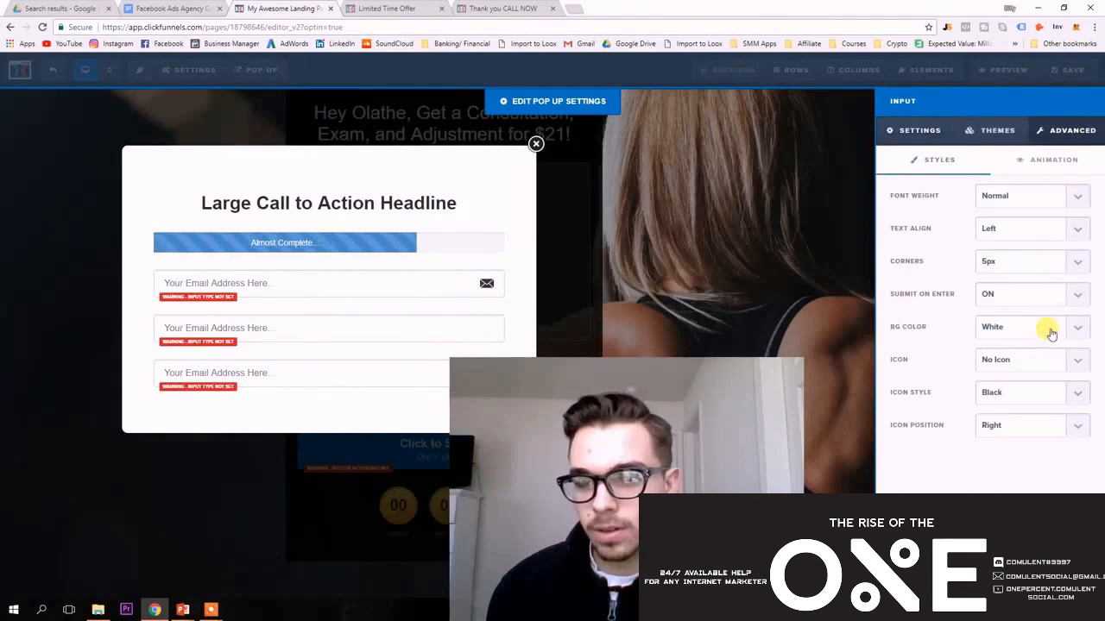
left_click(1047, 362)
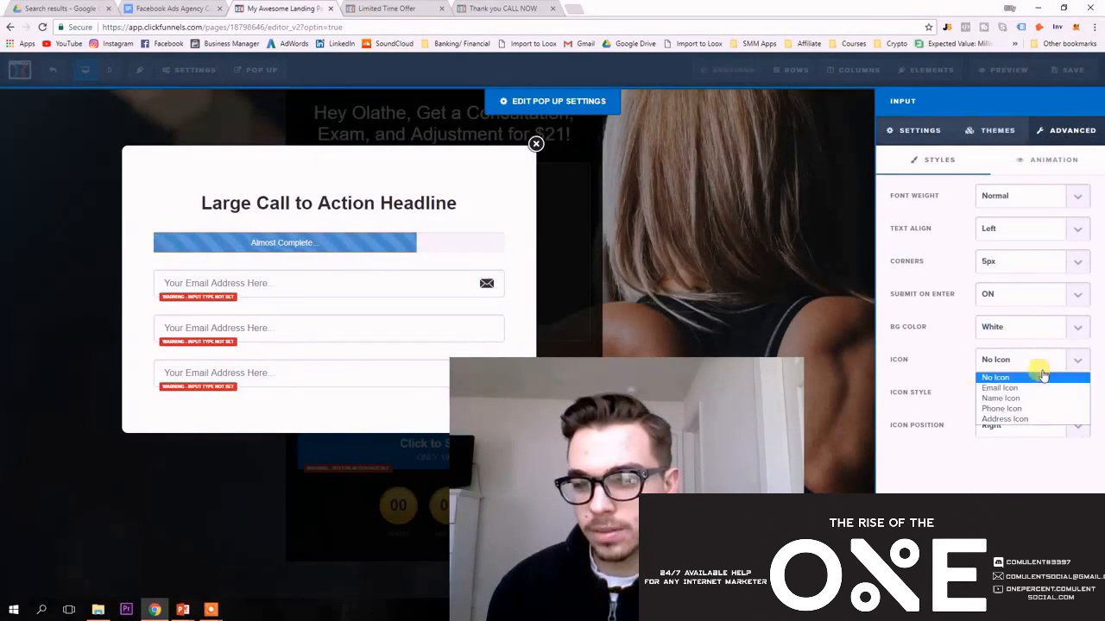
left_click(1024, 411)
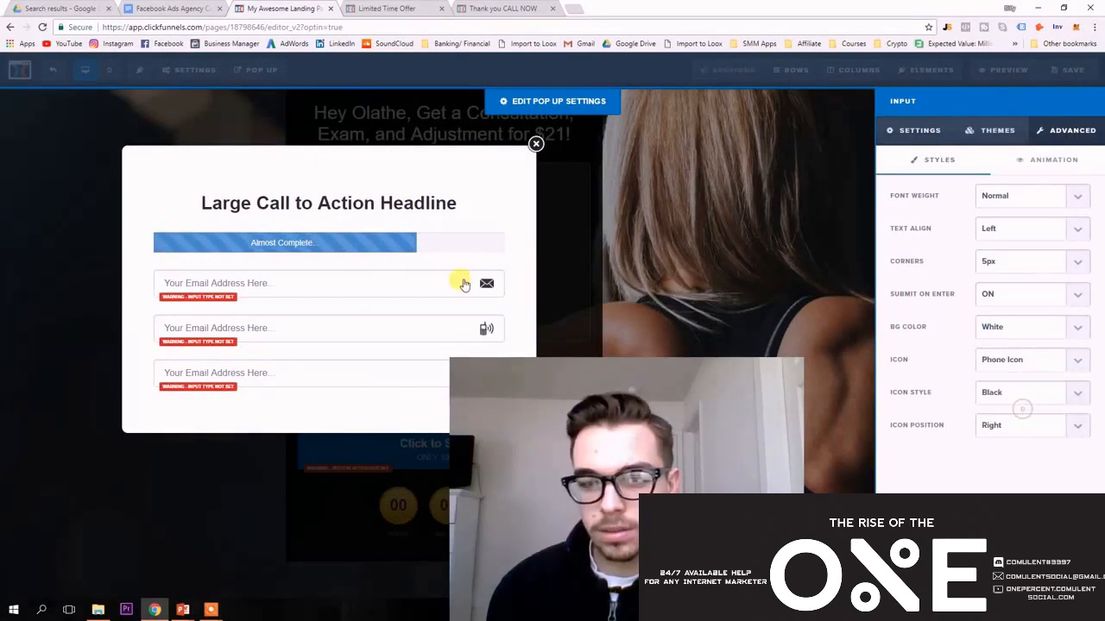
left_click(521, 275)
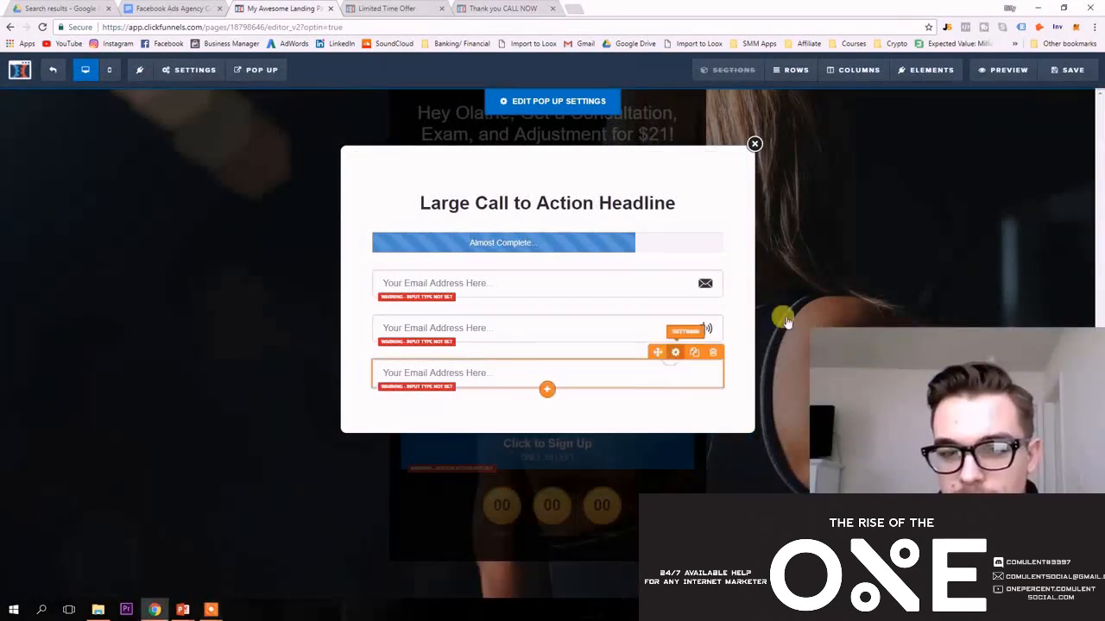
- Set the icon of the pop-up's third input field to Name Icon and move that field above the other two
left_click(675, 352)
left_click(1072, 131)
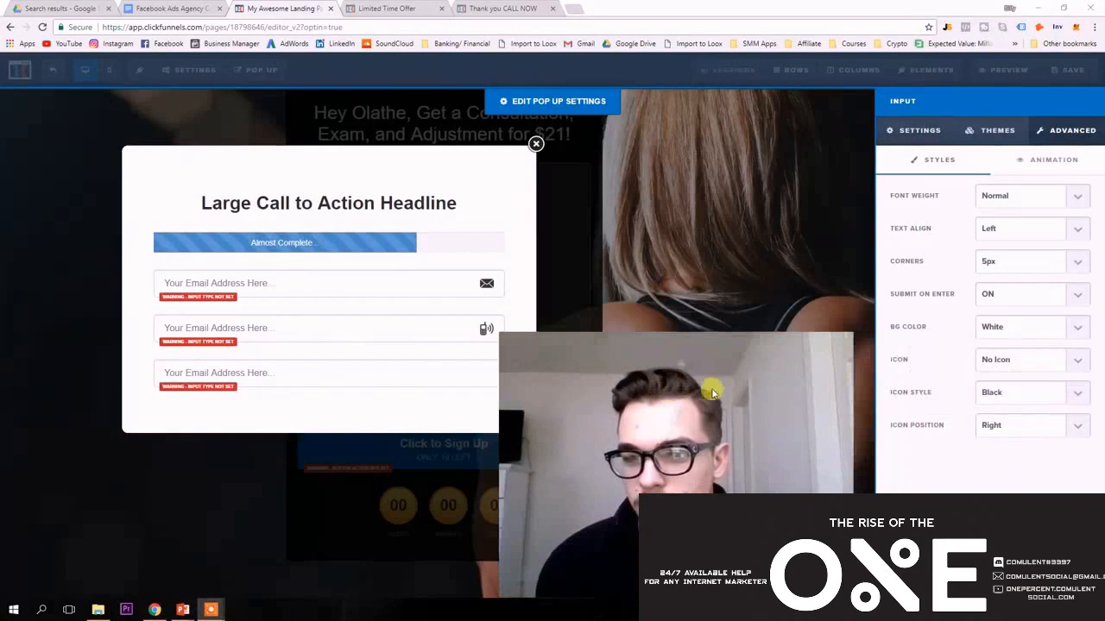
left_click(1012, 362)
left_click(1002, 398)
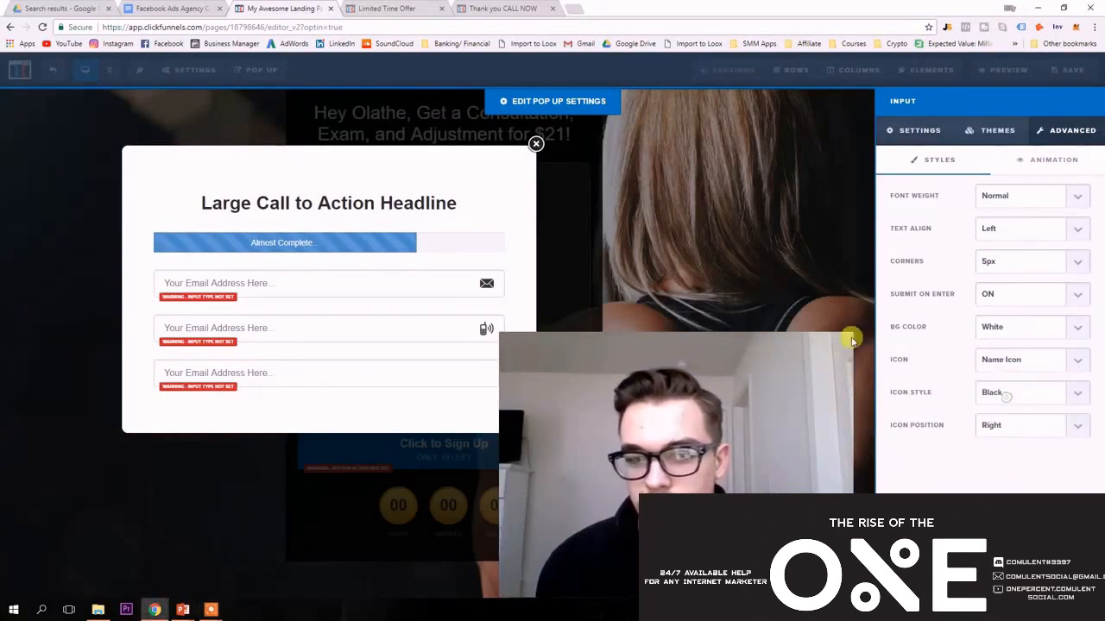
left_click(855, 340)
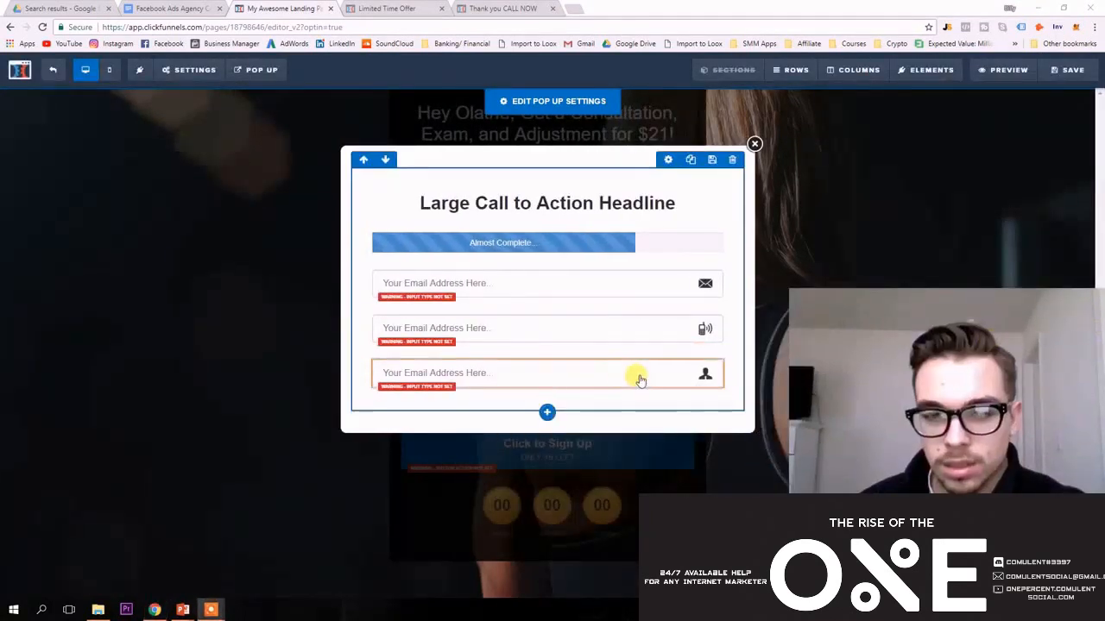
left_click_drag(653, 353, 647, 275)
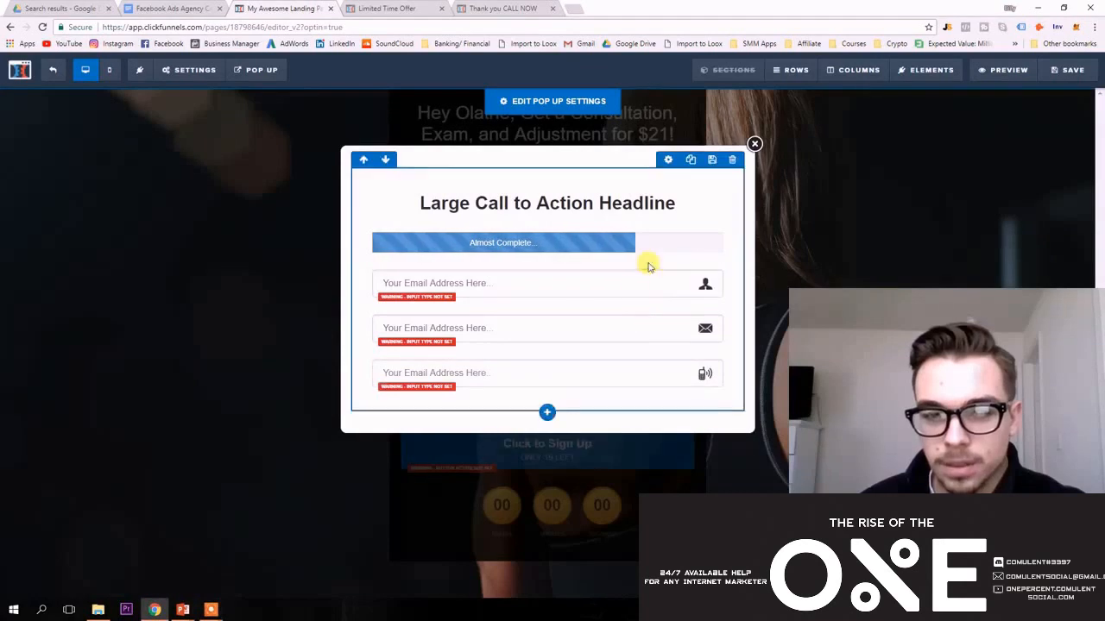
- Reduce the top margin of the email-icon and phone-icon fields to 10 so the three fields sit closer together
left_click(675, 307)
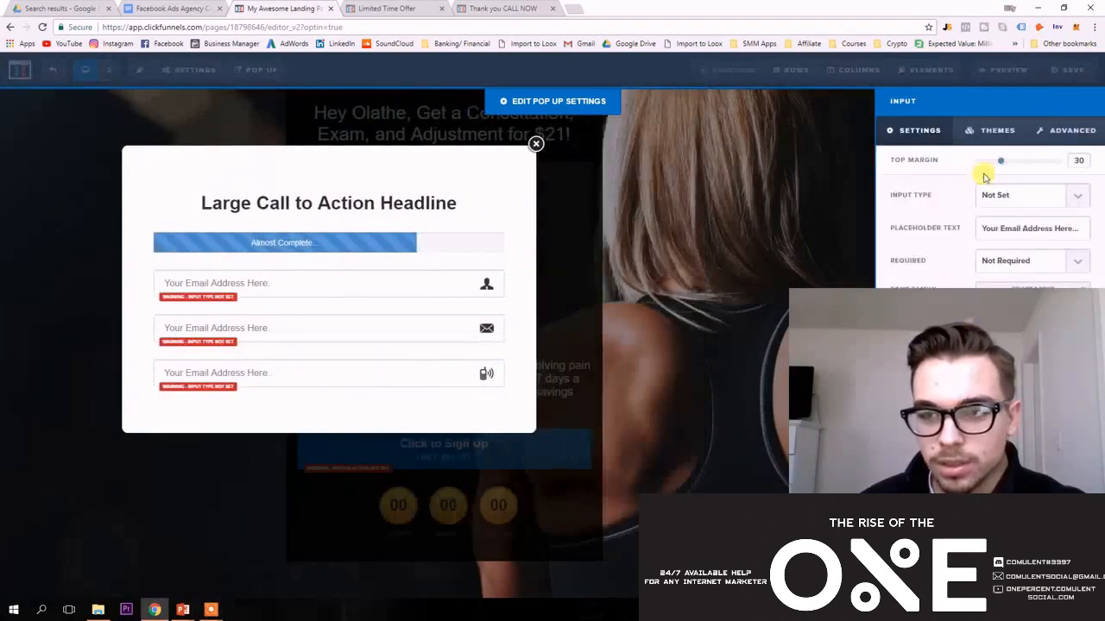
left_click_drag(999, 164, 987, 164)
left_click(553, 305)
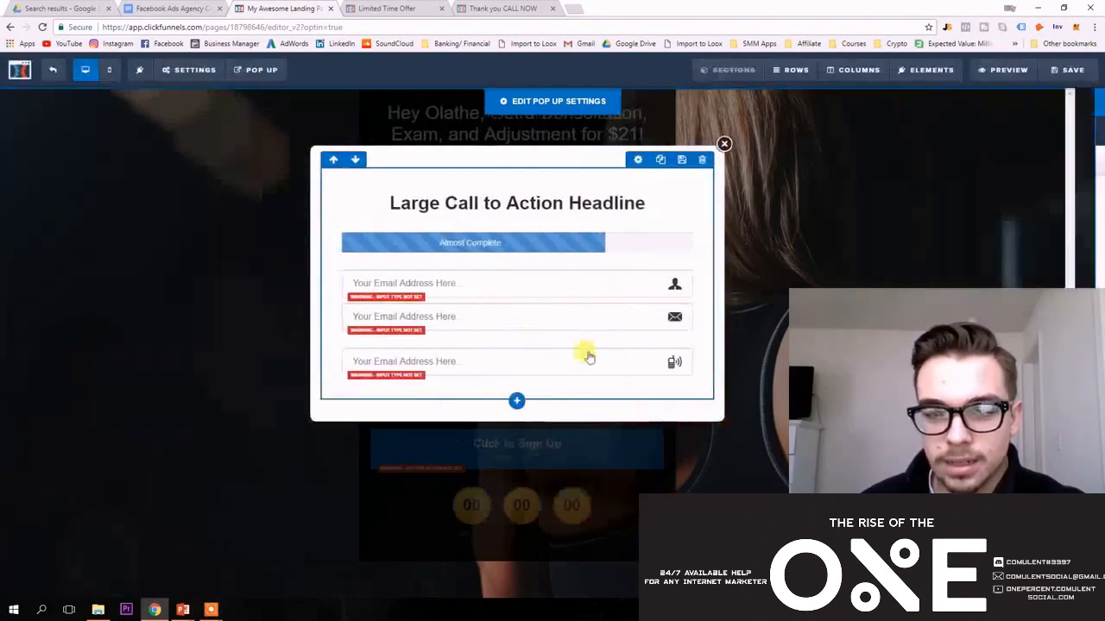
mouse_move(670, 345)
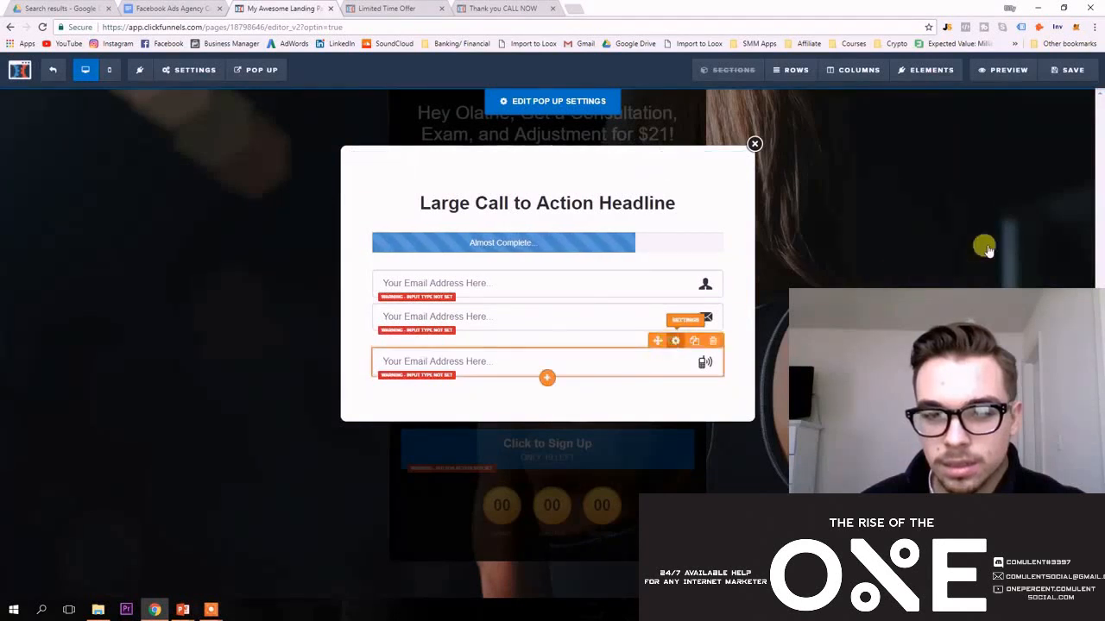
left_click_drag(1000, 164, 982, 167)
left_click(733, 246)
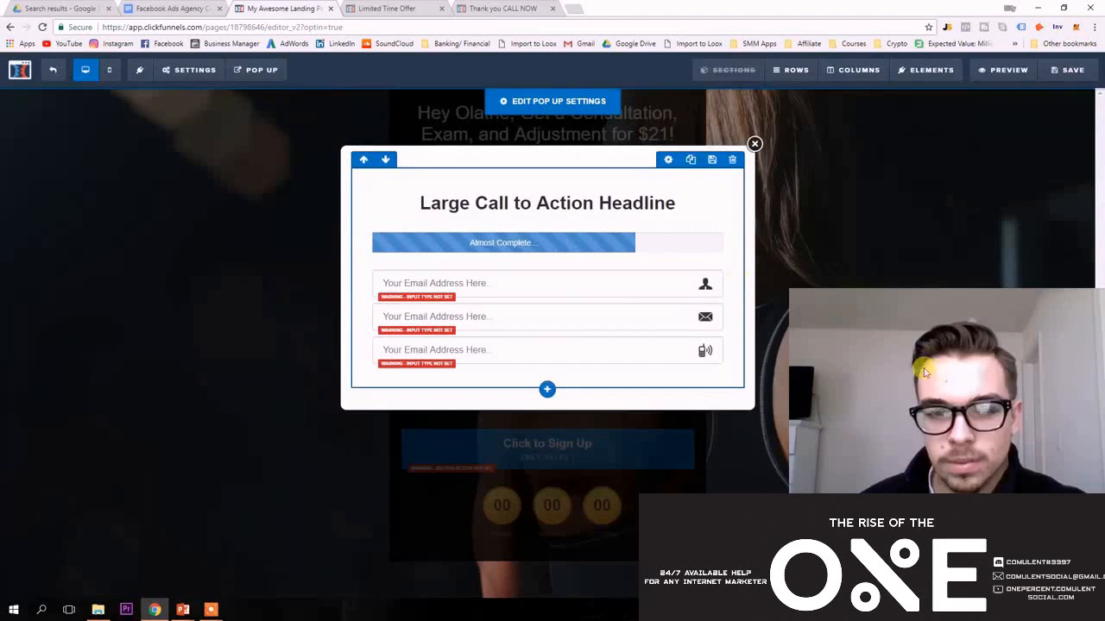
- Set the first field's input type to Full Name and its placeholder text to "Full Name"
left_click(627, 273)
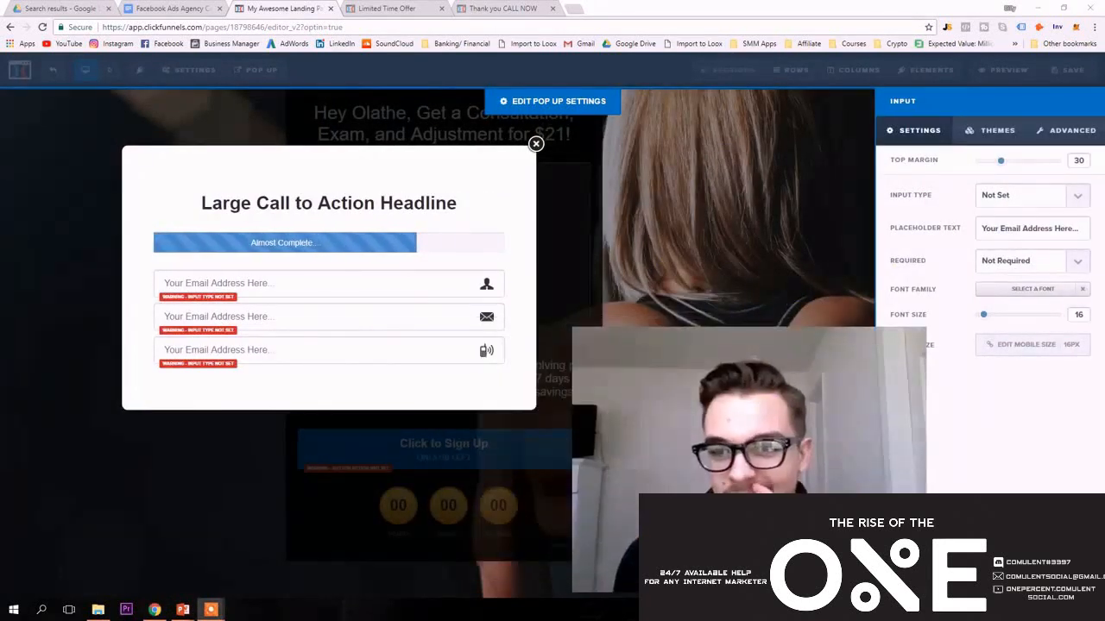
left_click(1031, 198)
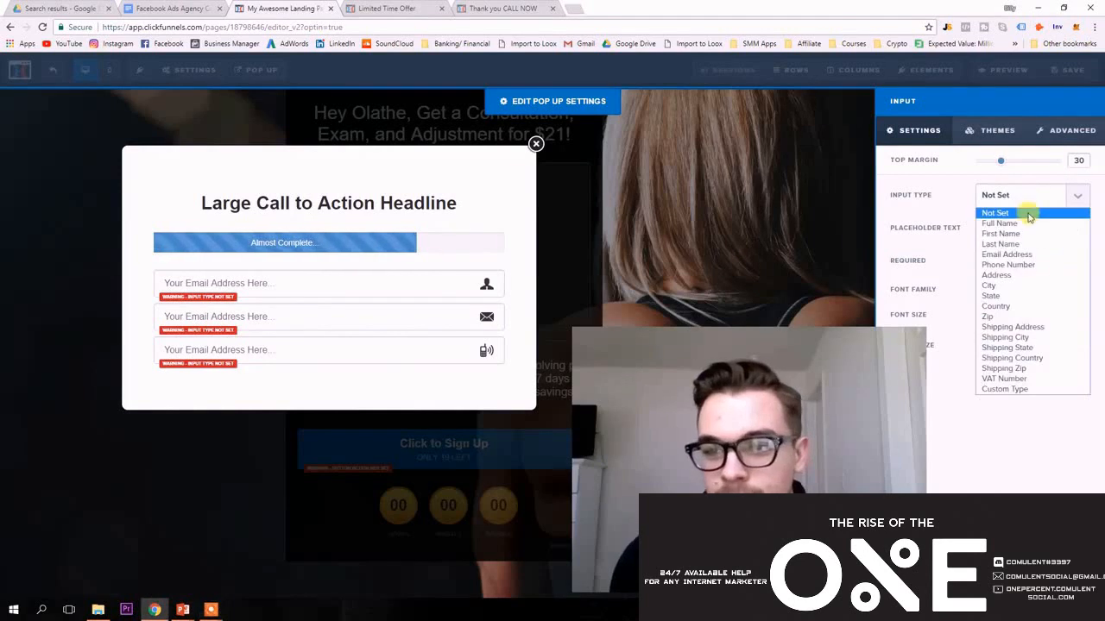
left_click(1027, 222)
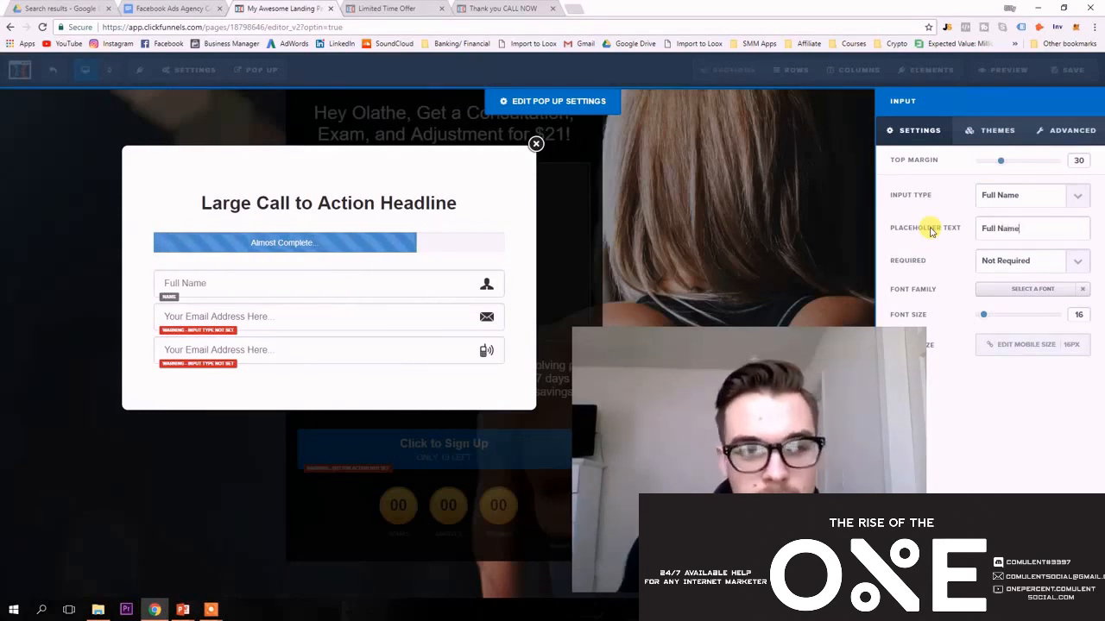
left_click(732, 248)
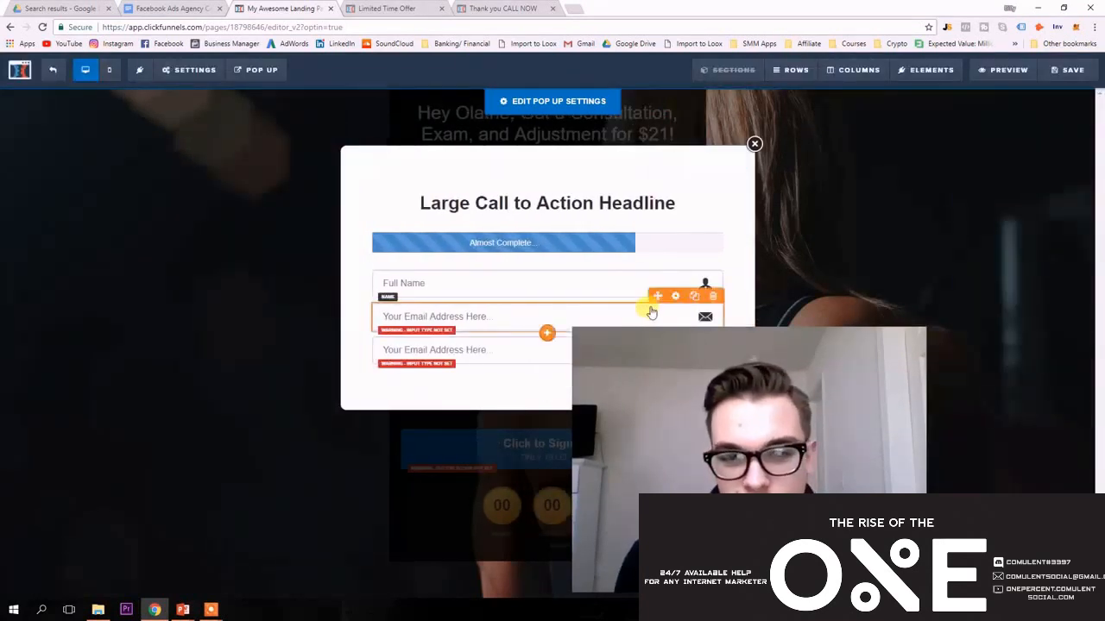
- Set the second field's input type to Email Address and its placeholder text to "Email"
left_click(1036, 196)
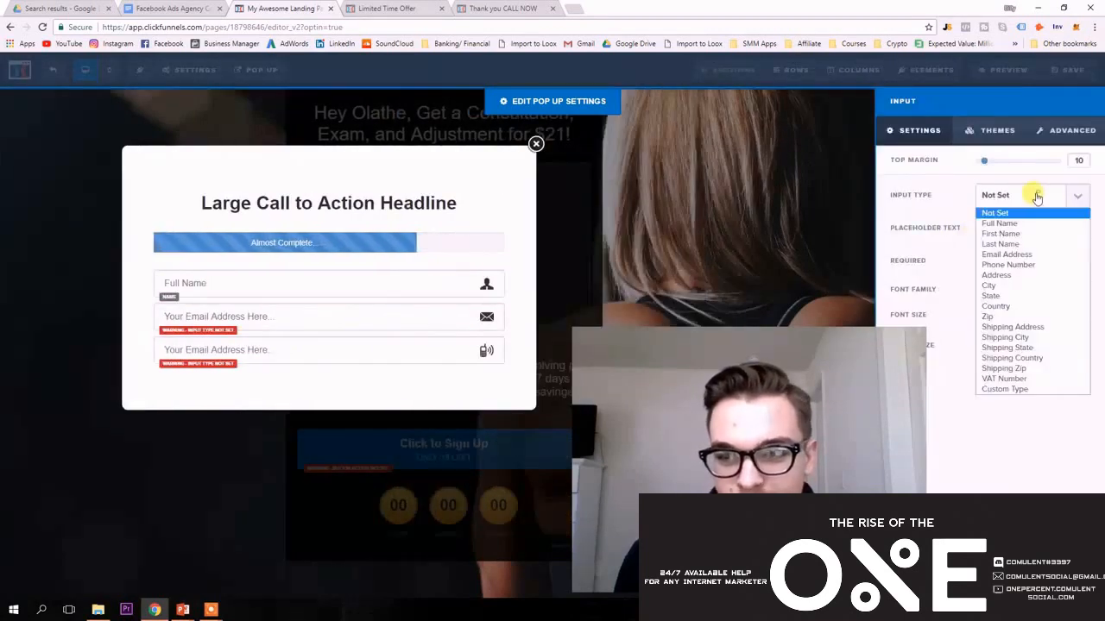
left_click(1022, 254)
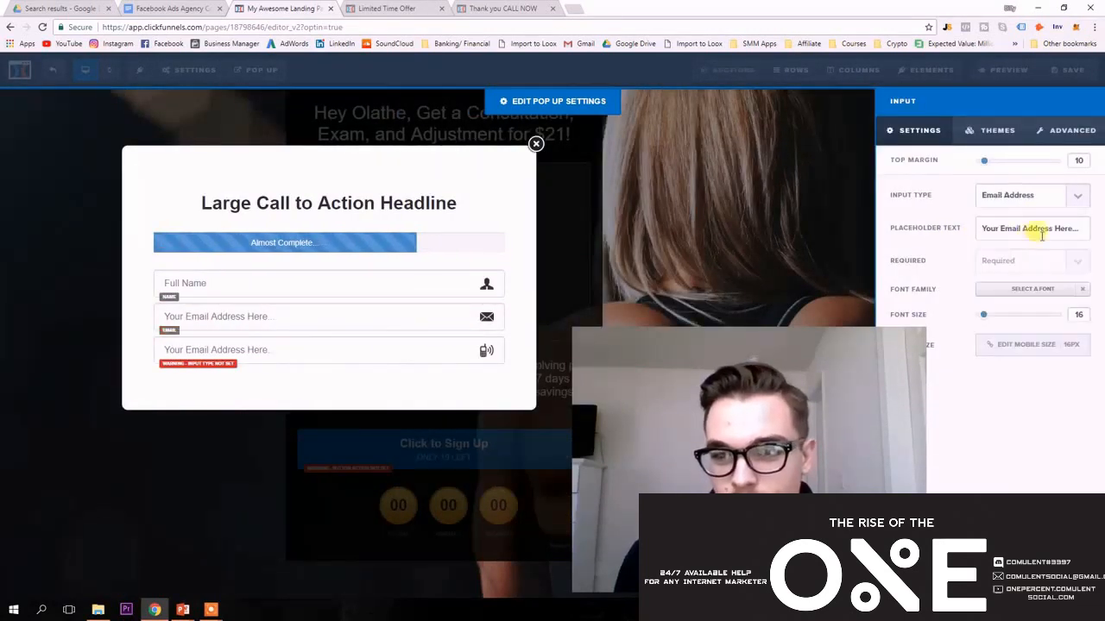
type("Email")
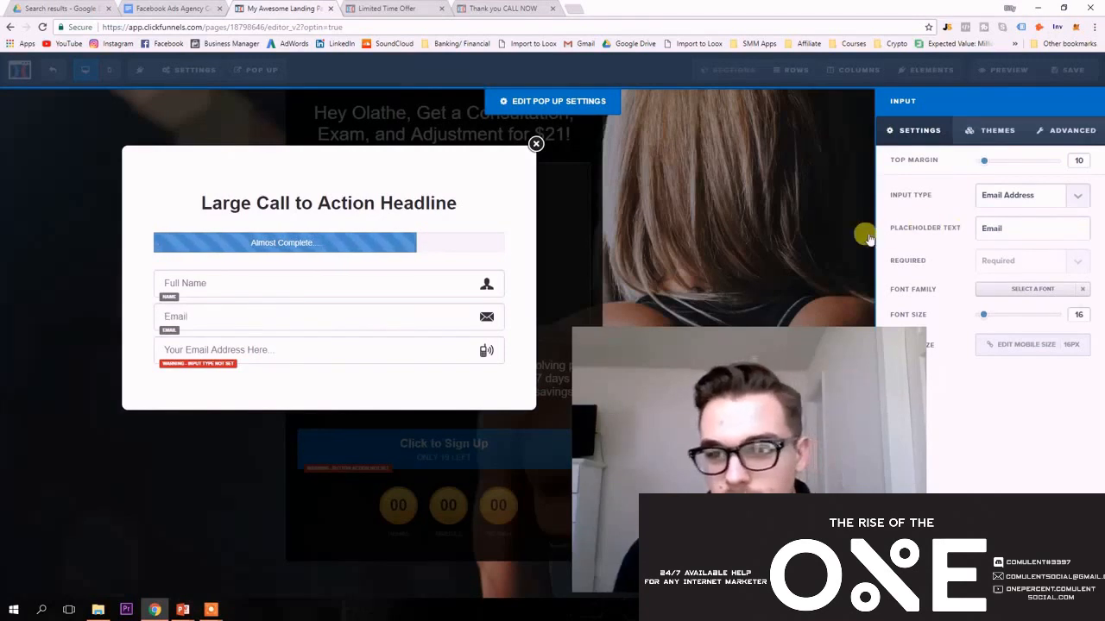
left_click(867, 238)
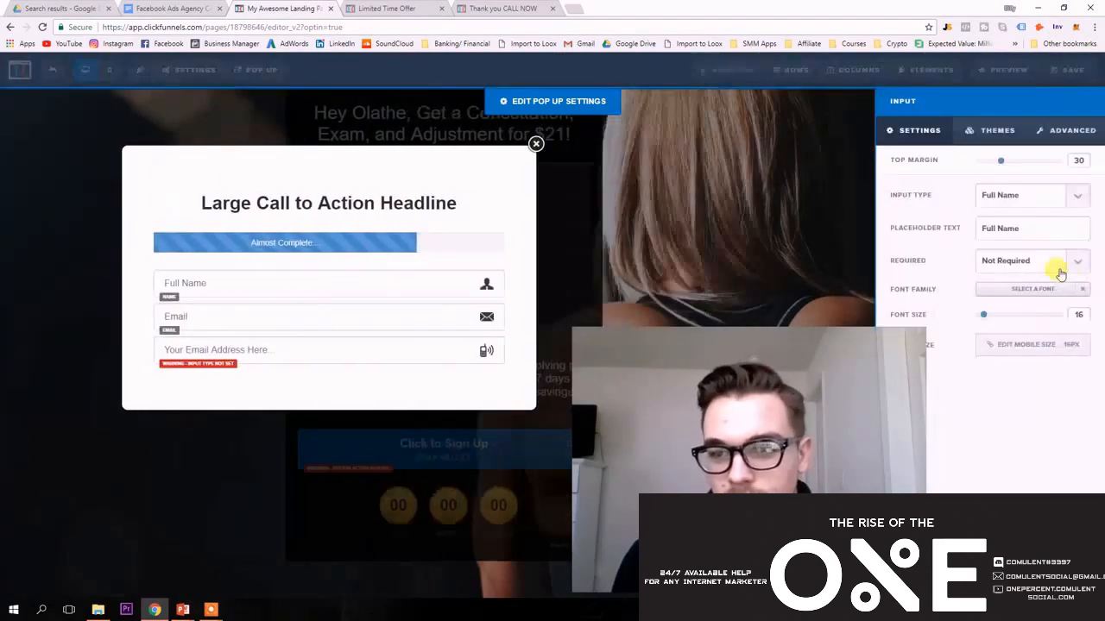
- Make the Full Name field required
left_click(1054, 263)
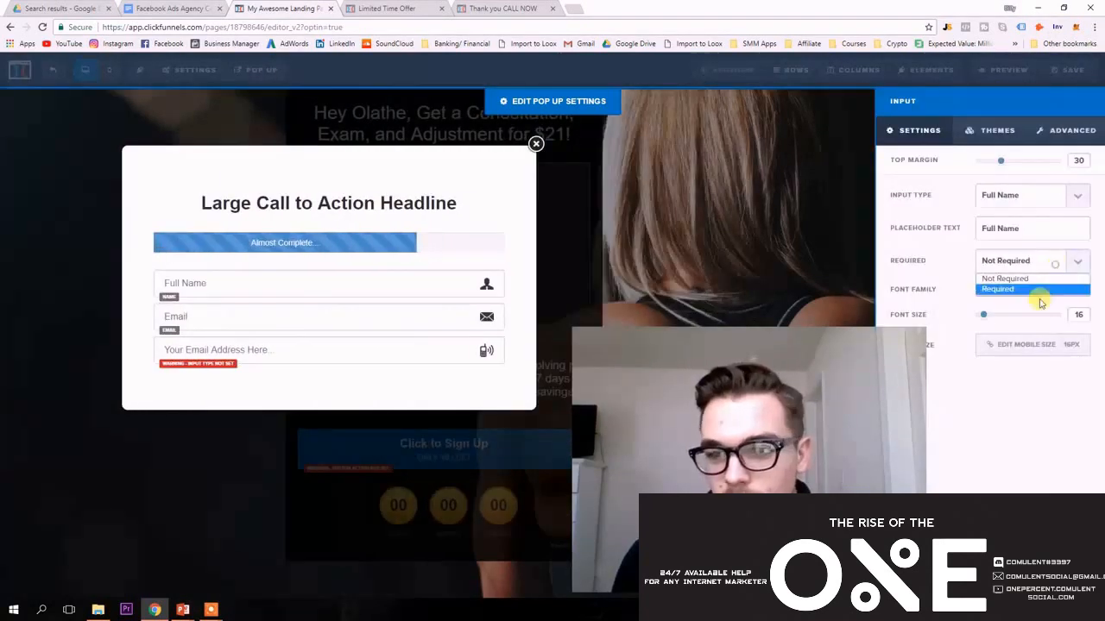
left_click(1031, 290)
left_click(621, 299)
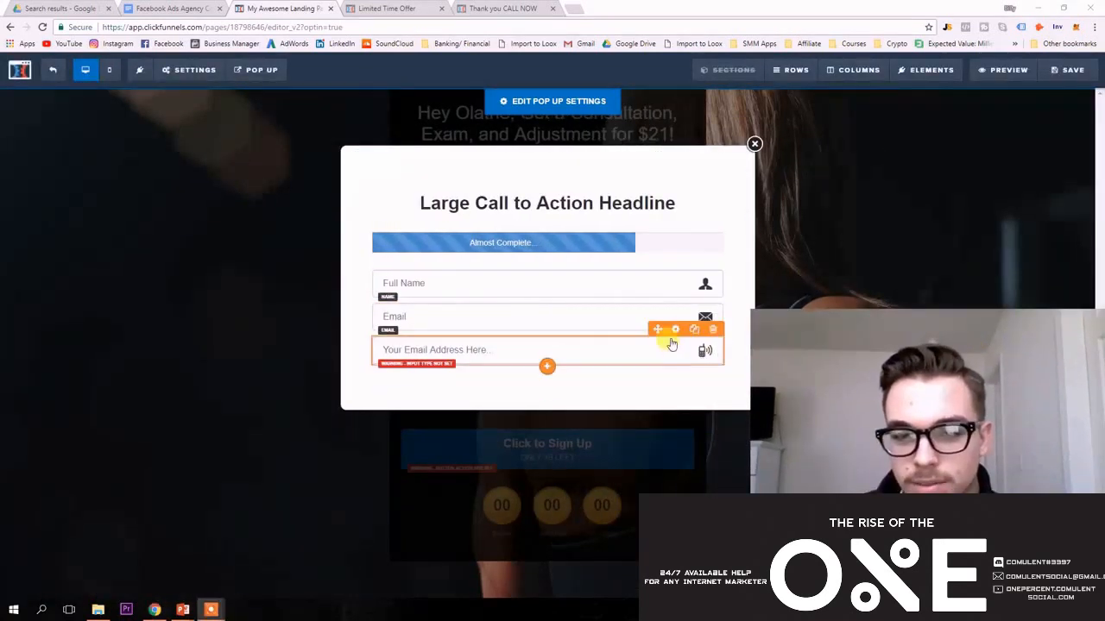
- Make the phone-icon field required and save the page, dismissing the SEO meta data settings
left_click(675, 328)
left_click(1023, 261)
left_click(1008, 290)
left_click(1070, 70)
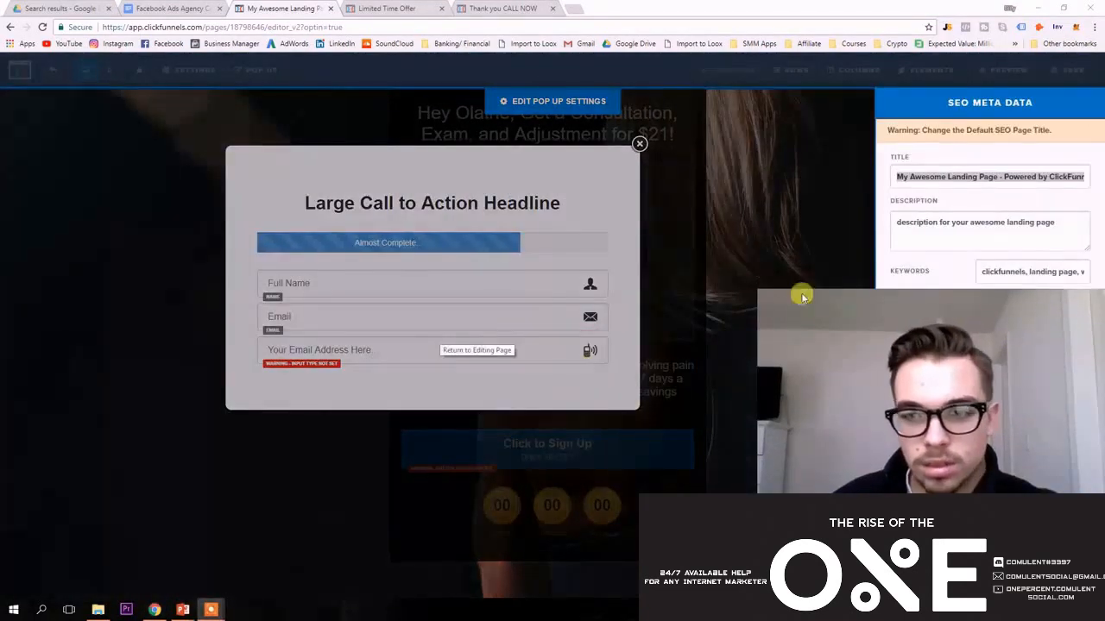
left_click(649, 324)
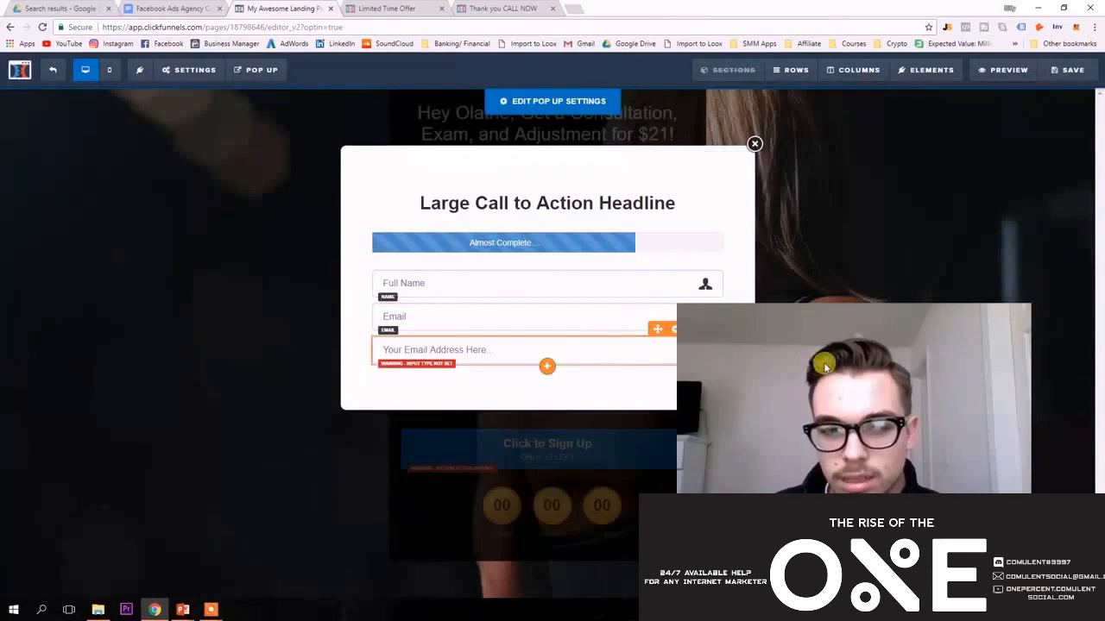
- Set the placeholder text of the phone-icon field to "Phone"
left_click(604, 354)
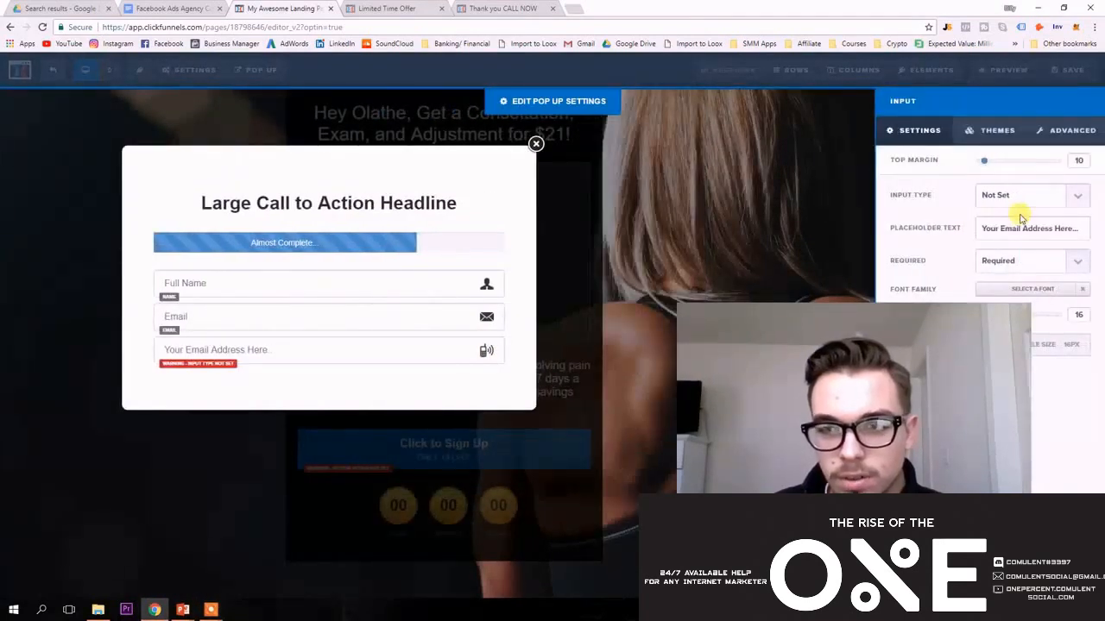
triple_click(986, 228)
type("Ph")
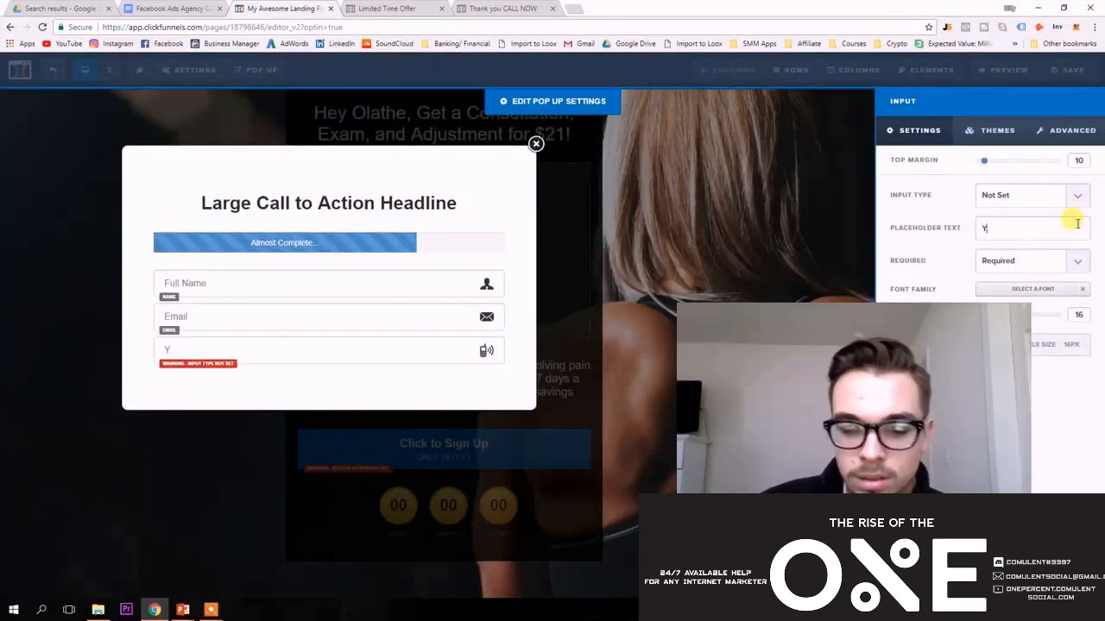
type("one")
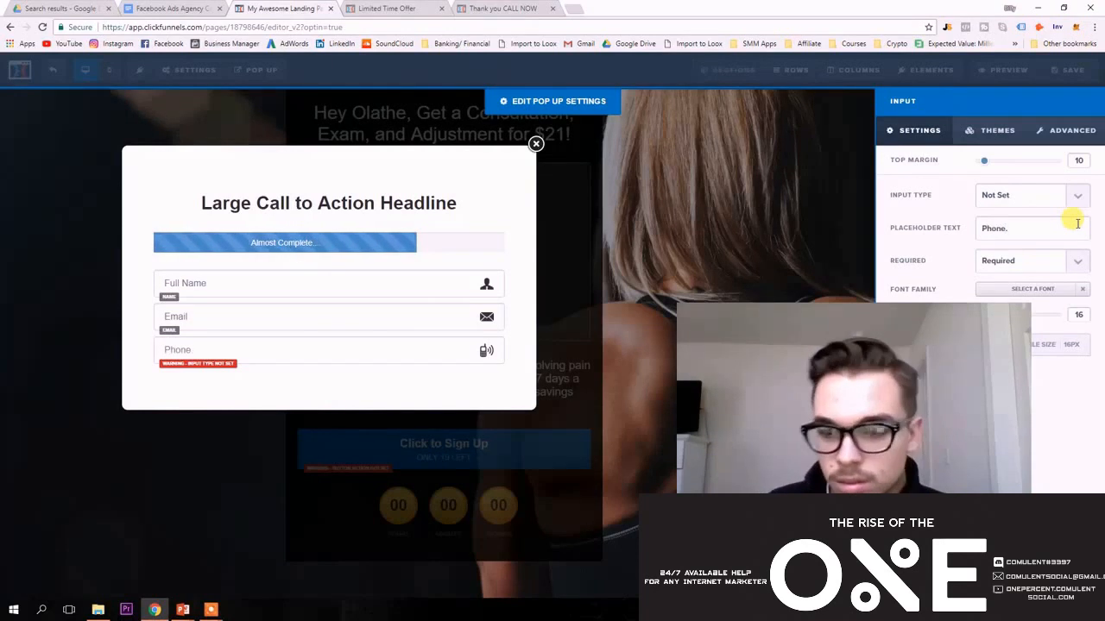
left_click(1071, 69)
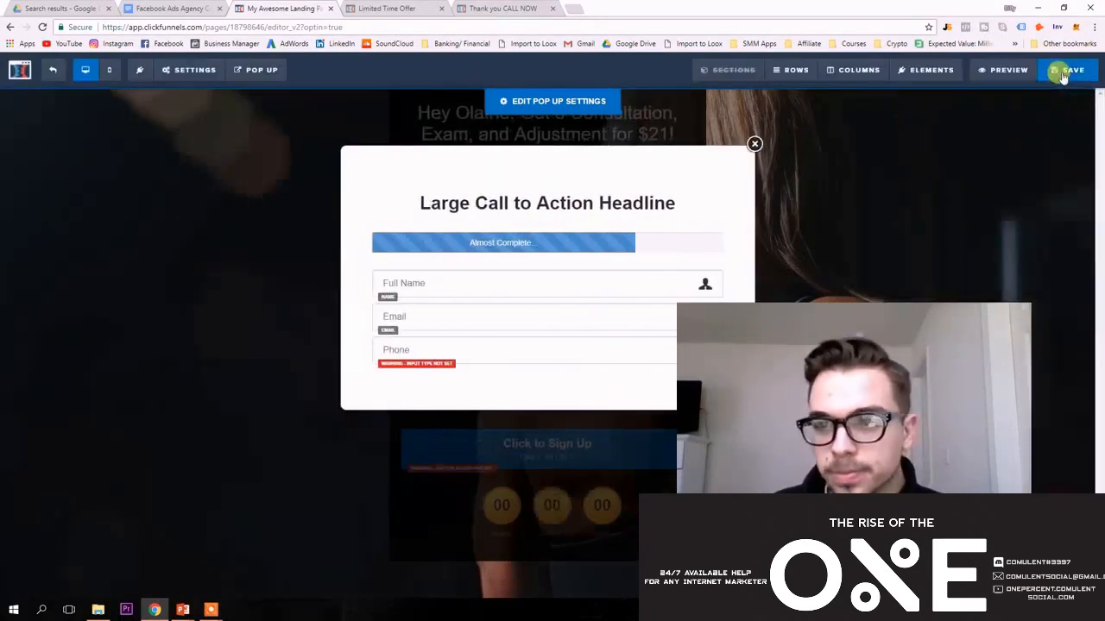
left_click(670, 202)
left_click(676, 187)
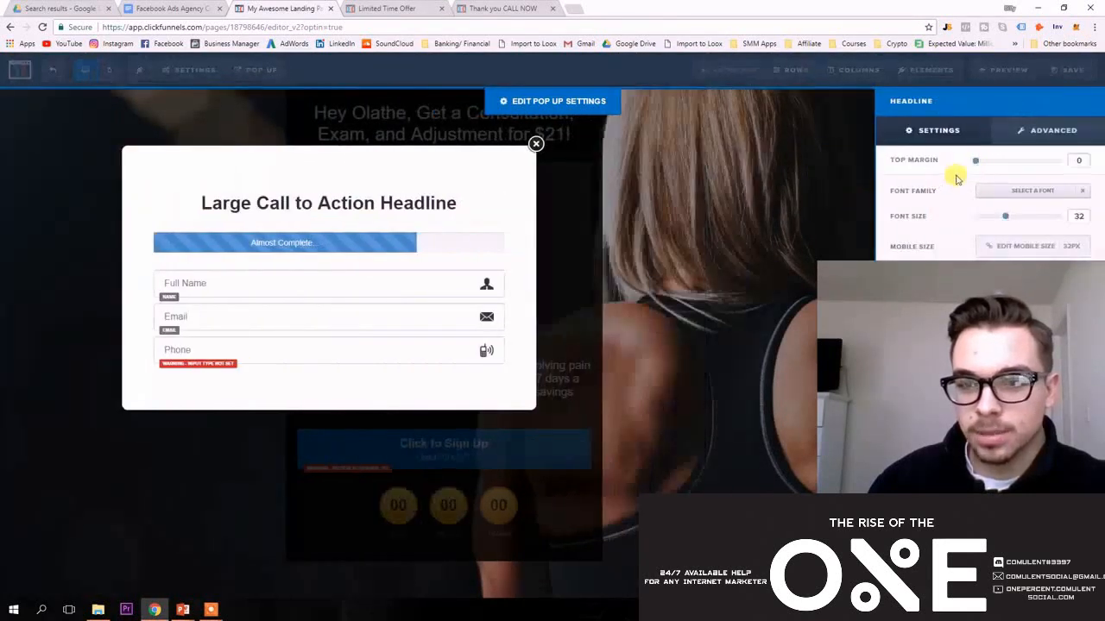
left_click(772, 249)
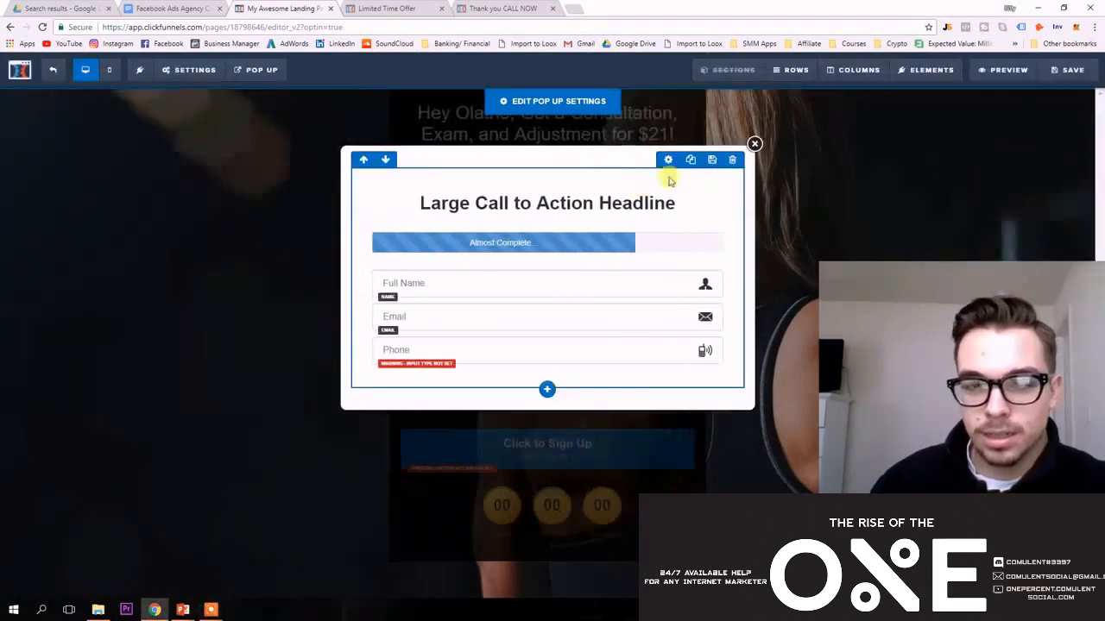
- Set the top padding of the pop-up's row to 0 and shrink its bottom padding to a small value
left_click(668, 160)
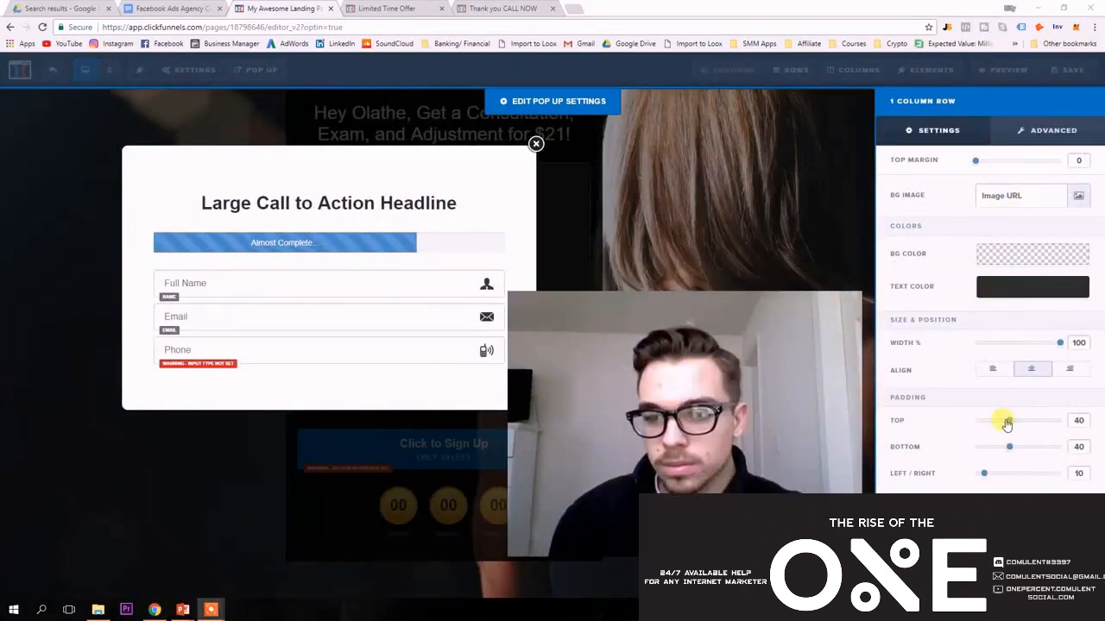
left_click_drag(1007, 423, 973, 423)
left_click(546, 335)
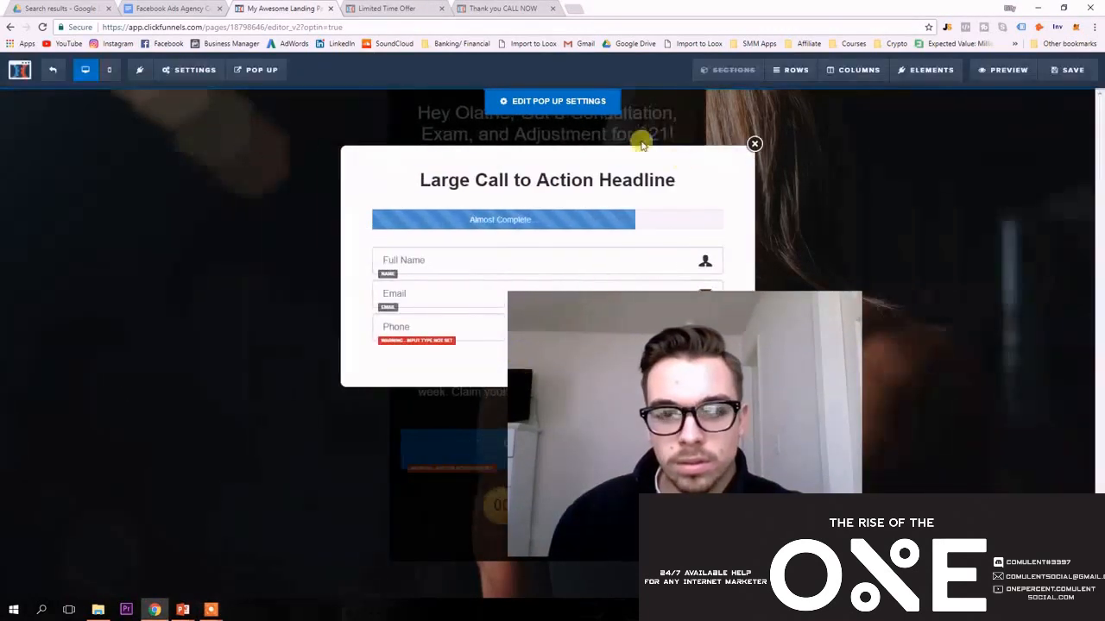
mouse_move(646, 178)
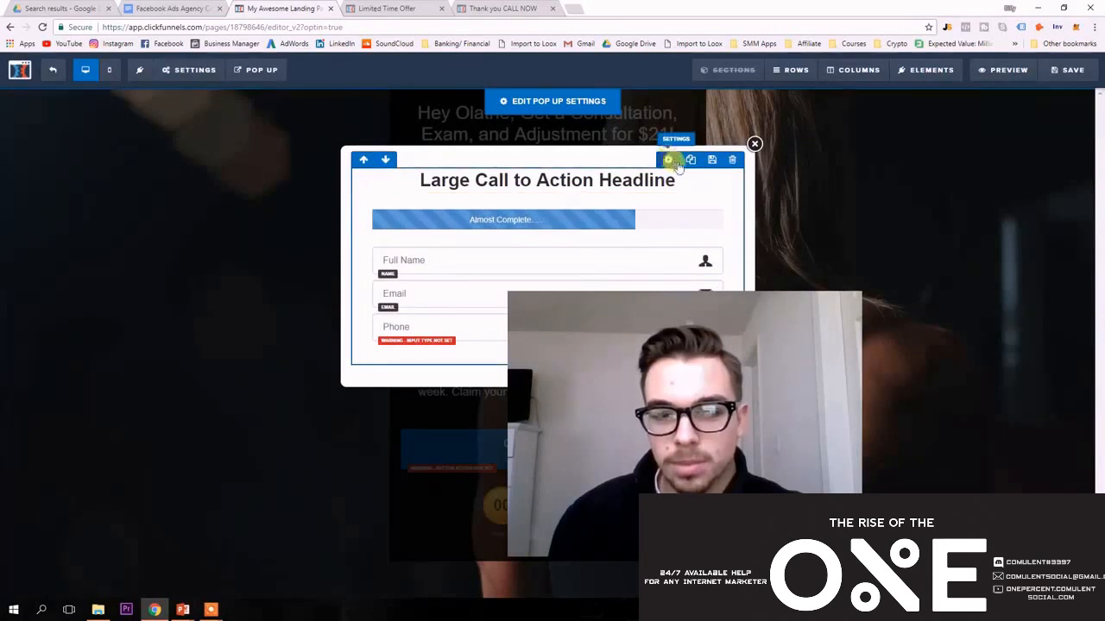
left_click(669, 160)
left_click_drag(1005, 450, 984, 454)
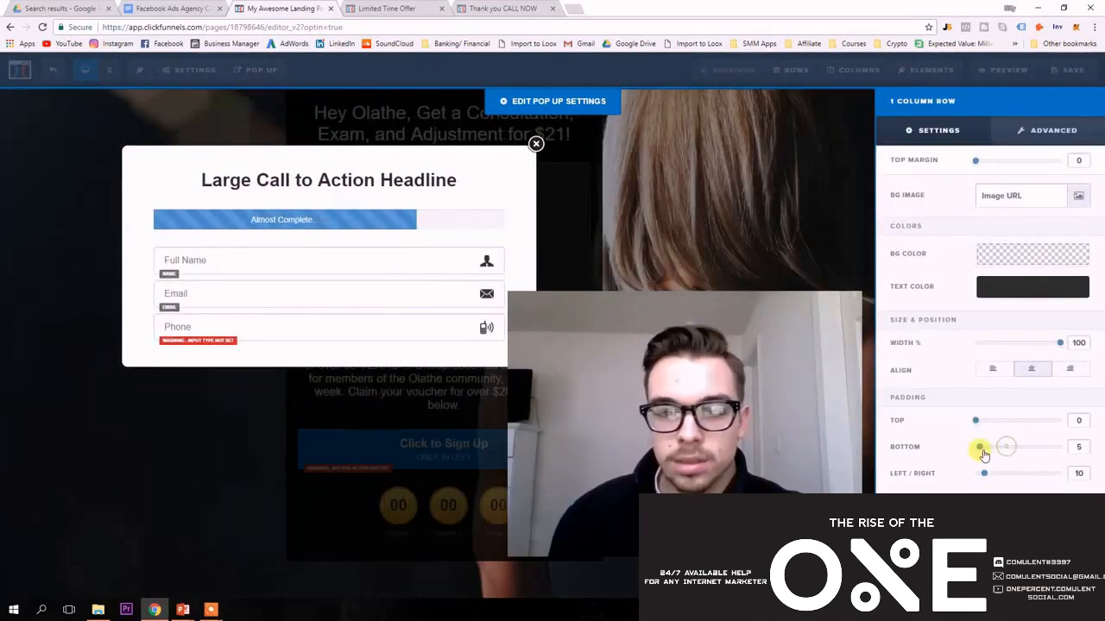
left_click(802, 206)
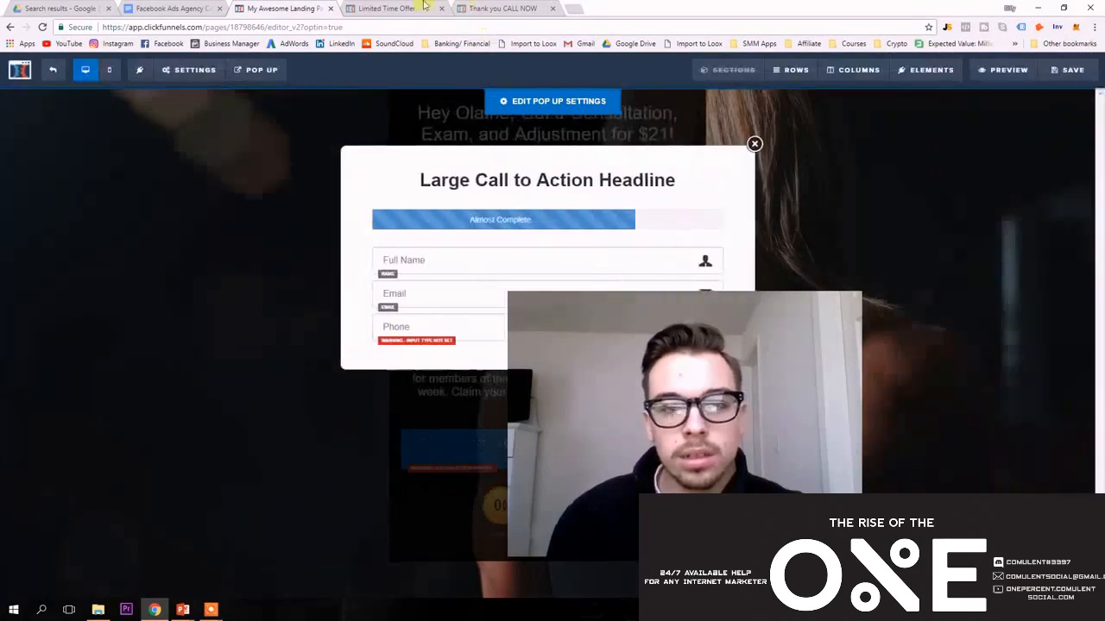
- Replace the pop-up headline with "Where Should We Send Your Voucher?", copied from the Limited Time Offer page
left_click(423, 9)
right_click(441, 79)
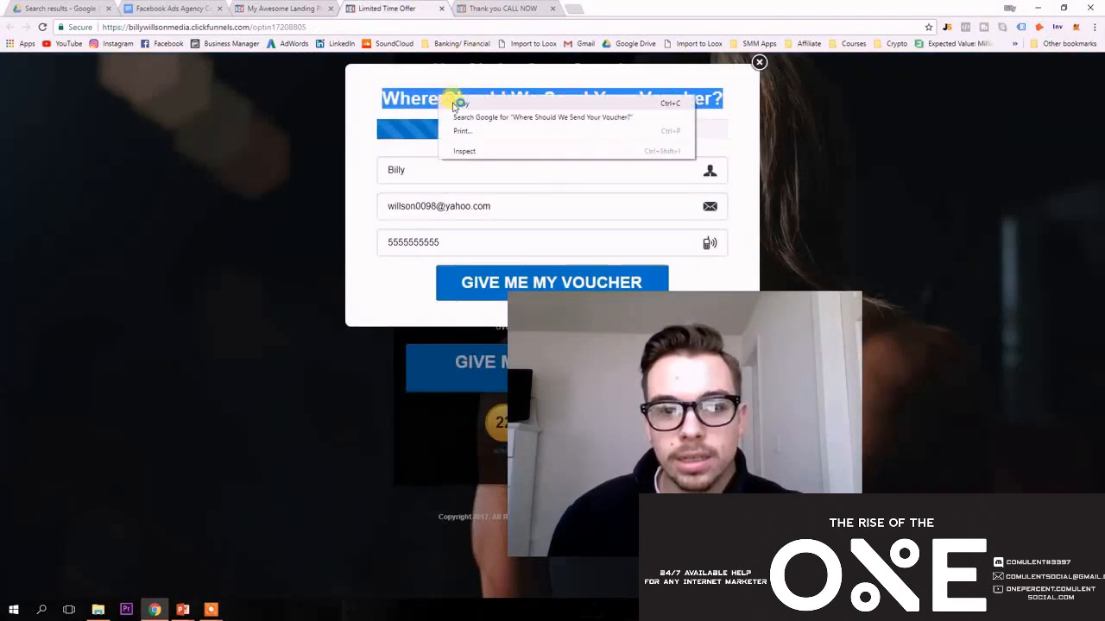
left_click(289, 8)
left_click(472, 180)
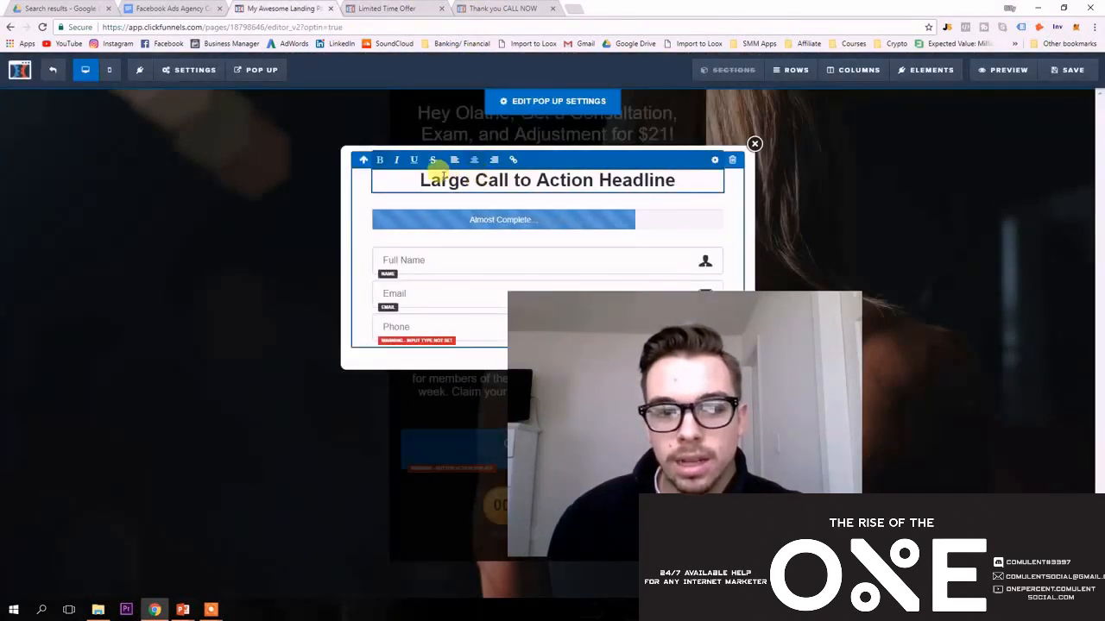
left_click_drag(417, 179, 722, 178)
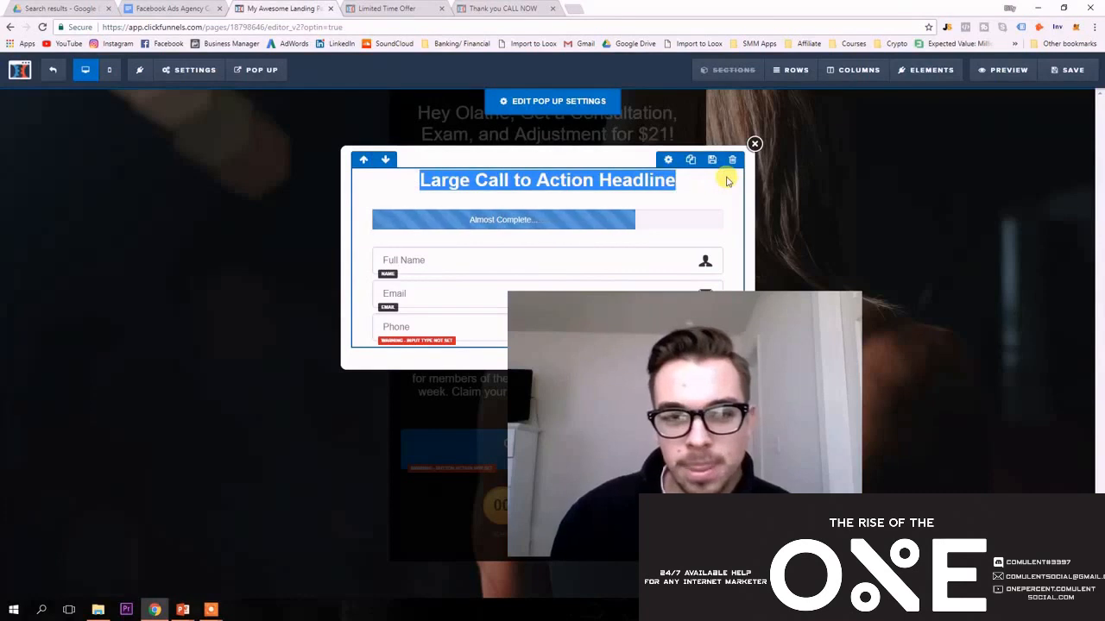
left_click(754, 183)
left_click(699, 182)
left_click_drag(694, 180, 449, 183)
key("BackSpace")
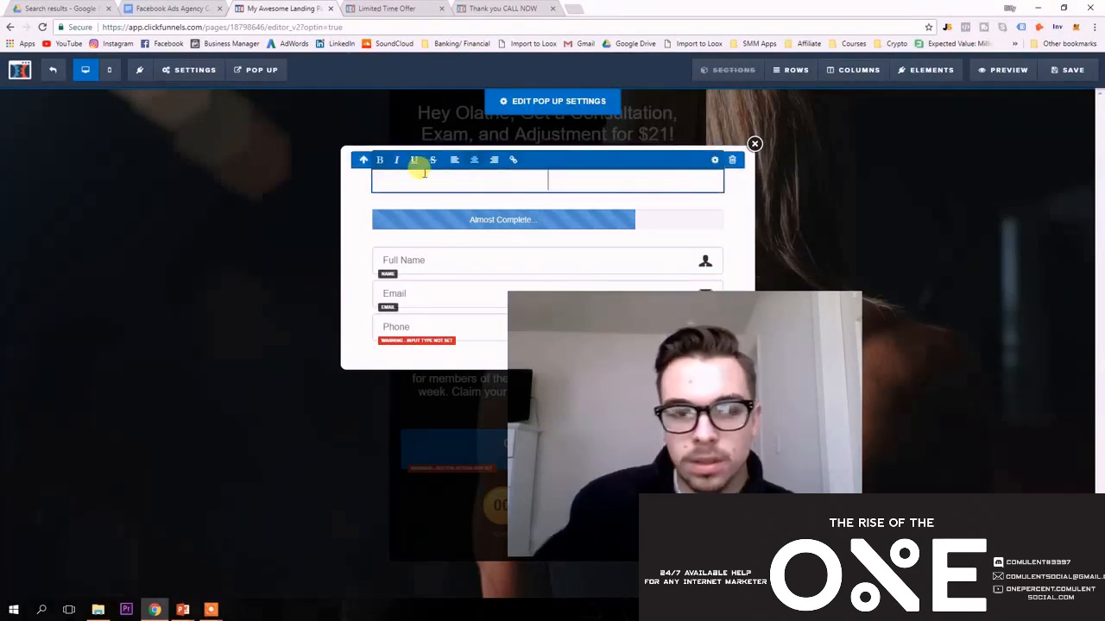
type("Where Should We Send Your Voucher?")
left_click(958, 191)
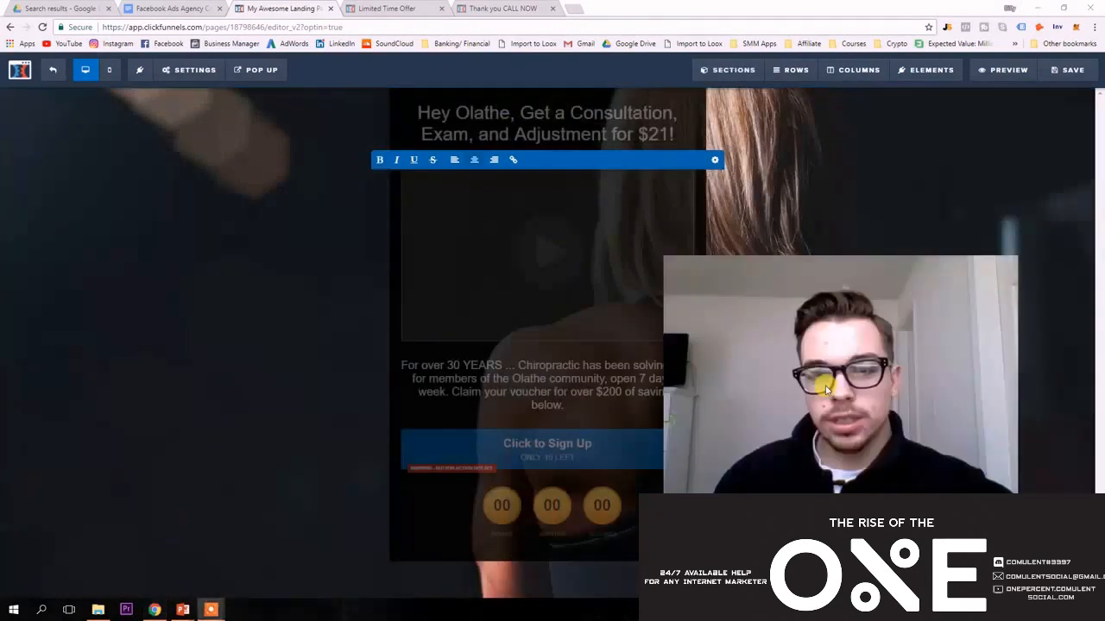
- Save the page, return to the funnel steps and reopen the Optin page for editing
left_click(1070, 70)
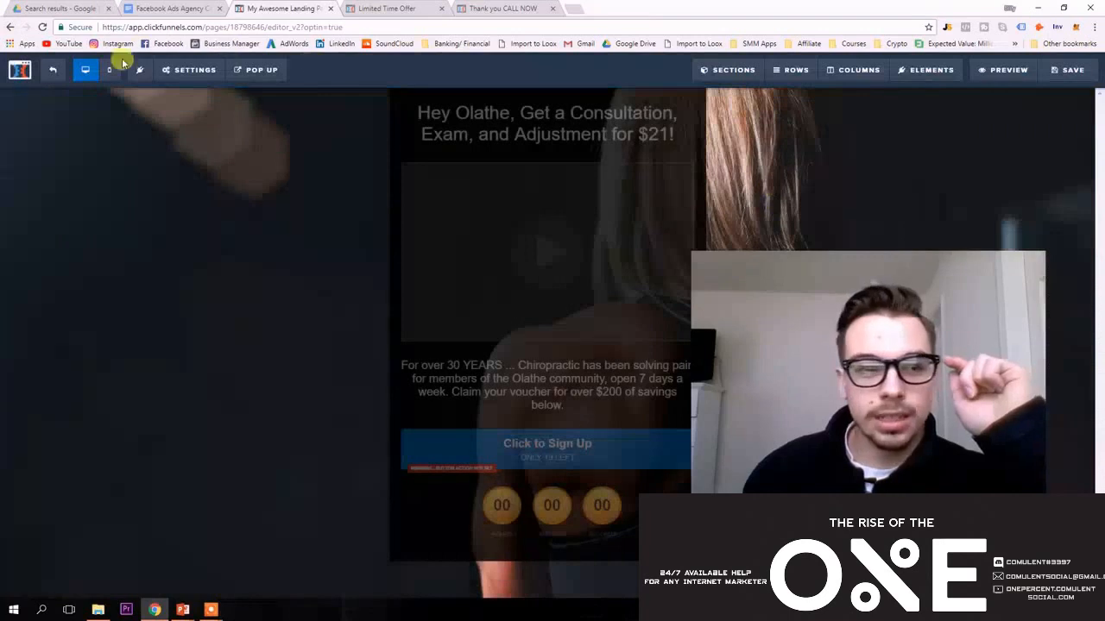
left_click(54, 69)
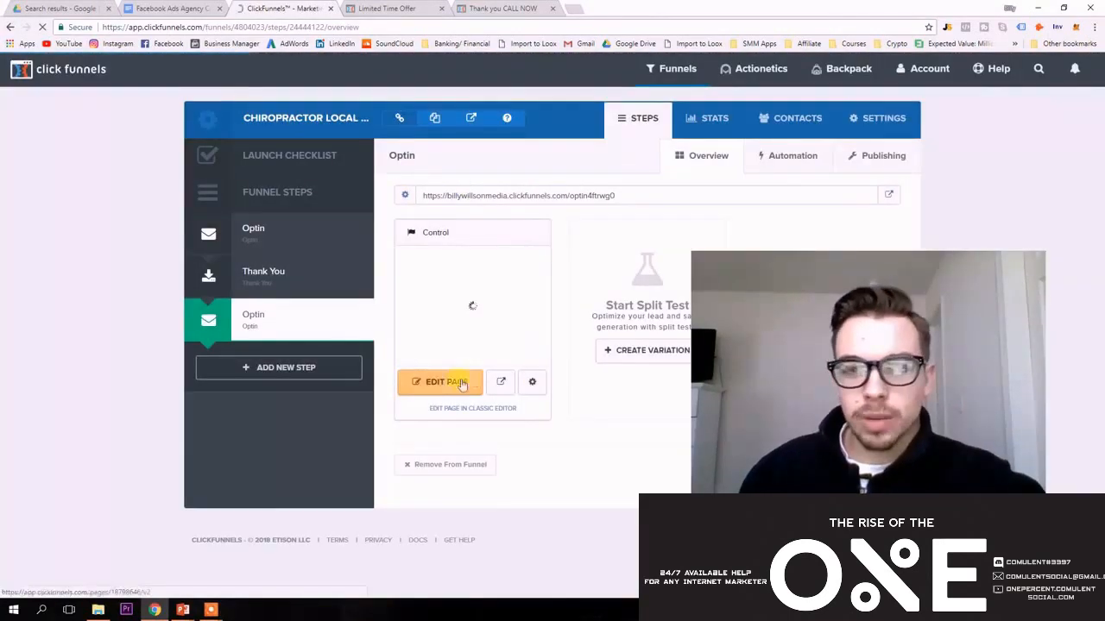
left_click(451, 383)
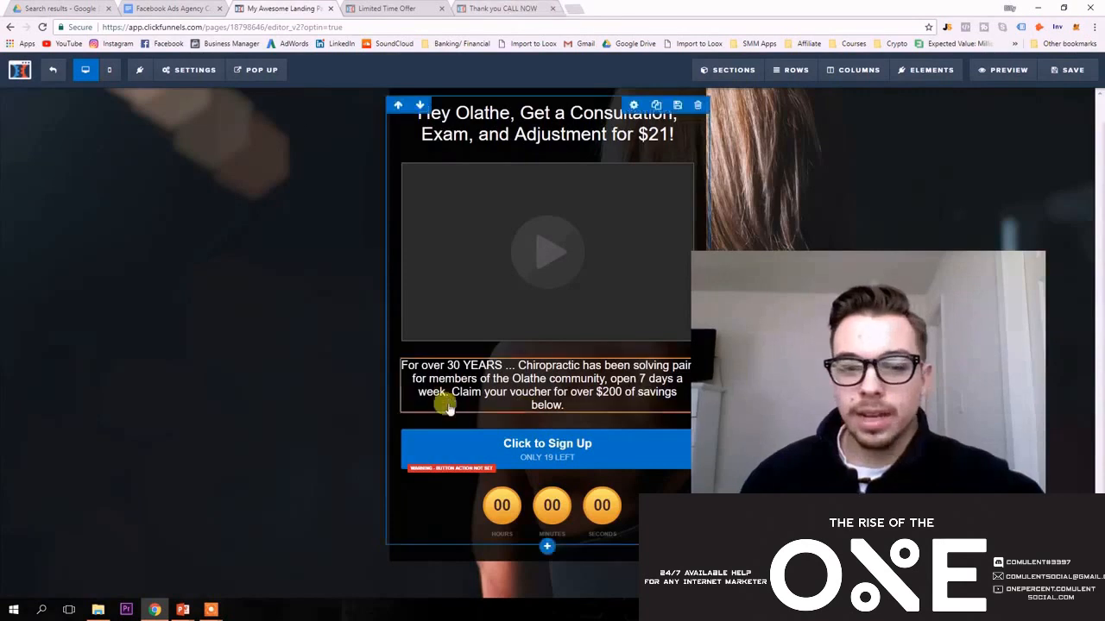
- Set the main sign-up button's action to Open the Pop Up and save the page, dismissing the SEO meta data settings
left_click(559, 443)
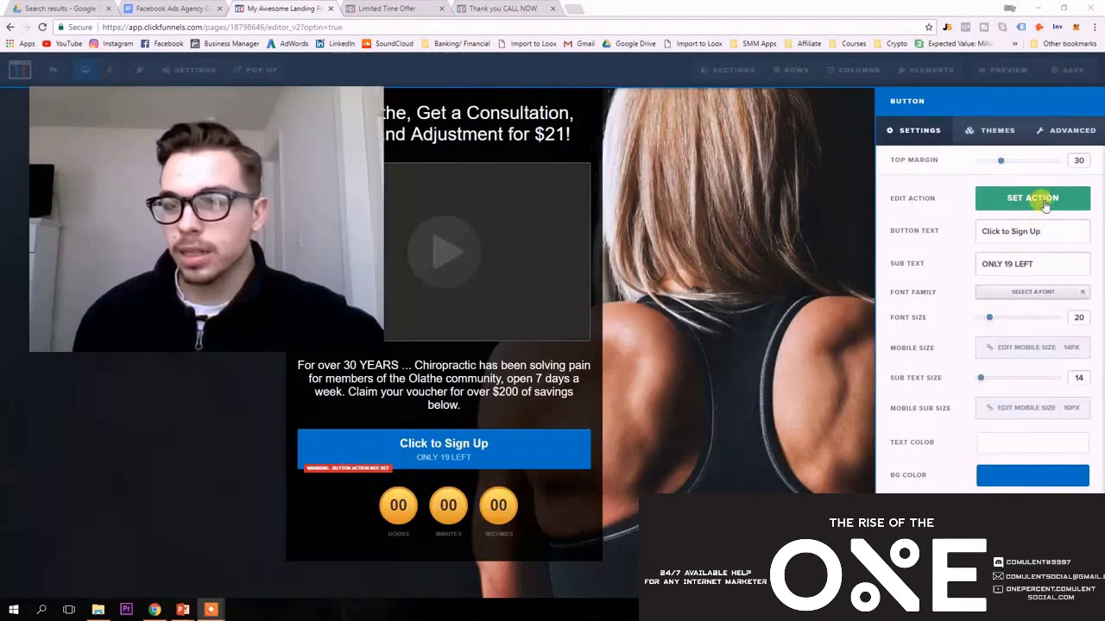
left_click(1040, 200)
left_click(992, 161)
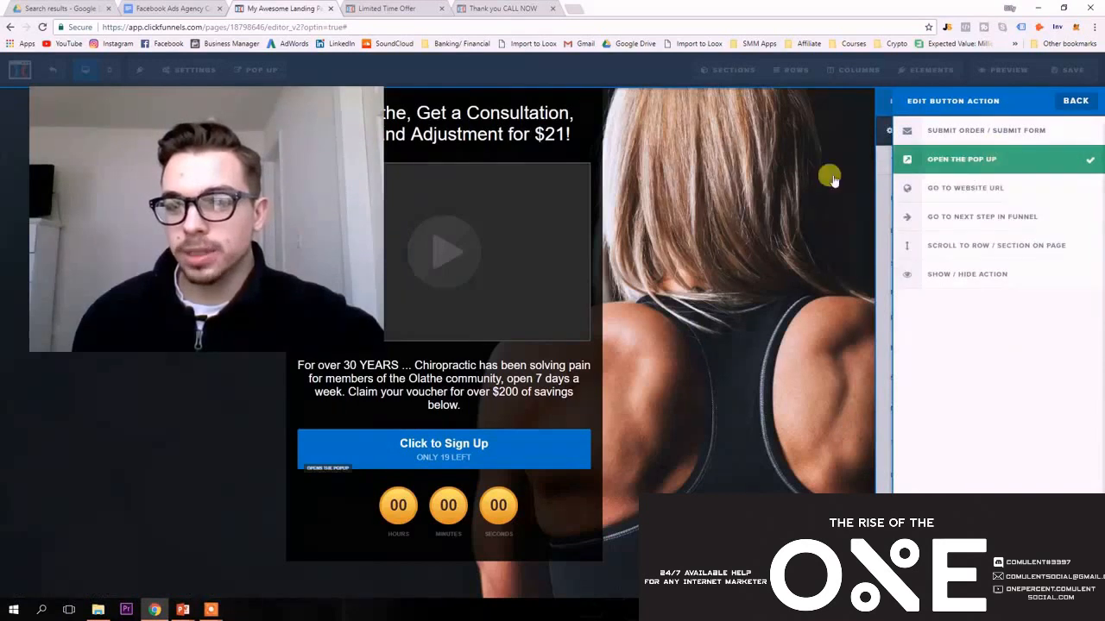
left_click(1070, 70)
left_click(197, 69)
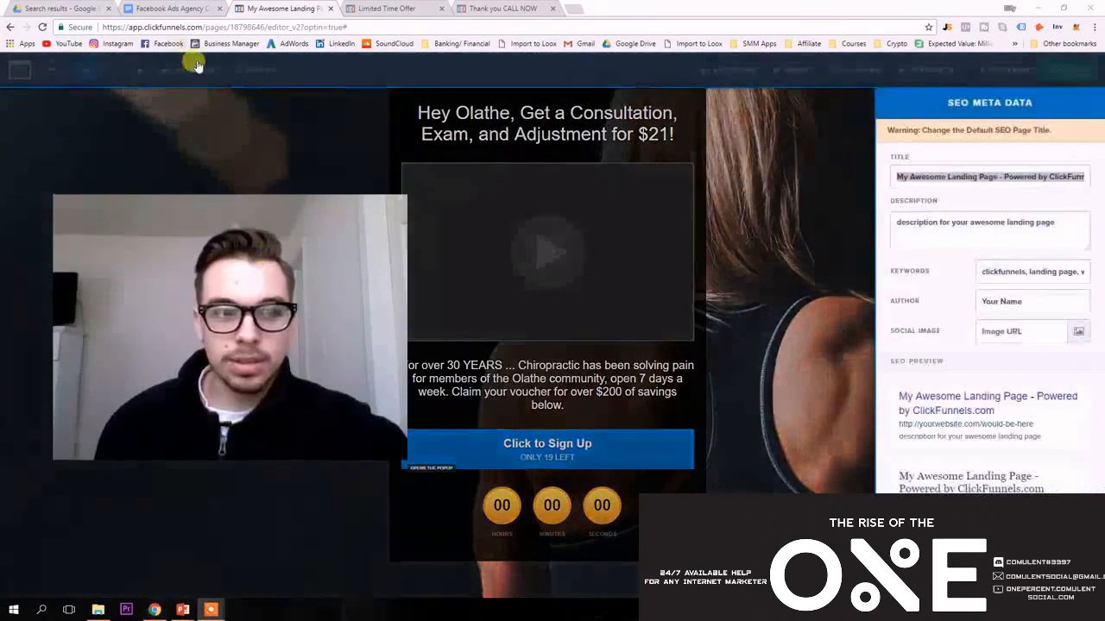
left_click(730, 217)
- Show the pop-up and add a button element below its Phone field
left_click(251, 71)
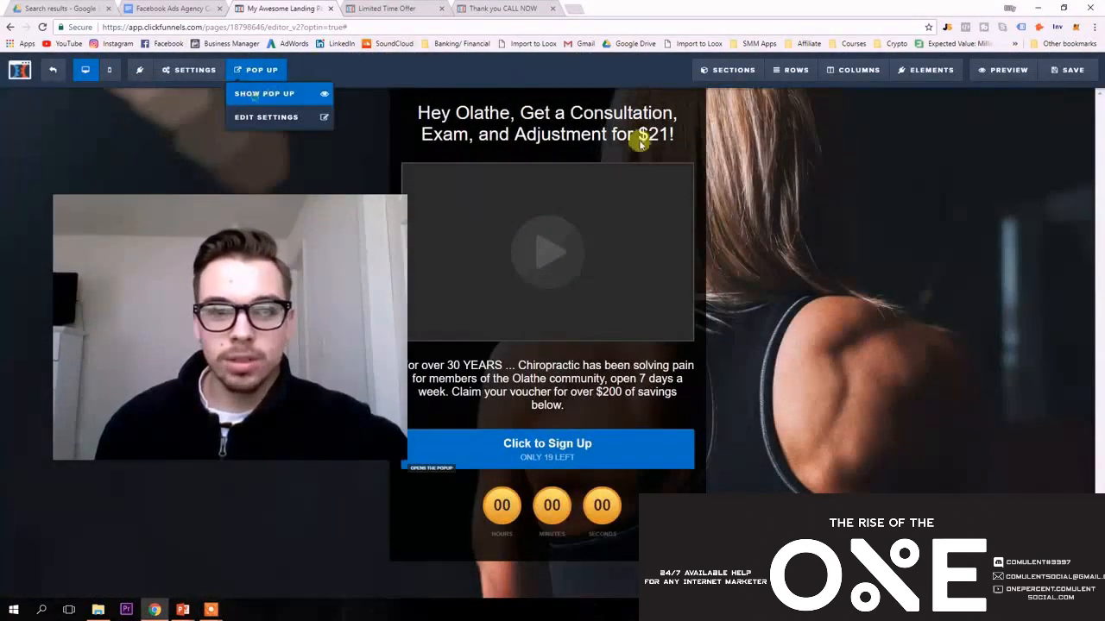
left_click(263, 92)
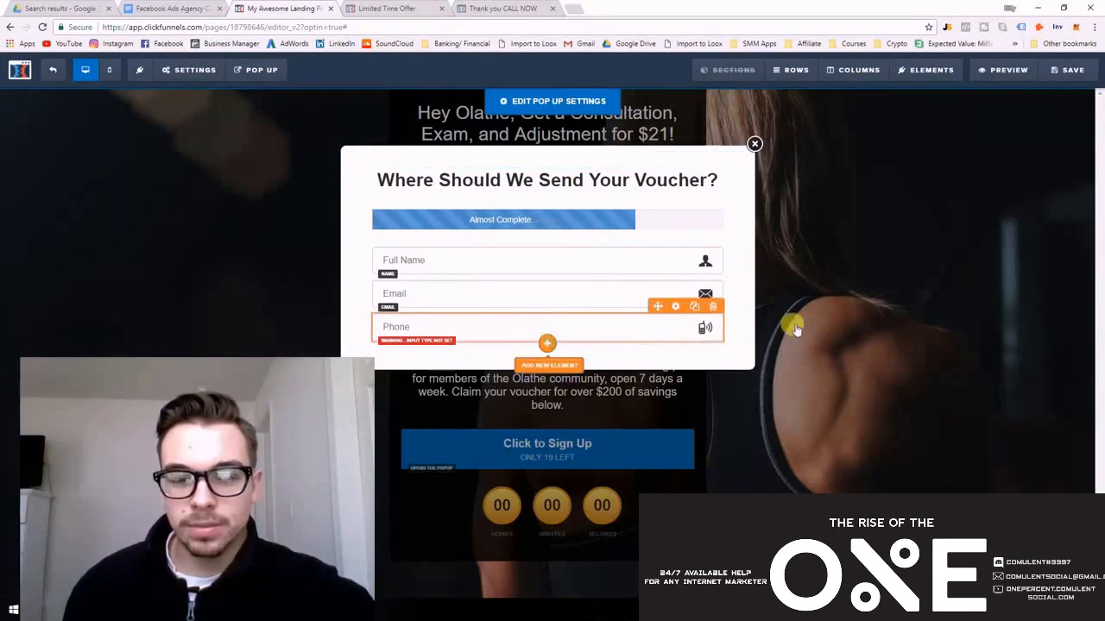
left_click(909, 105)
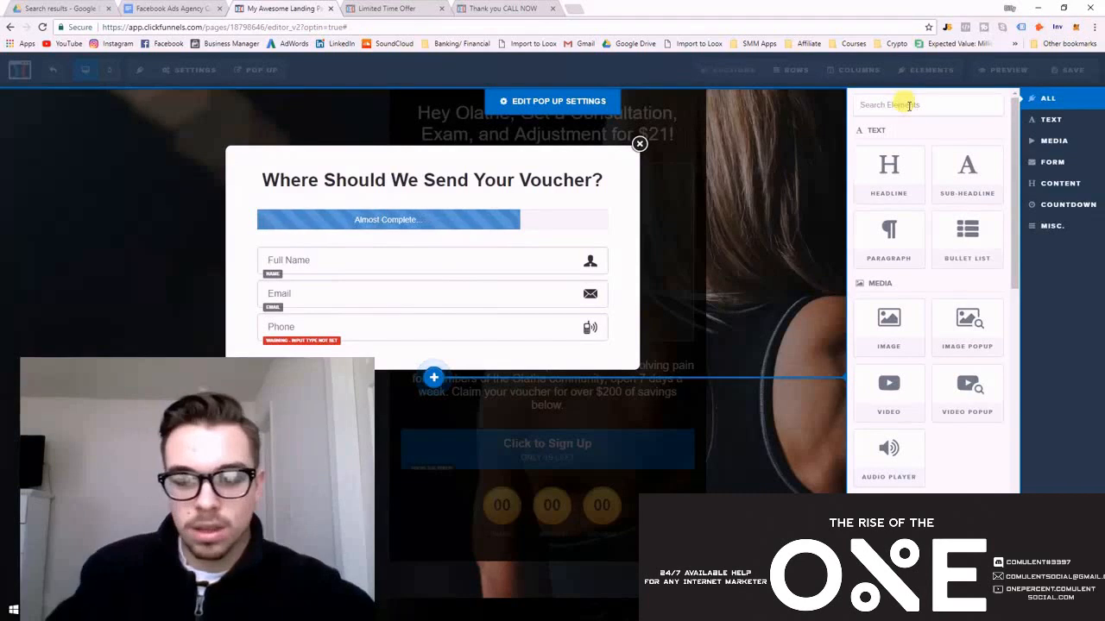
type("button")
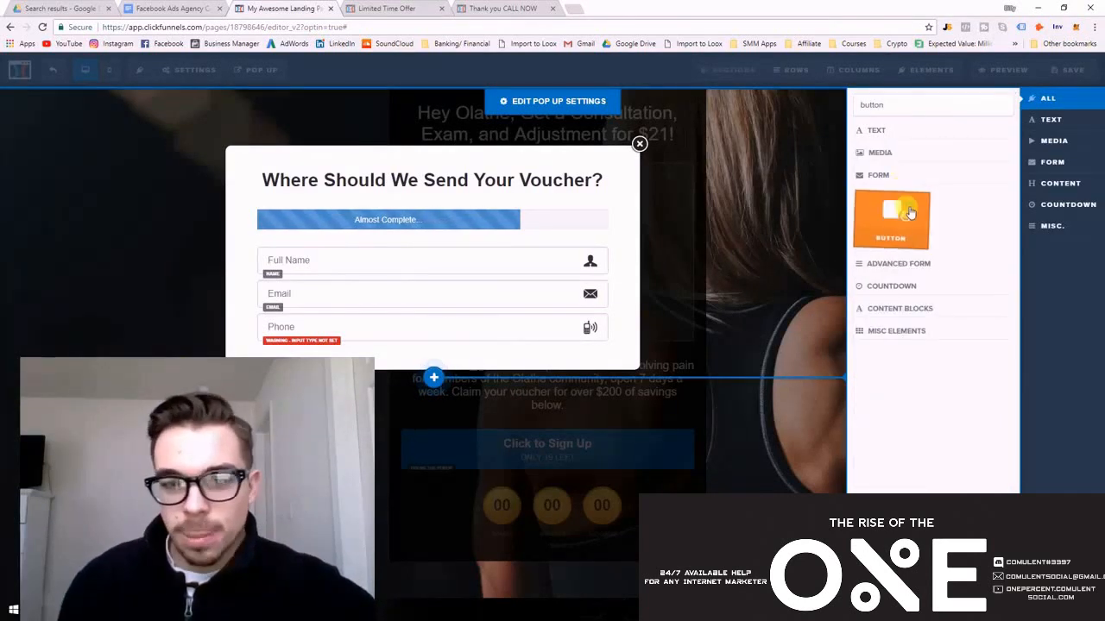
left_click(893, 212)
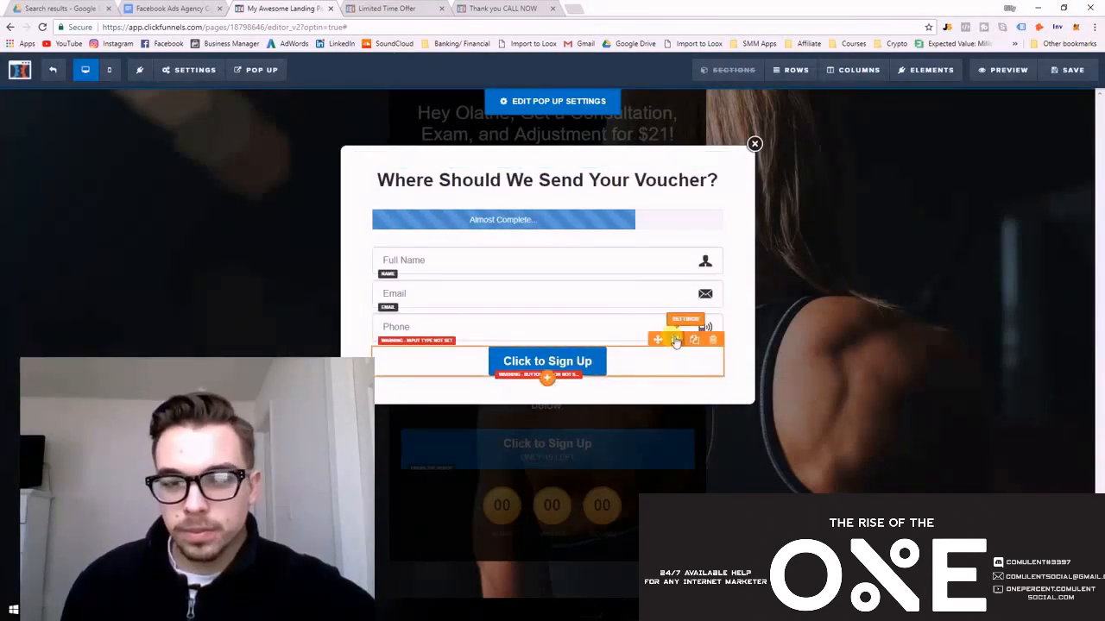
- Set the pop-up button's action to Submit Order / Submit Form
left_click(676, 341)
left_click(1032, 197)
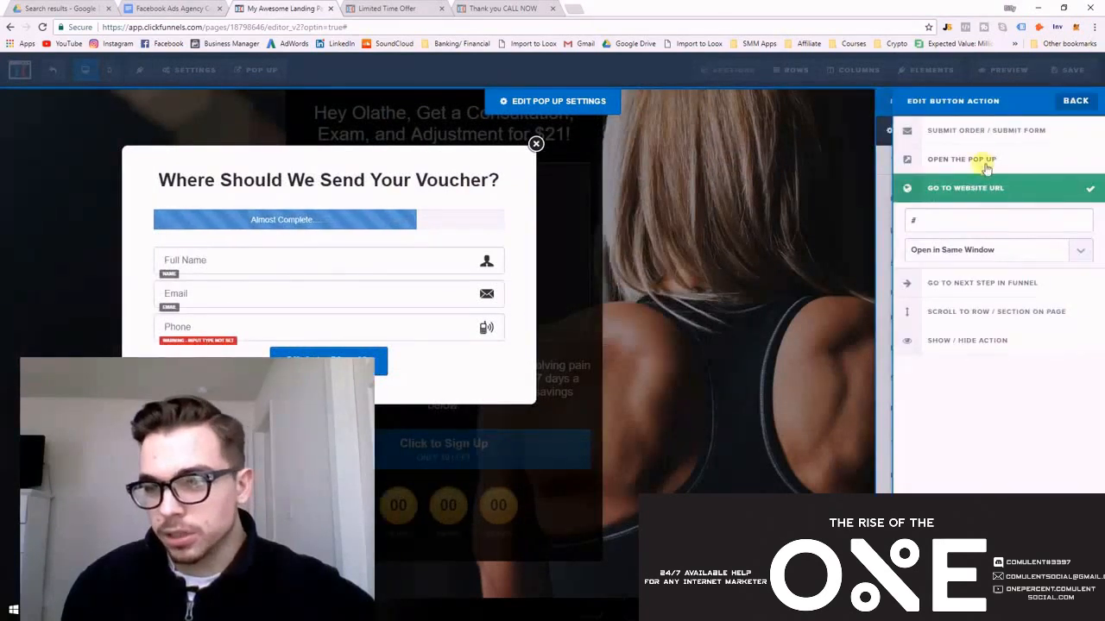
left_click(997, 130)
left_click(719, 252)
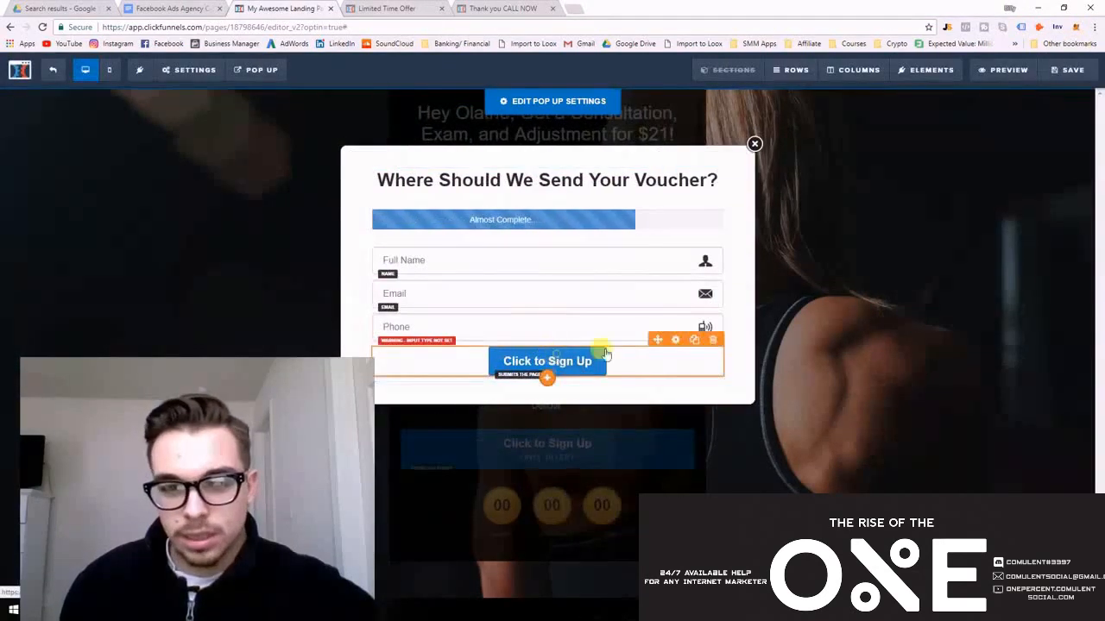
- Make the pop-up button span the full width of the form
left_click(677, 341)
left_click(1078, 130)
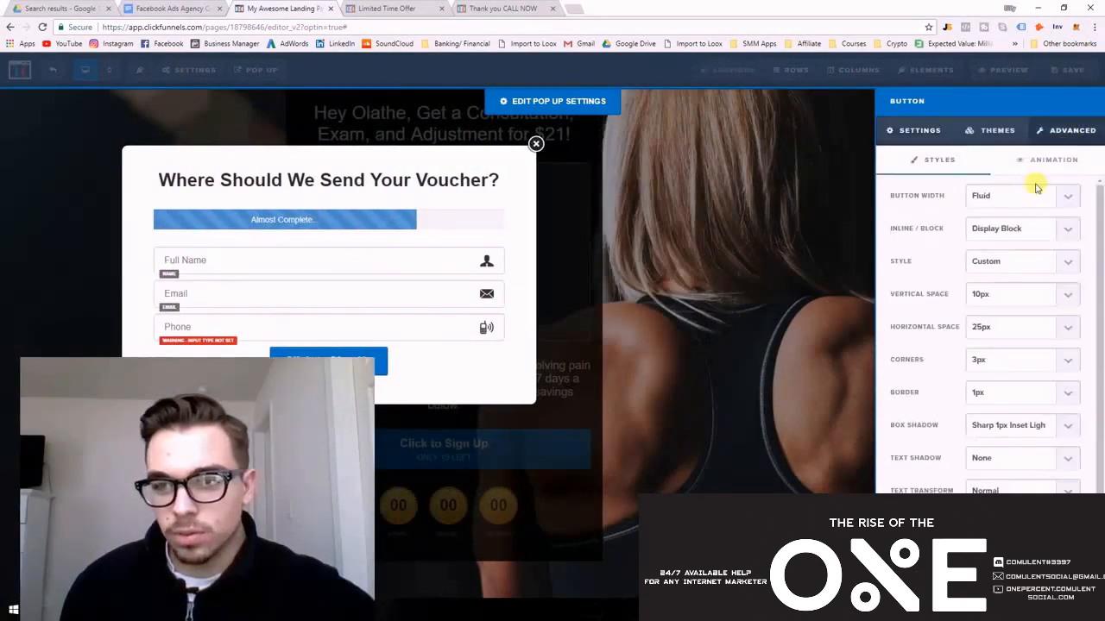
left_click(1016, 226)
left_click(708, 254)
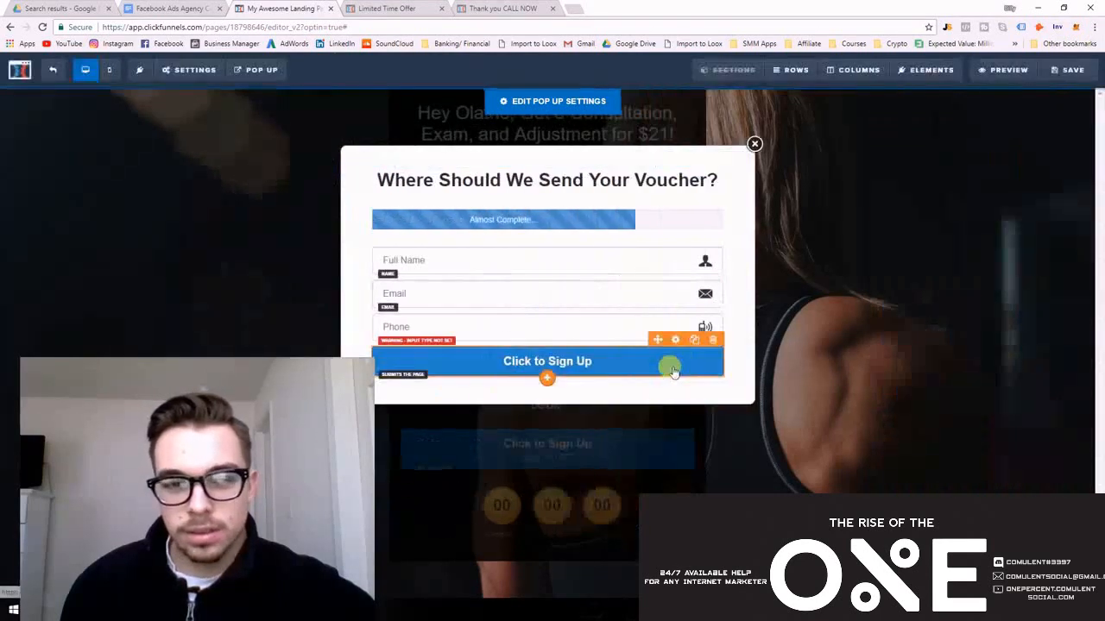
- Set the pop-up button's text to "Submit" and save the page, dismissing the SEO meta data settings
left_click(677, 342)
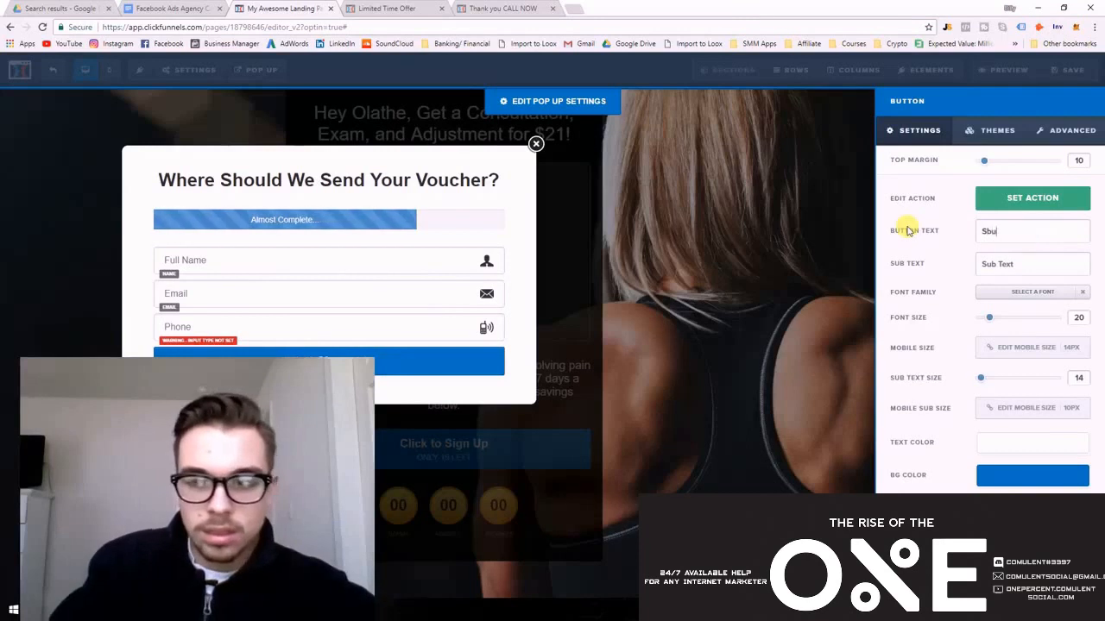
left_click(728, 239)
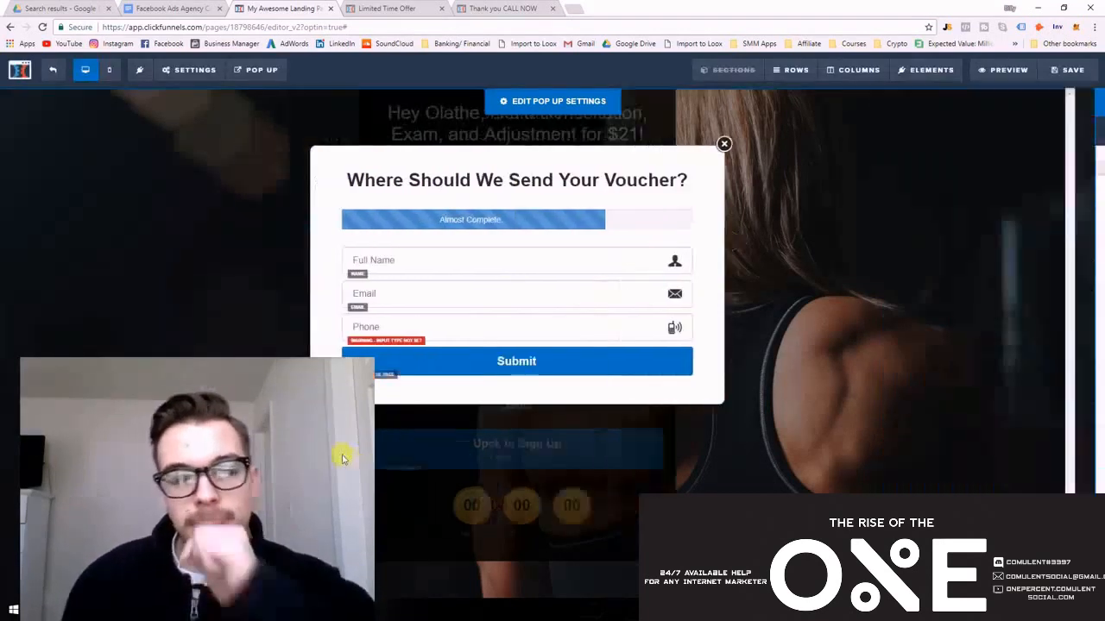
left_click(1091, 71)
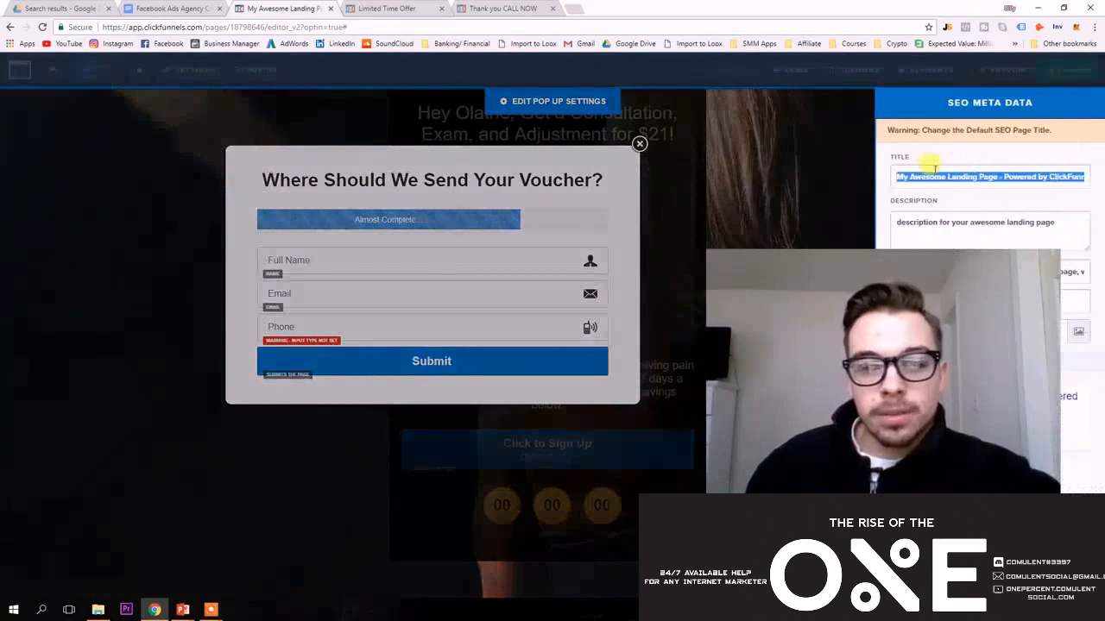
left_click(831, 181)
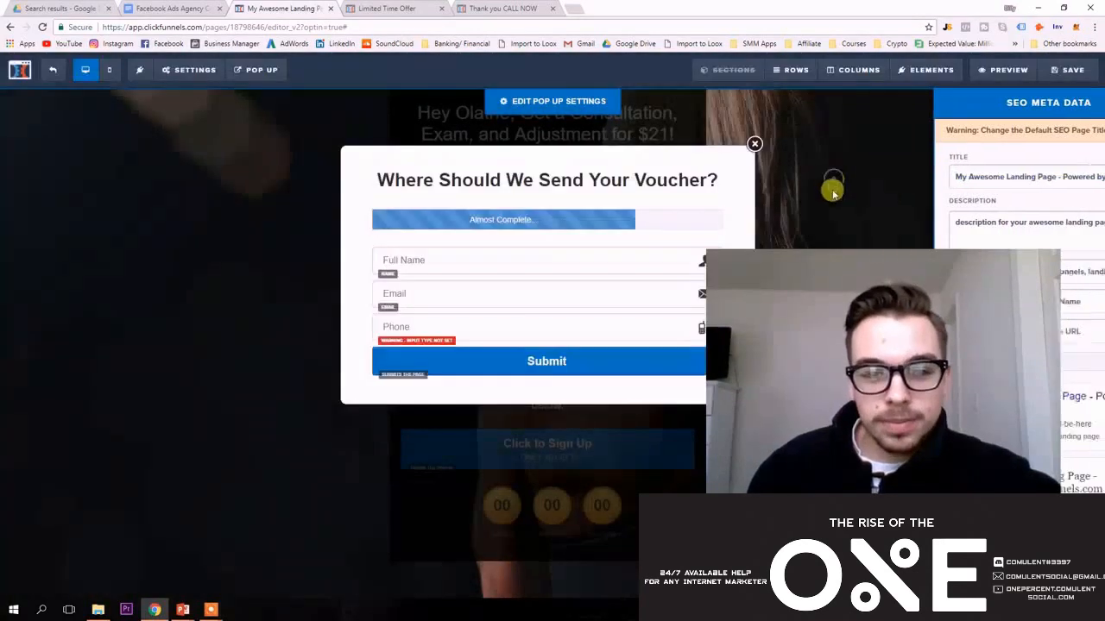
- Set the Phone field's input type to Phone Number and save the page
left_click(512, 330)
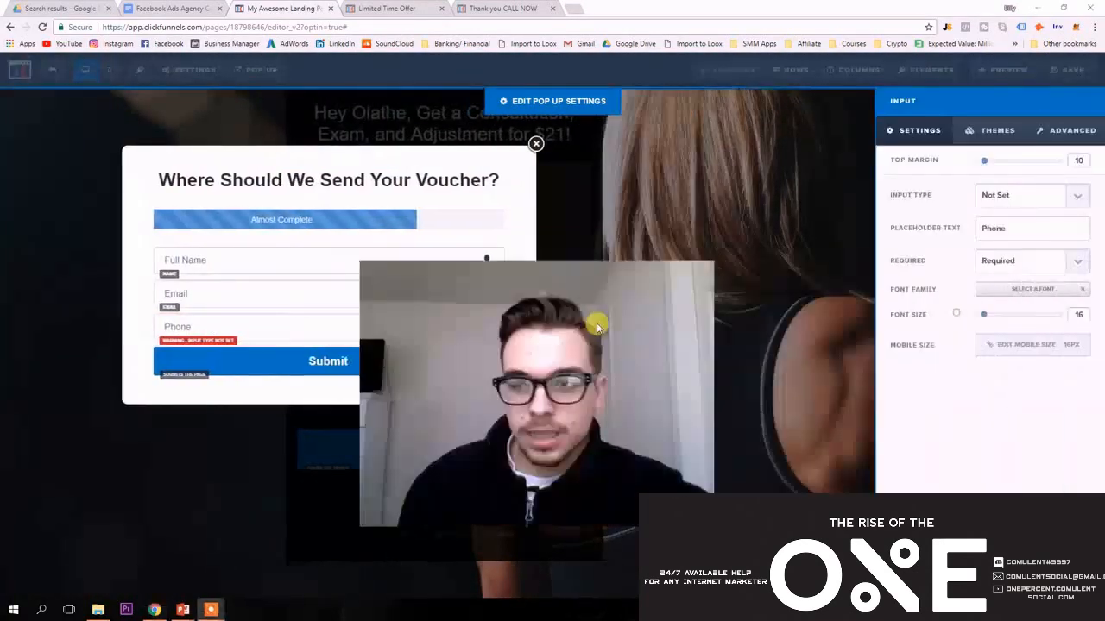
left_click(1001, 194)
left_click(1007, 264)
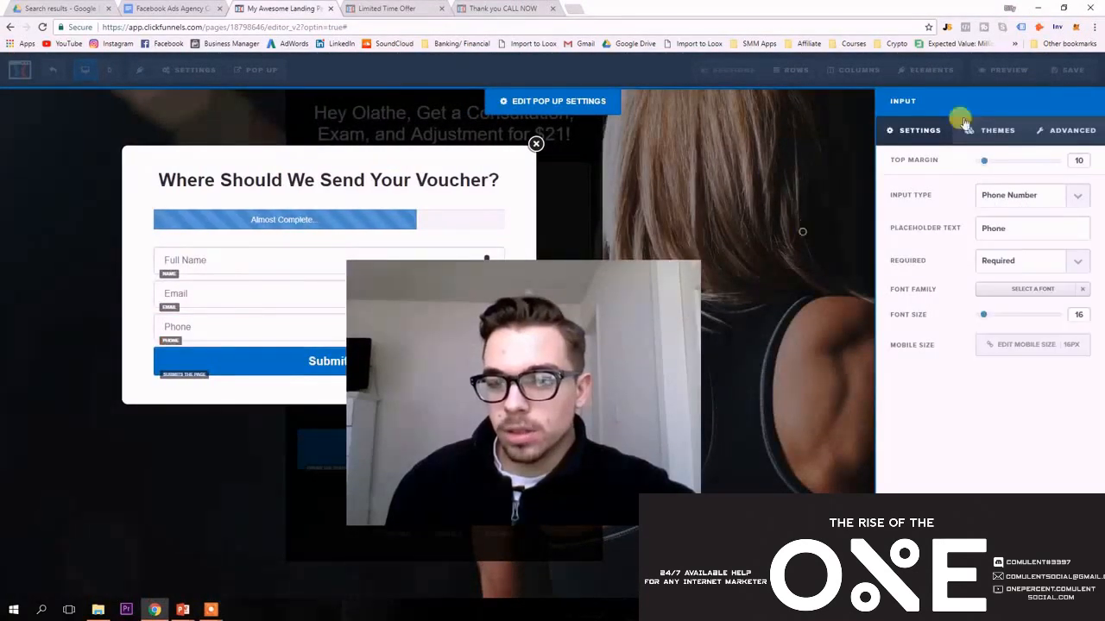
left_click(809, 227)
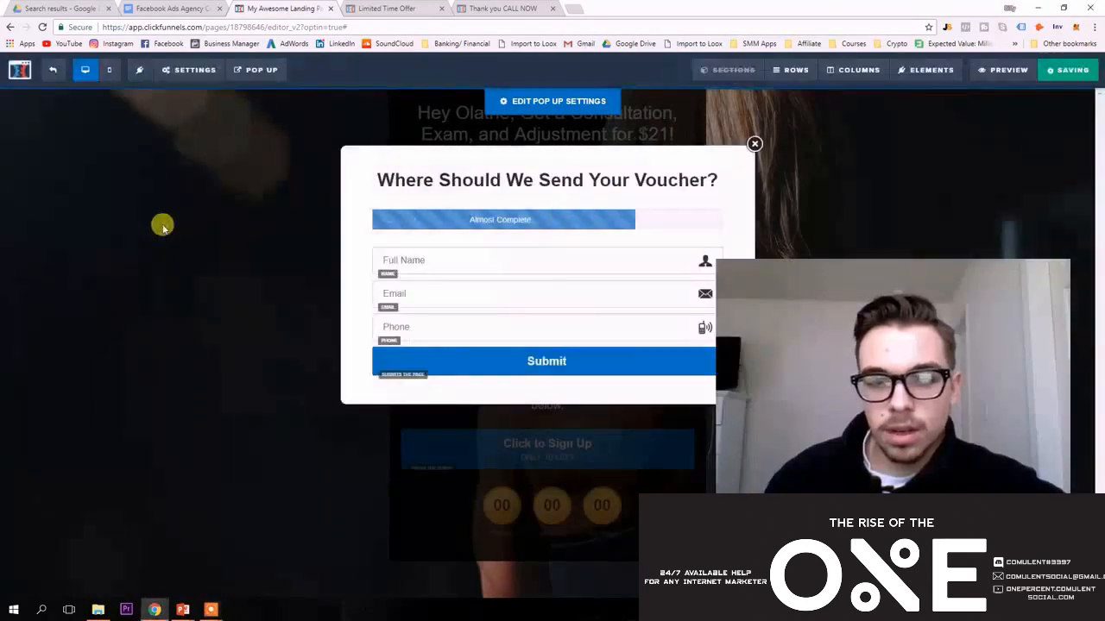
- Close the pop-up and bring up the page's settings options
mouse_move(926, 82)
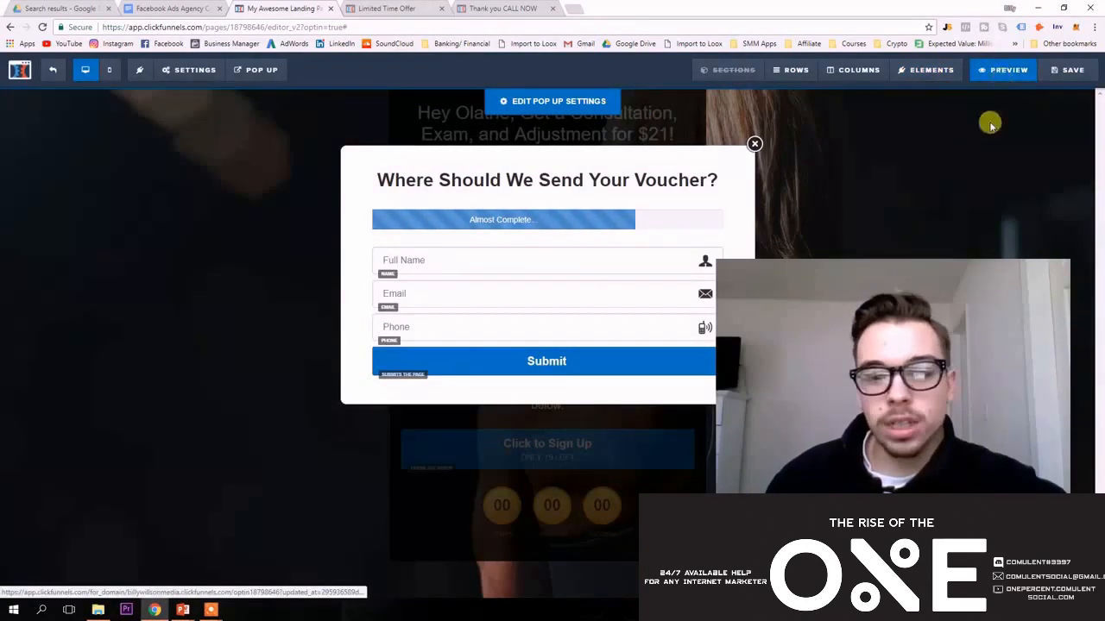
left_click(754, 143)
mouse_move(205, 76)
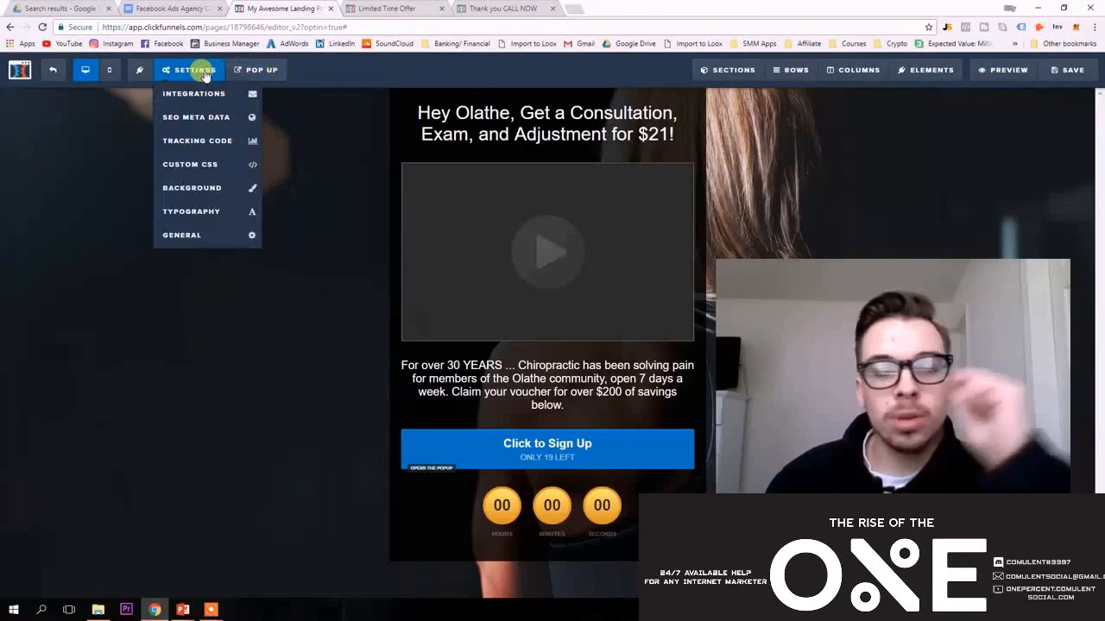